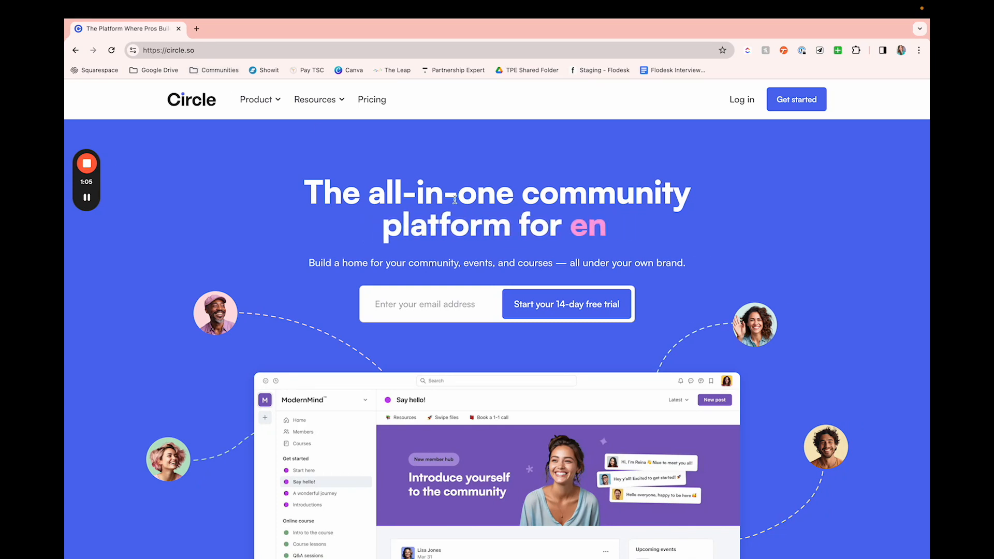
# Step: Open Circle's pricing page and show the plan prices for monthly billing
pyautogui.click(741, 105)
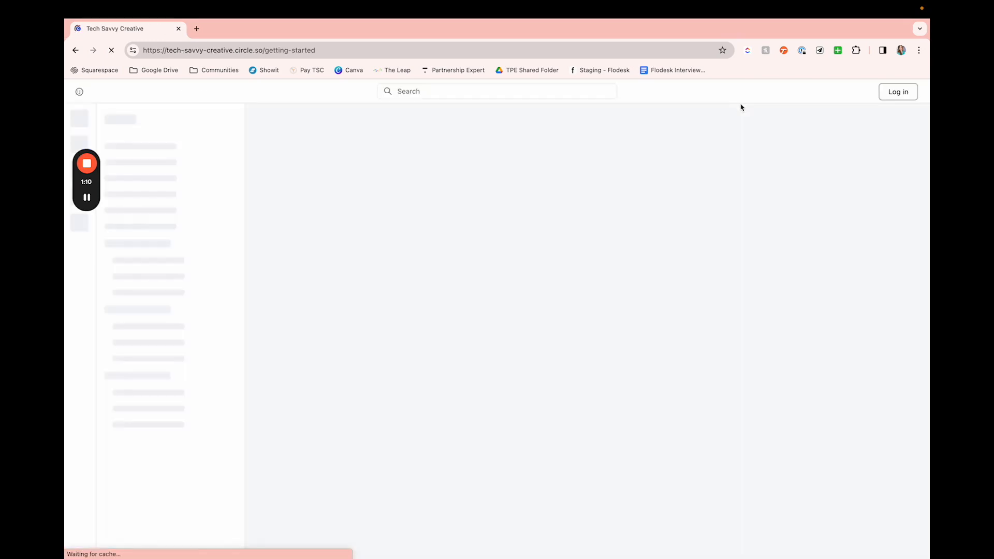
pyautogui.click(76, 50)
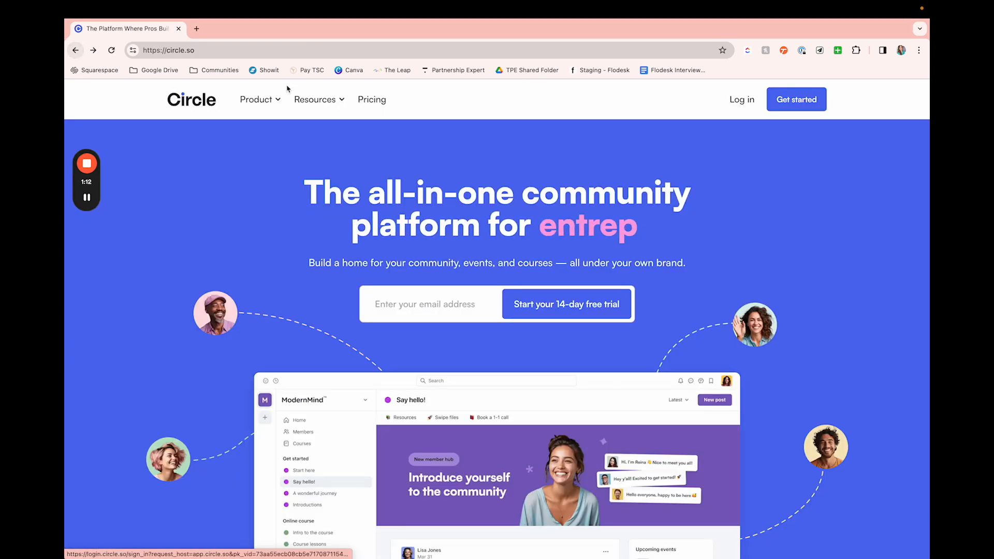
pyautogui.click(365, 104)
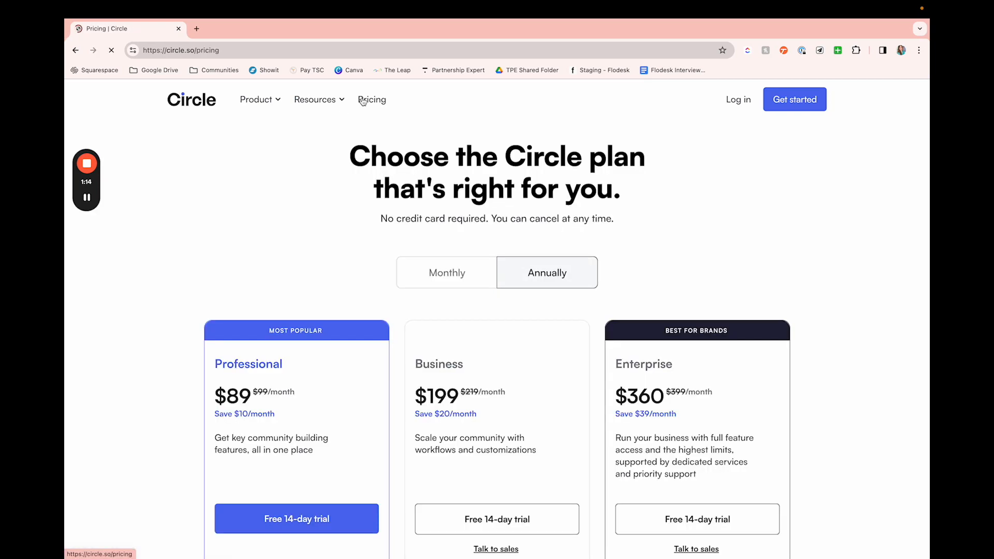
pyautogui.scroll(-2, 357, 171)
pyautogui.click(429, 242)
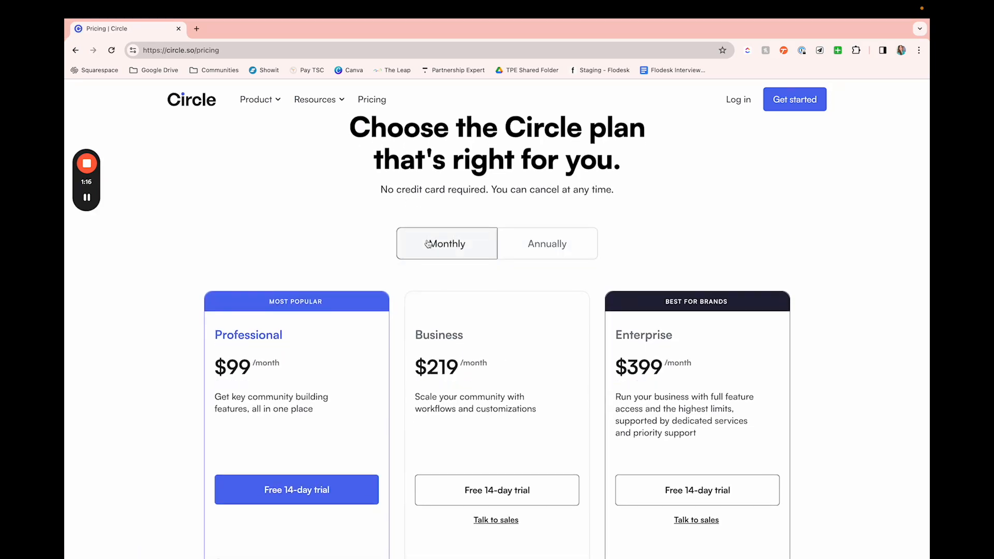
# Step: Examine the monthly prices and feature lists of the Professional, Business and Enterprise plans
pyautogui.scroll(-5, 428, 242)
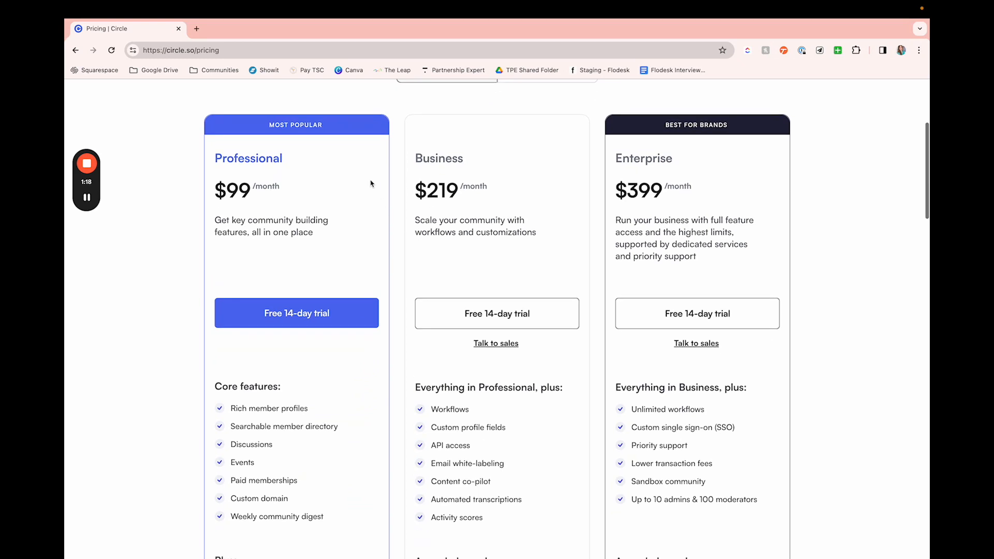
pyautogui.scroll(-3, 340, 154)
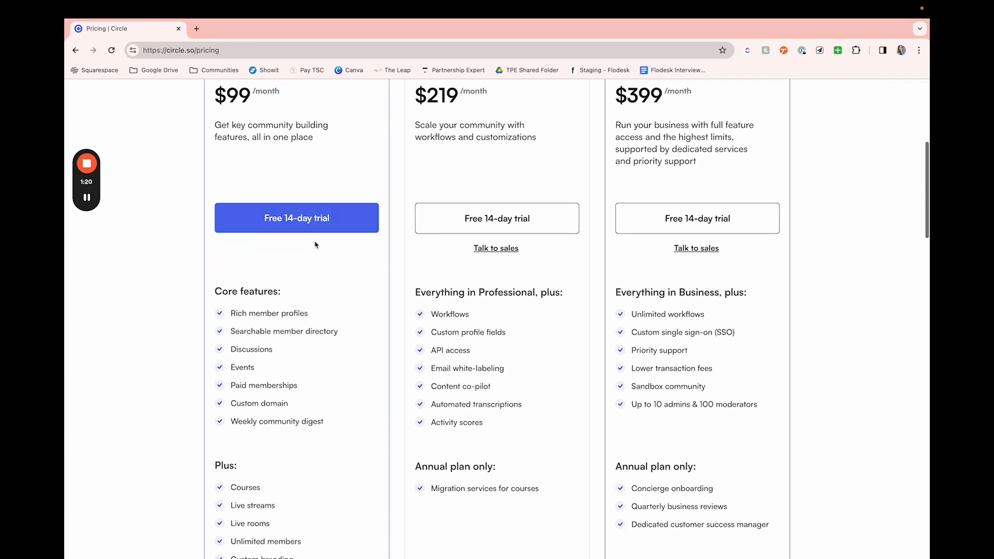
pyautogui.scroll(3, 316, 245)
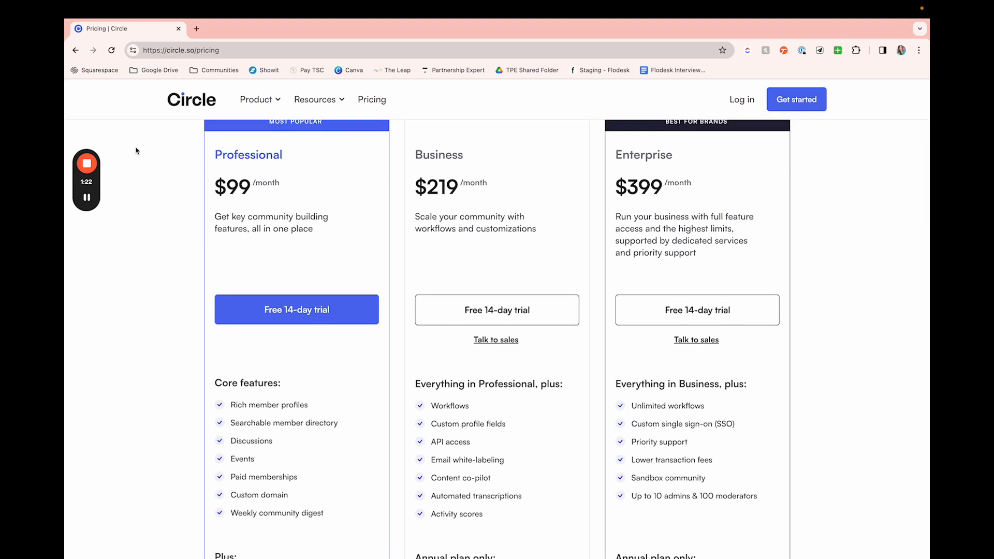
pyautogui.scroll(-5, 144, 280)
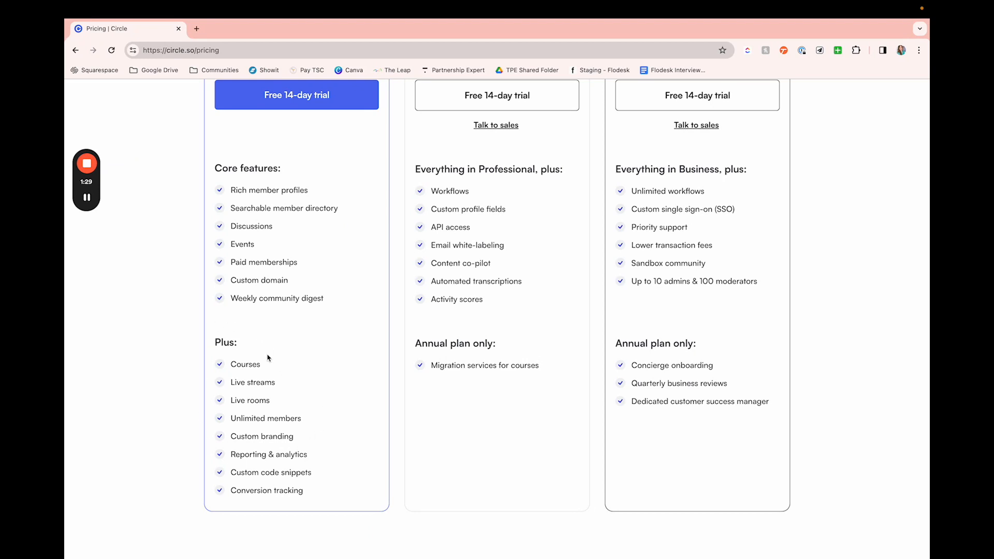
pyautogui.scroll(1, 290, 483)
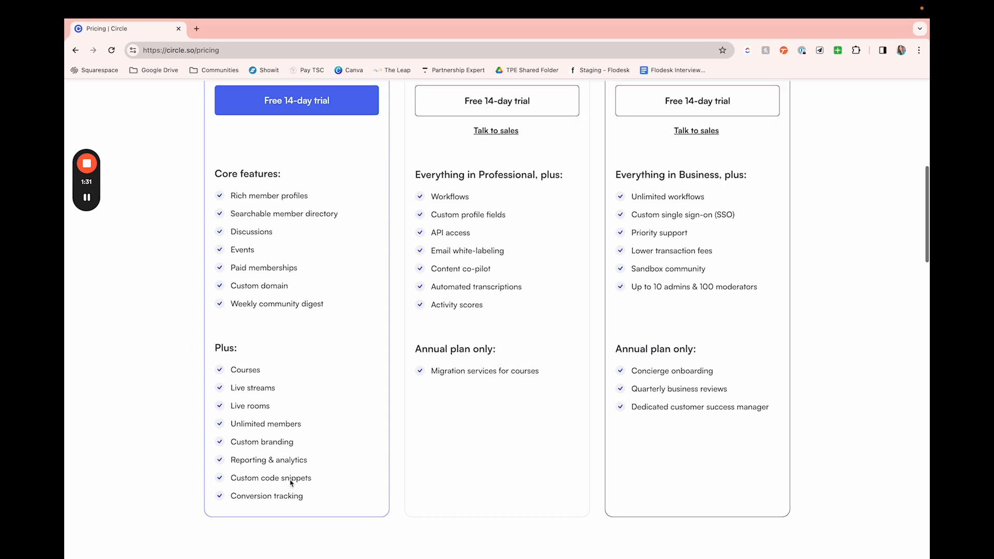
pyautogui.scroll(5, 291, 483)
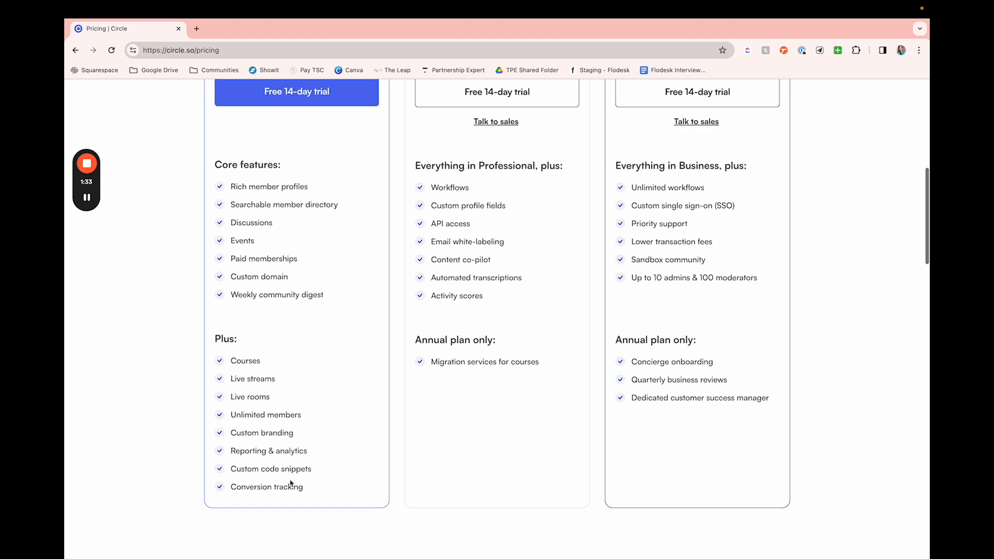
pyautogui.scroll(1, 292, 479)
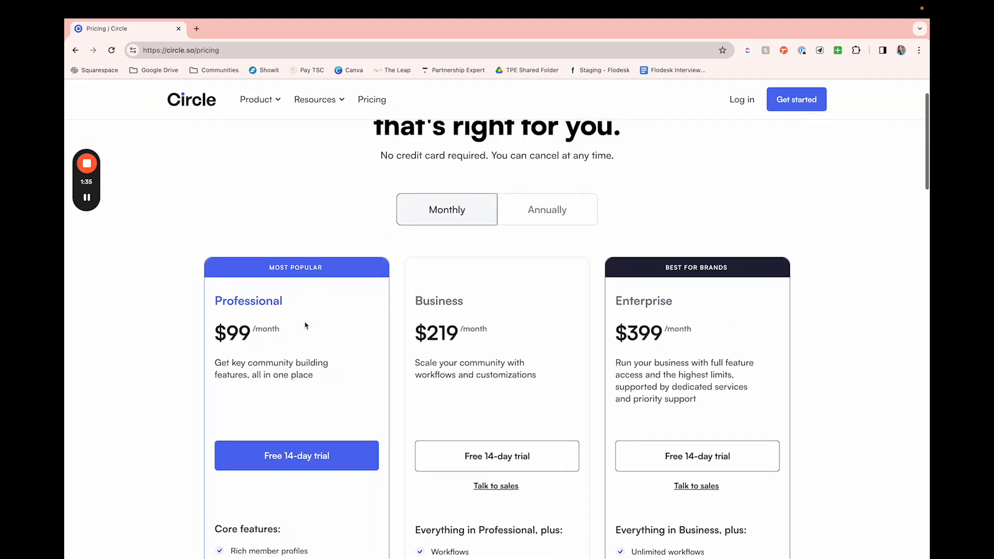
pyautogui.scroll(-3, 298, 445)
pyautogui.scroll(-2, 298, 444)
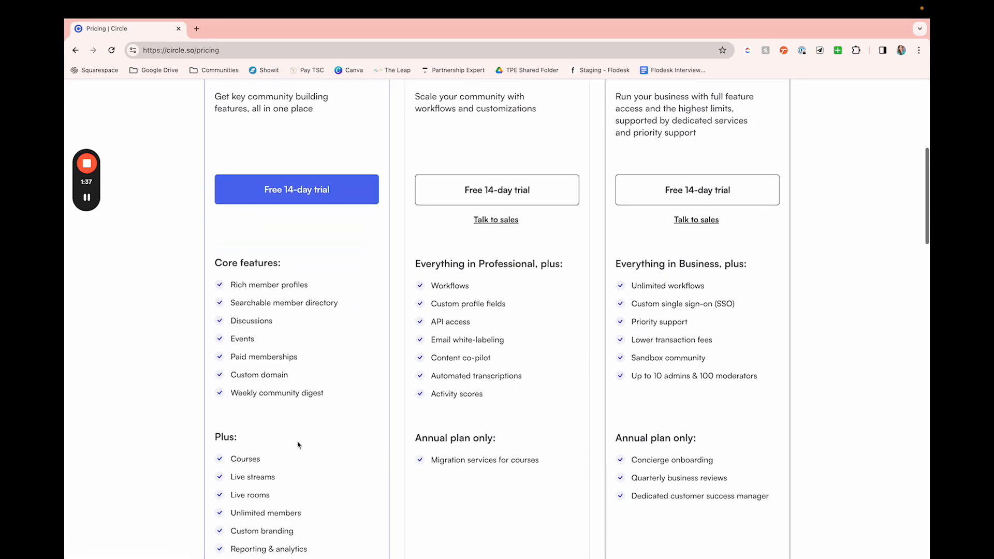
pyautogui.scroll(2, 298, 444)
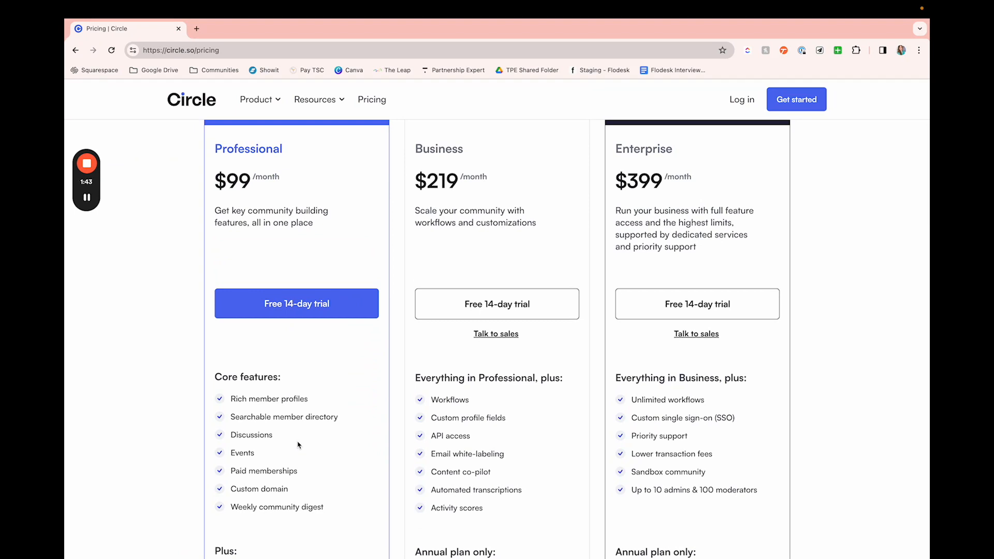
# Step: Show the plan prices for annual billing and review them
pyautogui.scroll(2, 297, 446)
pyautogui.click(546, 163)
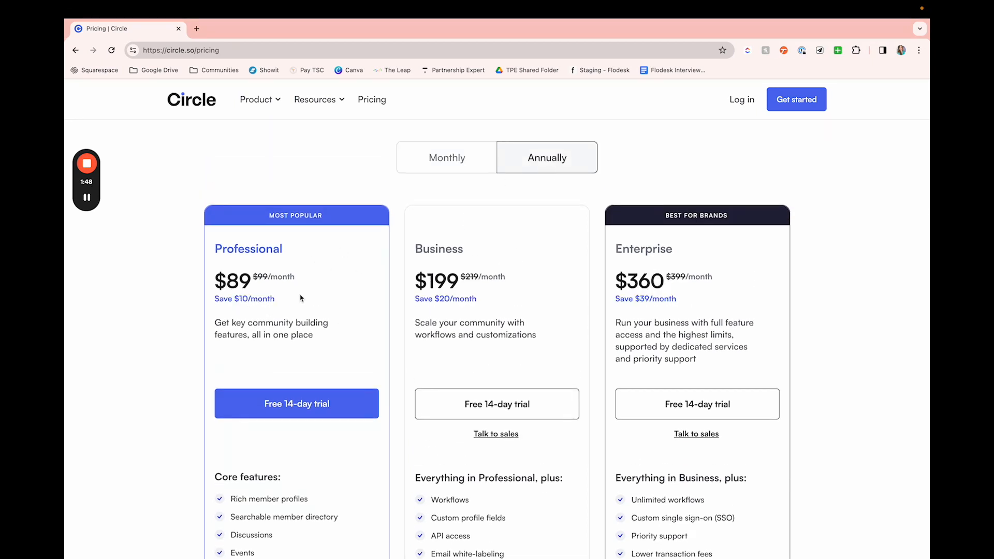
pyautogui.scroll(2, 300, 298)
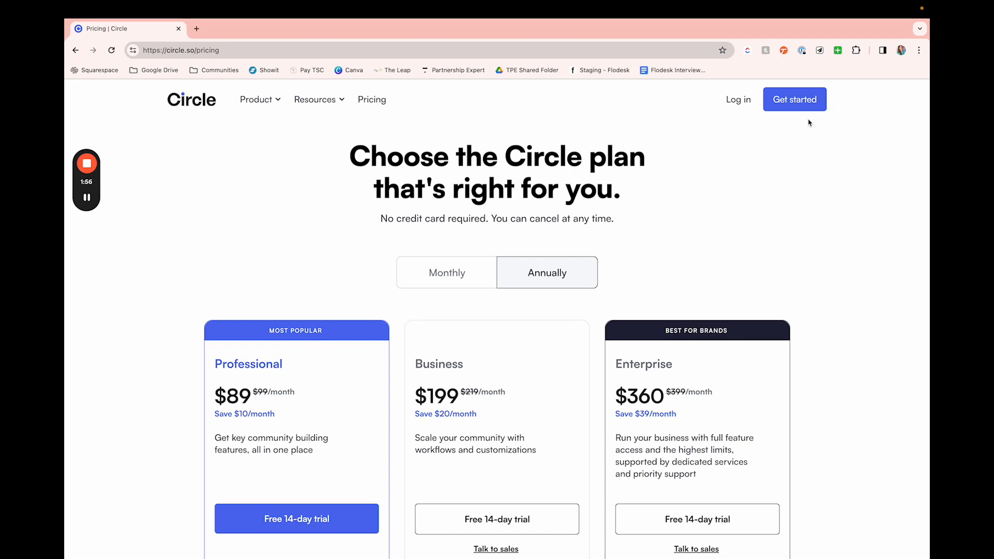
# Step: Log in to the Tech Savvy community and open its Getting started page
pyautogui.click(736, 103)
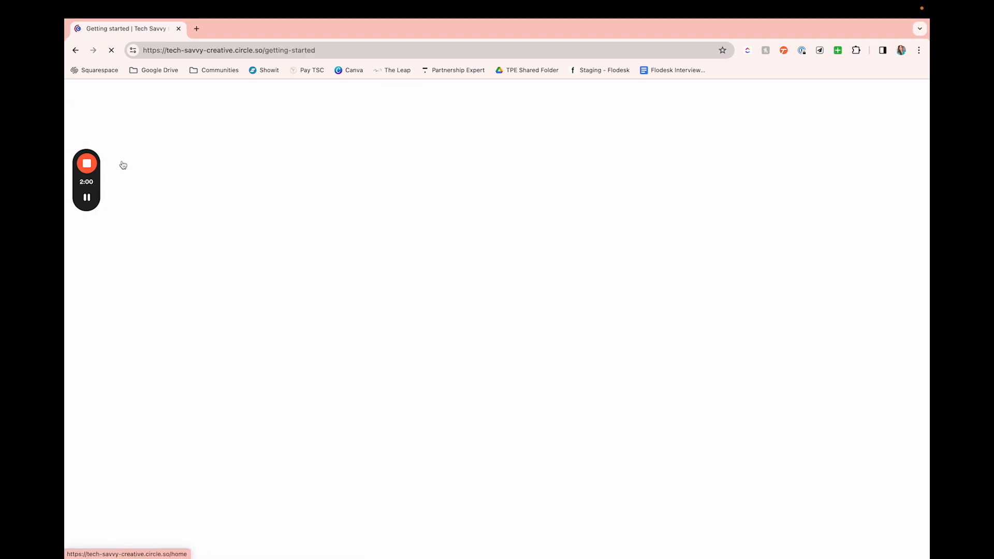
pyautogui.moveTo(98, 168)
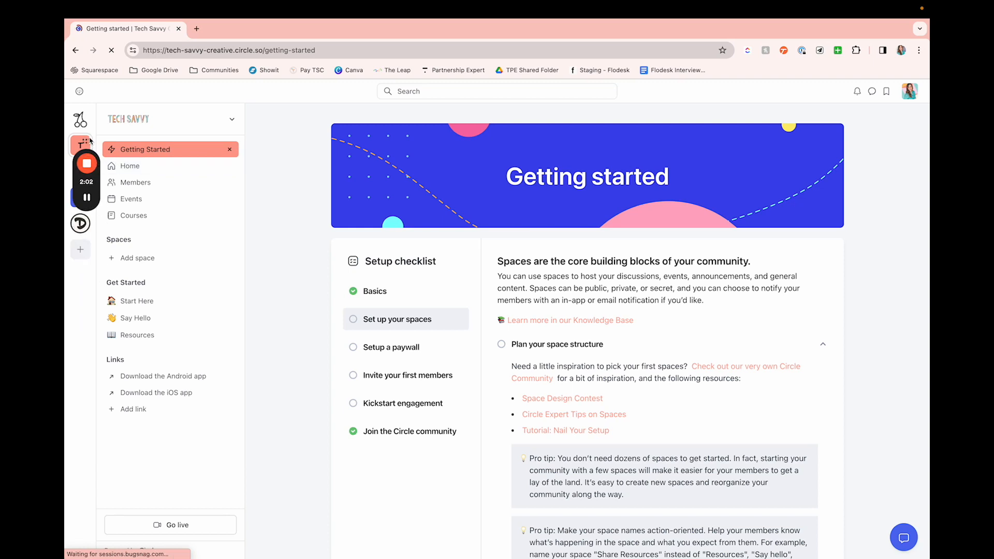
pyautogui.moveTo(83, 142); pyautogui.dragTo(82, 469)
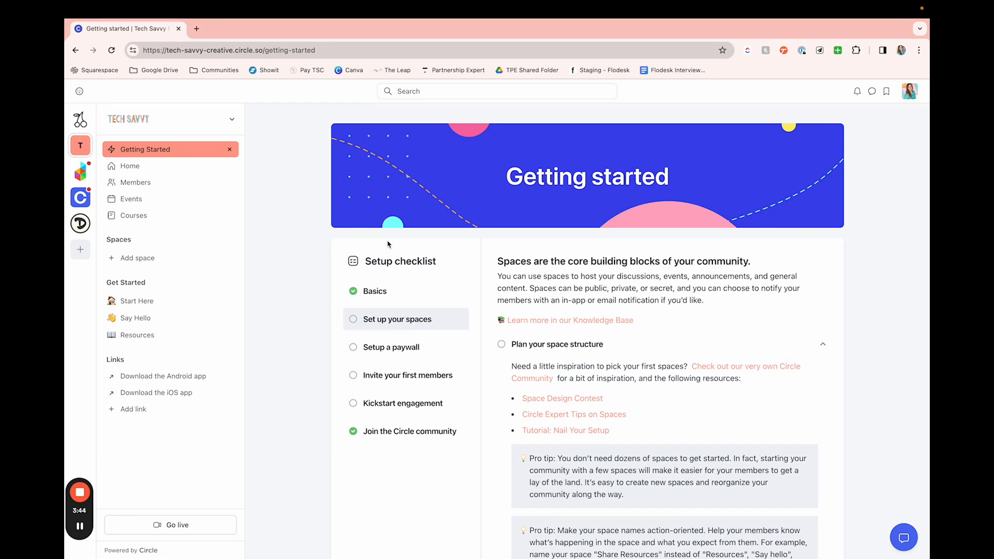
# Step: Open the Basics section of the setup checklist and read the Confirm community access guidance
pyautogui.scroll(-1, 467, 299)
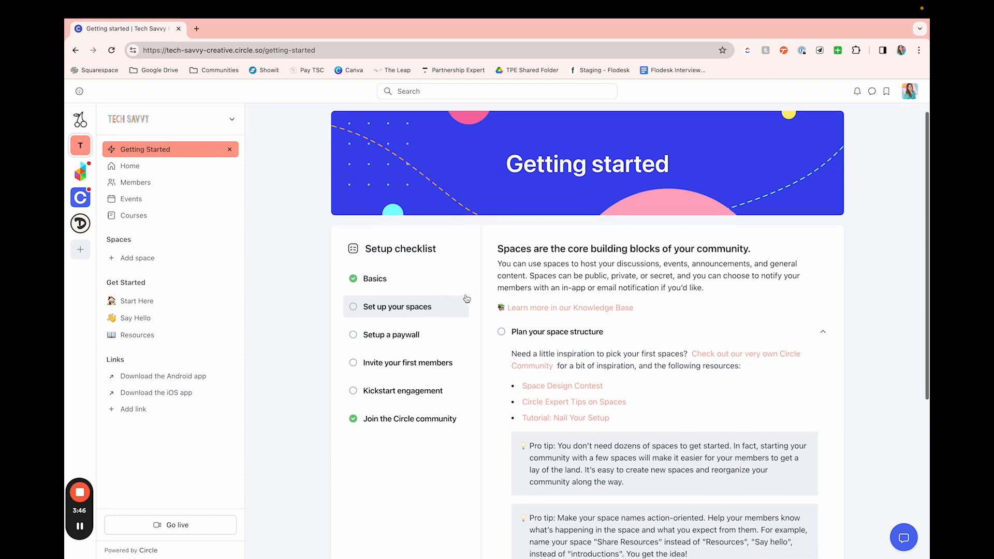
pyautogui.click(385, 277)
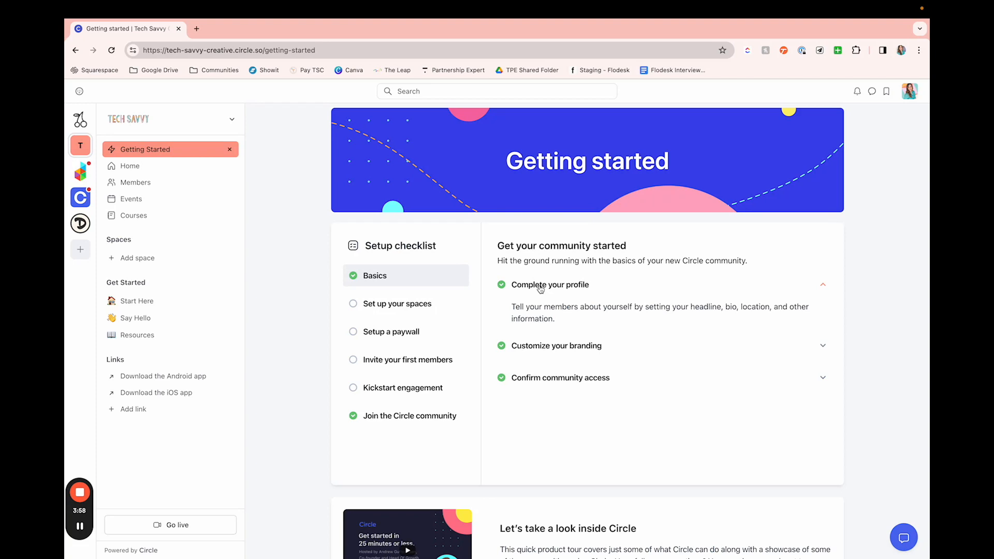
pyautogui.scroll(-1, 540, 288)
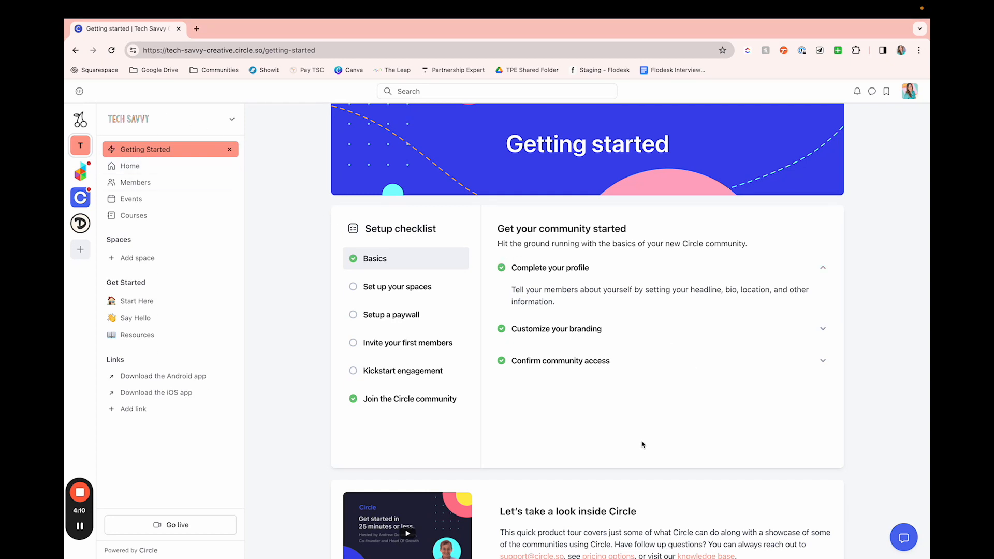
pyautogui.click(795, 367)
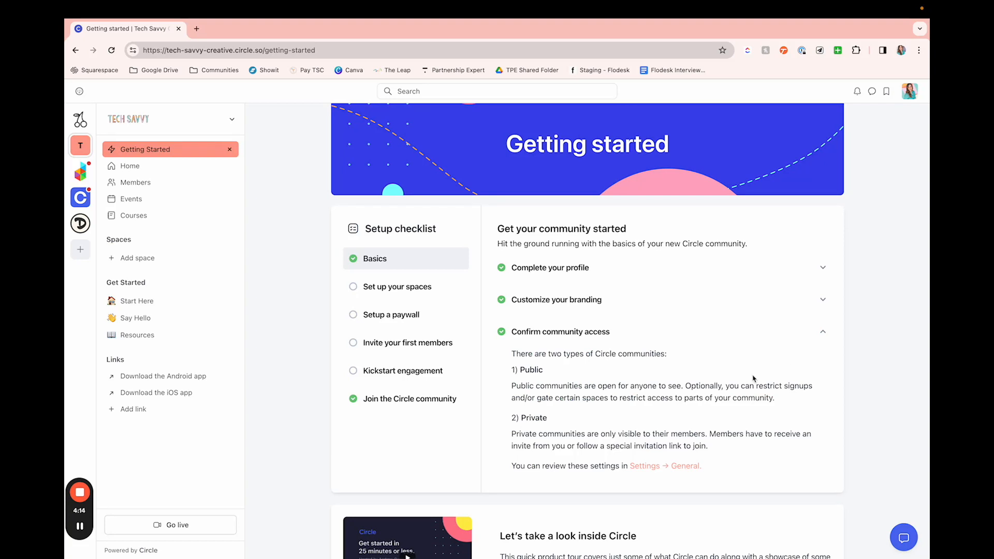
pyautogui.scroll(1, 663, 429)
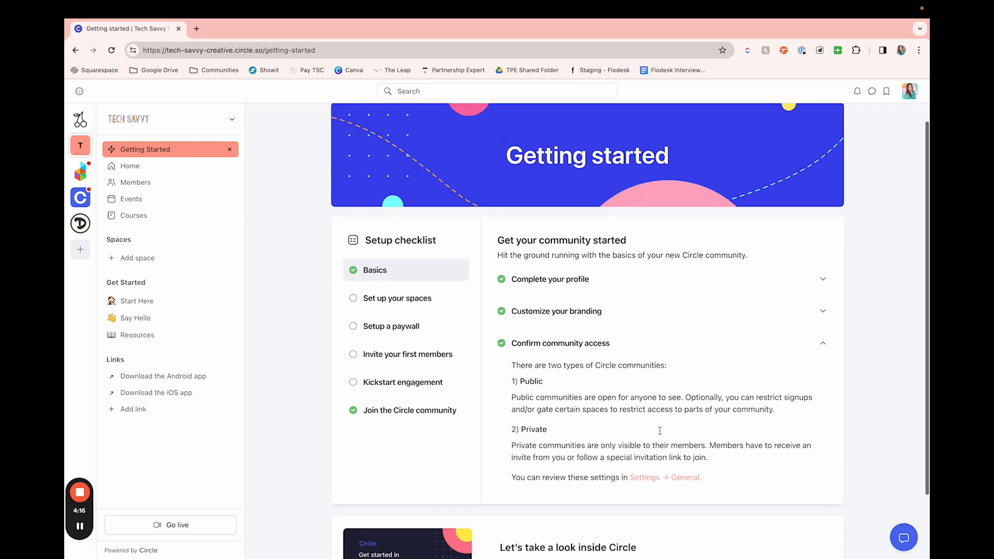
# Step: Open the Set up your spaces section of the checklist and read the tips on planning the space structure
pyautogui.click(417, 305)
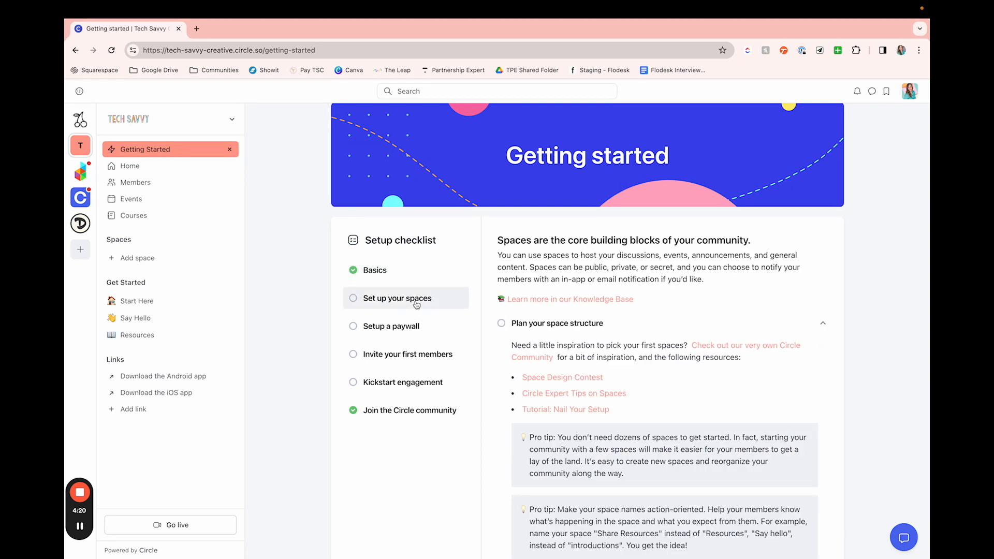
pyautogui.scroll(-1, 492, 358)
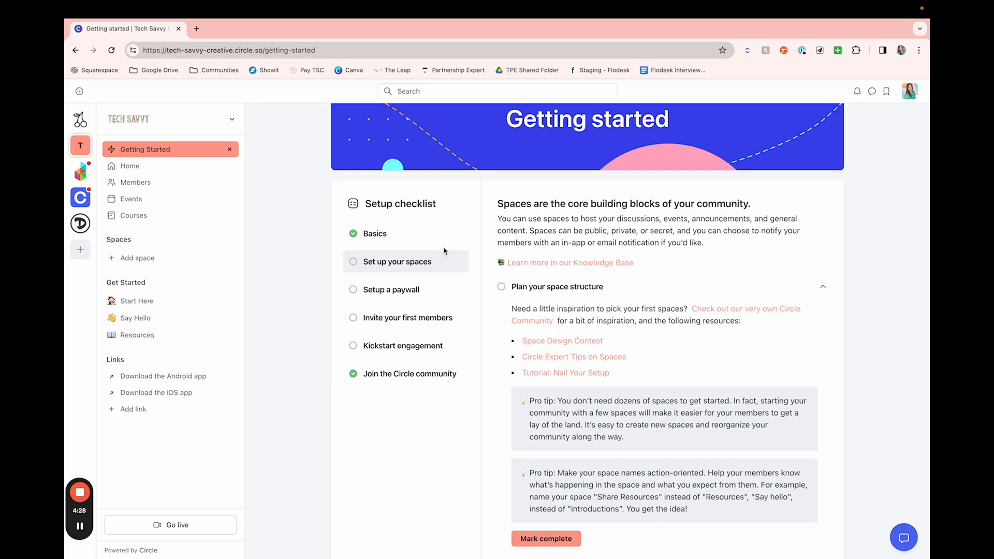
pyautogui.scroll(-1, 561, 294)
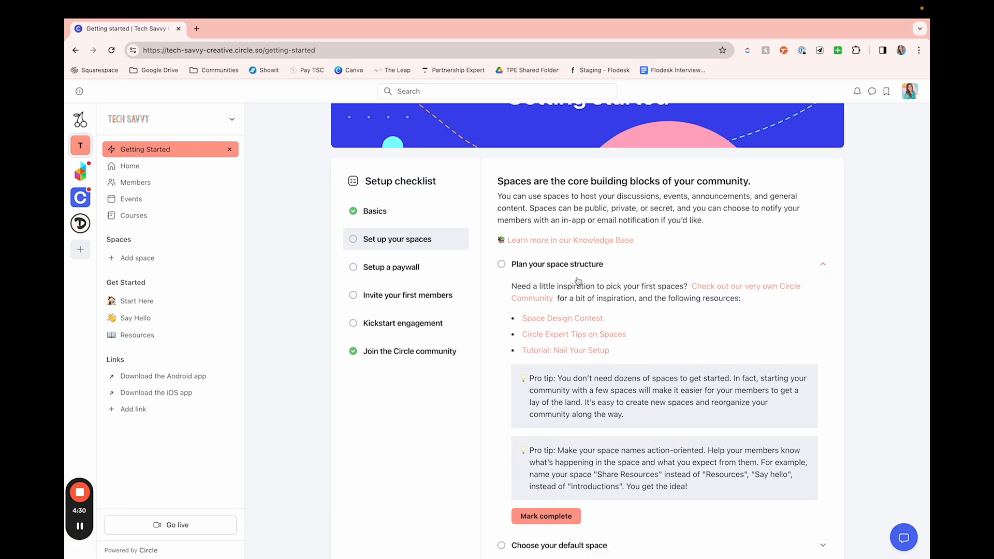
pyautogui.scroll(-1, 608, 275)
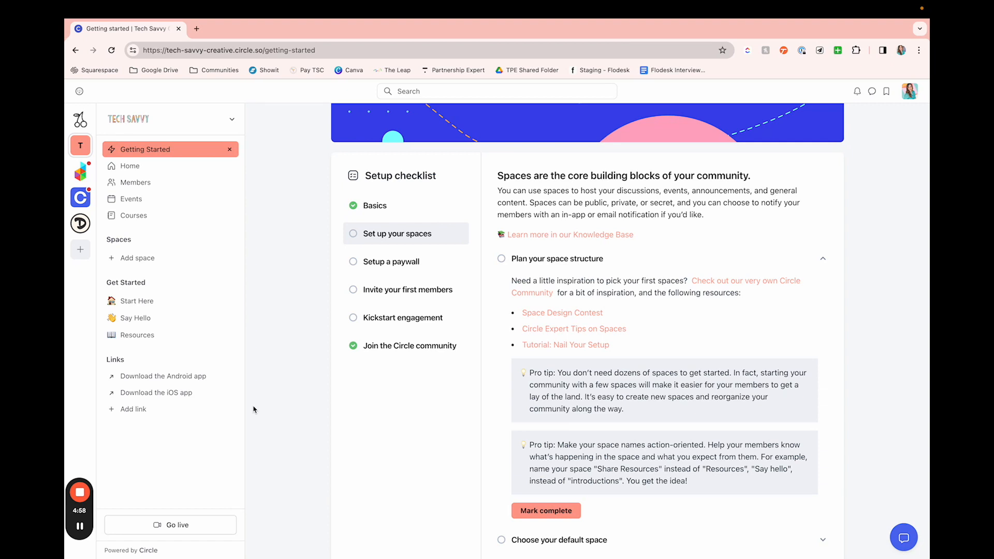
# Step: Switch to the official Circle community and look over its list of spaces
pyautogui.click(84, 205)
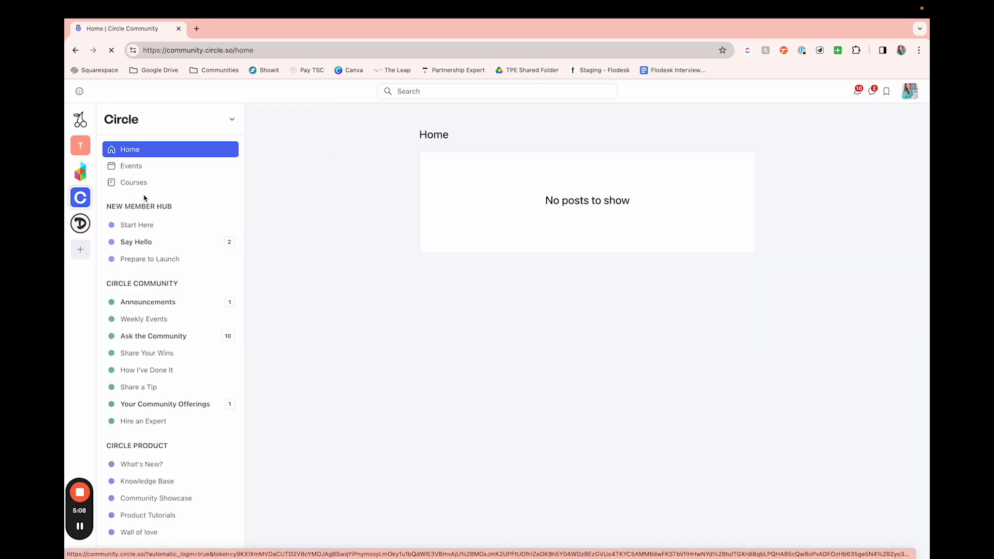
pyautogui.scroll(-2, 207, 342)
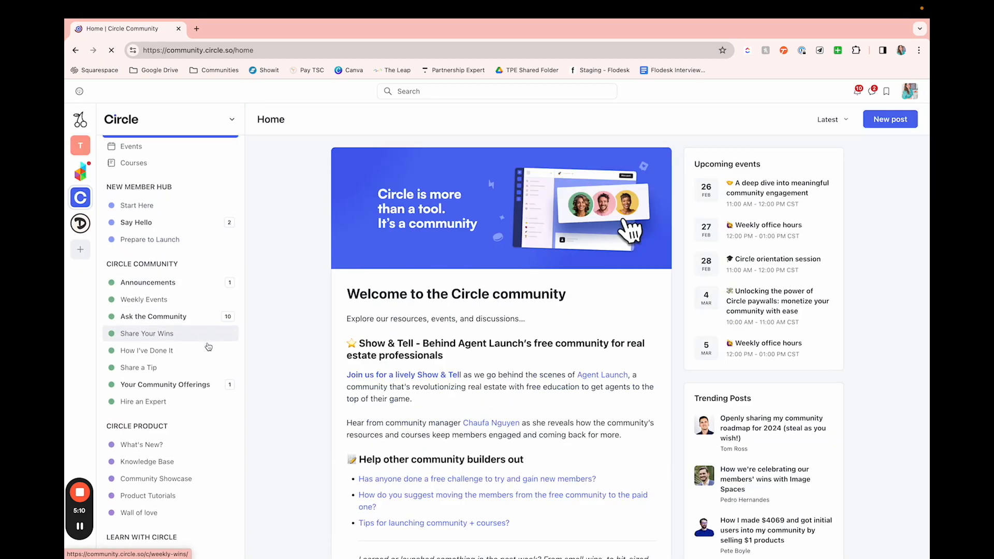
pyautogui.scroll(1, 207, 344)
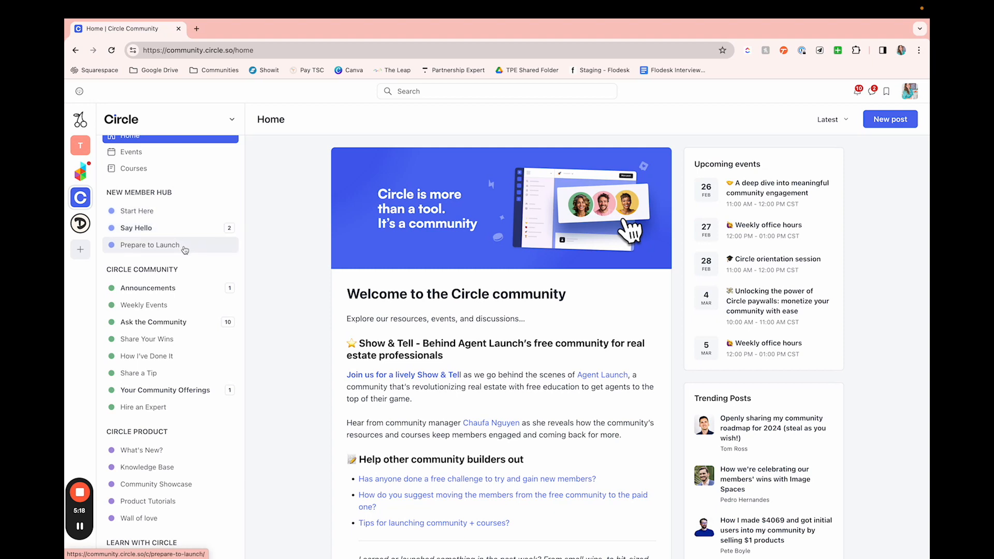
pyautogui.scroll(-3, 185, 250)
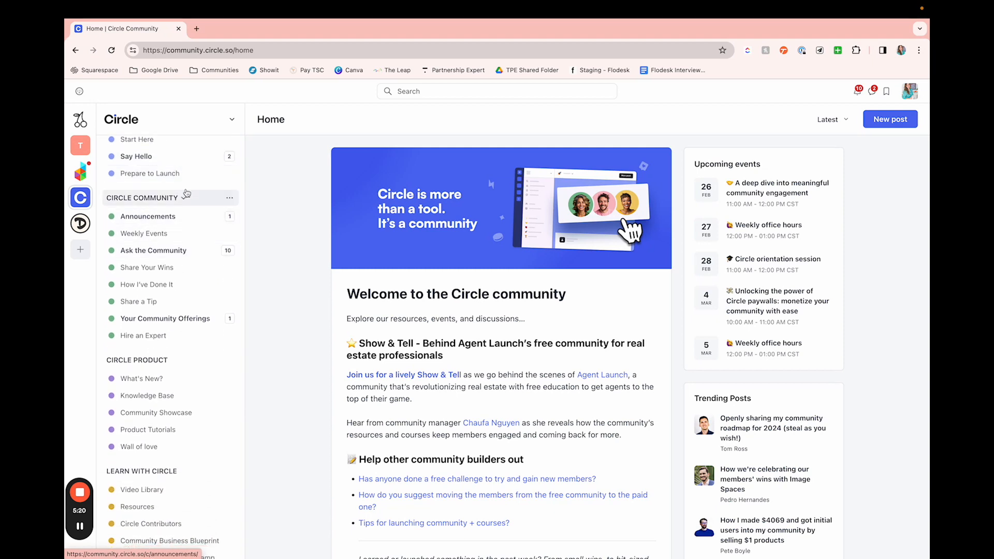
# Step: Open the Circle Contributors space in the Learn with Circle group
pyautogui.scroll(-4, 195, 222)
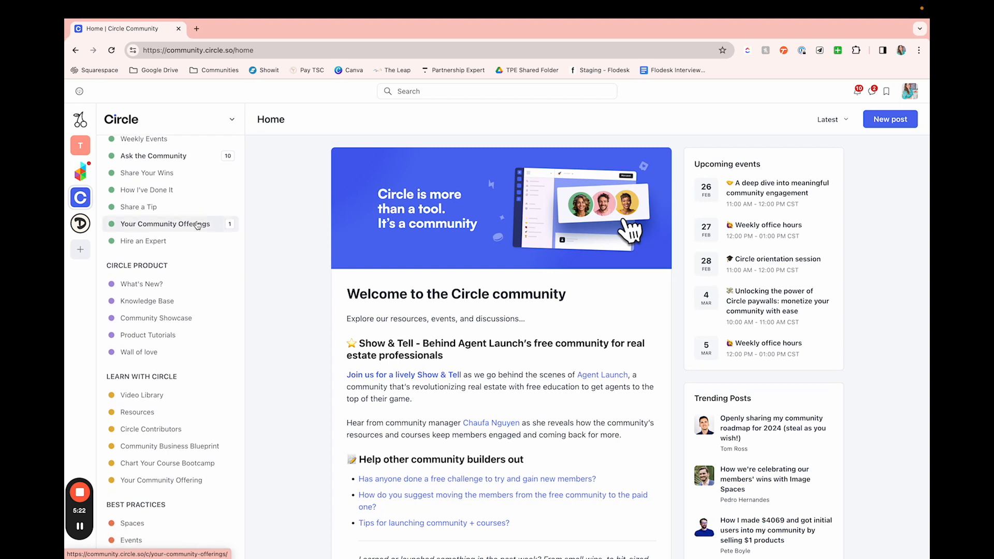
pyautogui.scroll(-7, 184, 266)
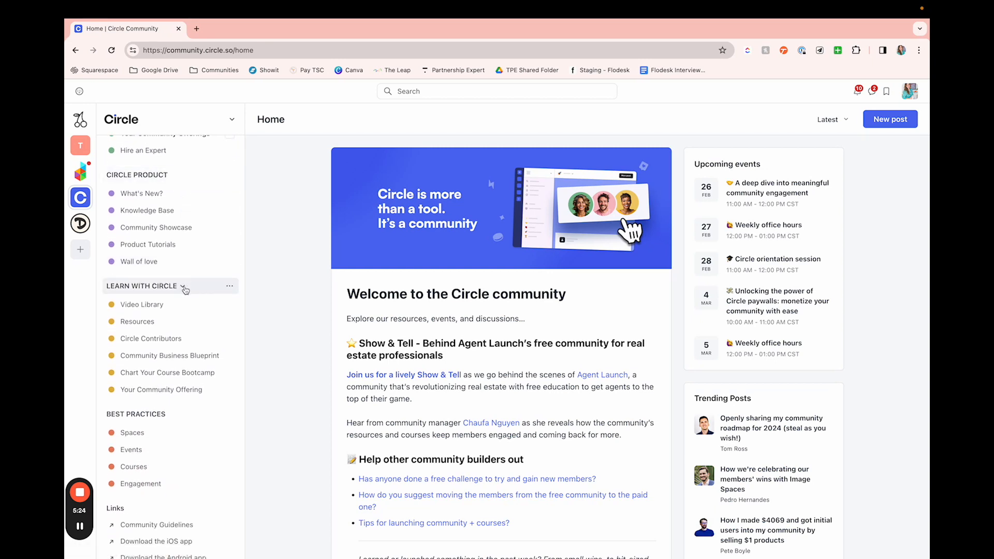
pyautogui.scroll(1, 182, 357)
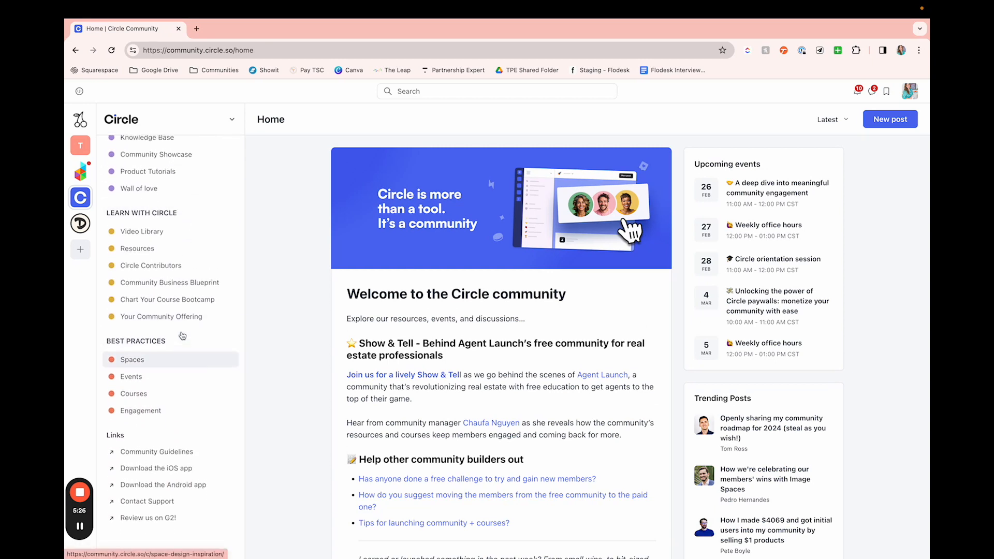
pyautogui.click(166, 268)
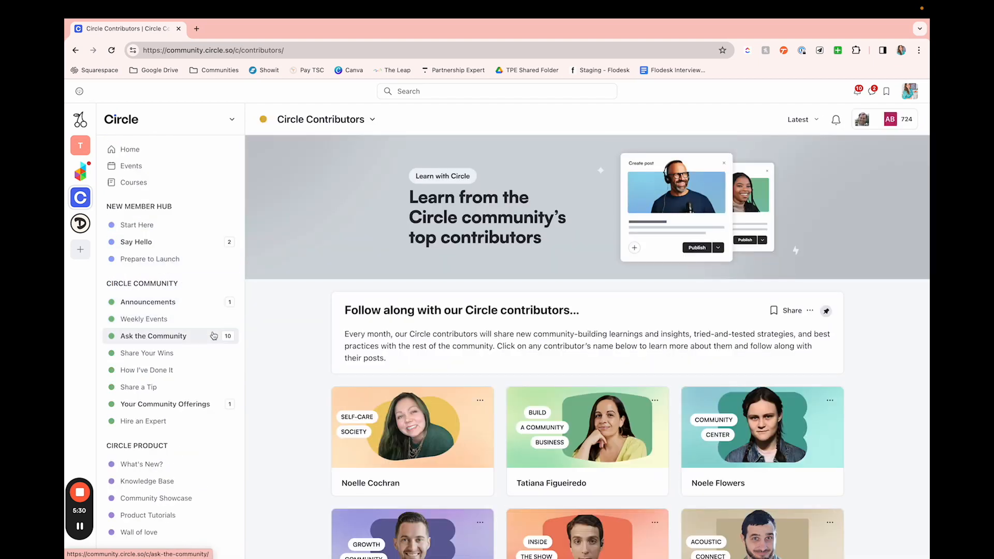
# Step: Look over the contributor cards in the Circle Contributors space and open the Share Your Wins space
pyautogui.scroll(-6, 375, 431)
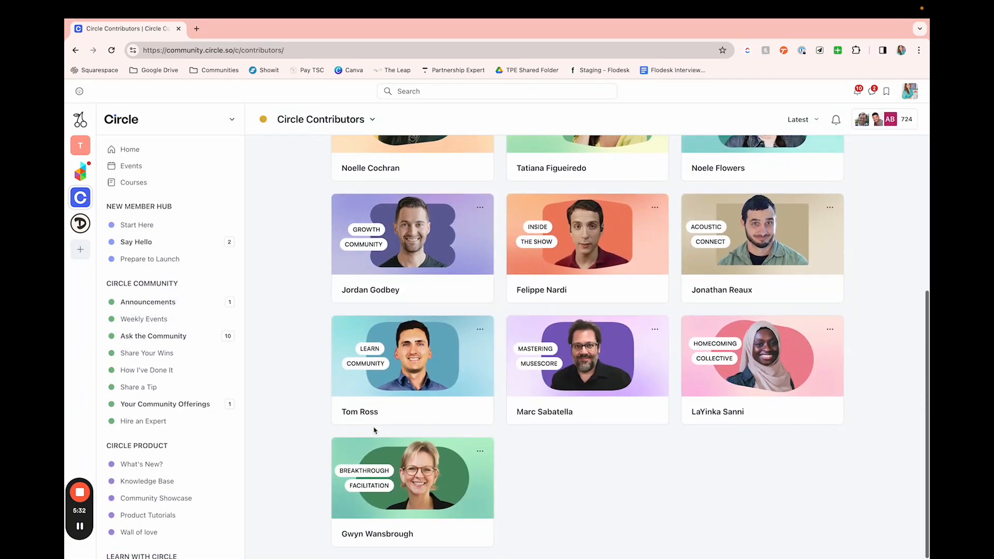
pyautogui.scroll(6, 375, 430)
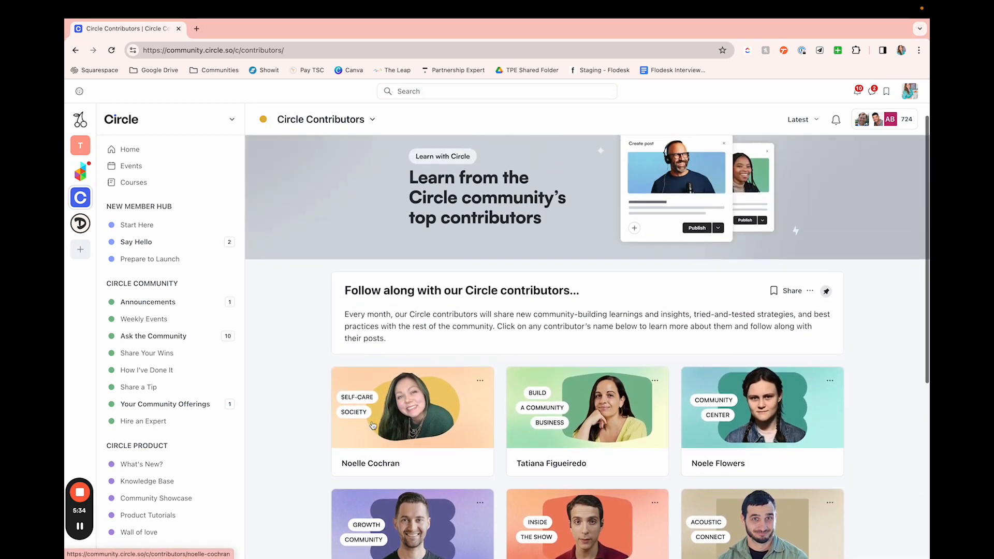
pyautogui.click(173, 353)
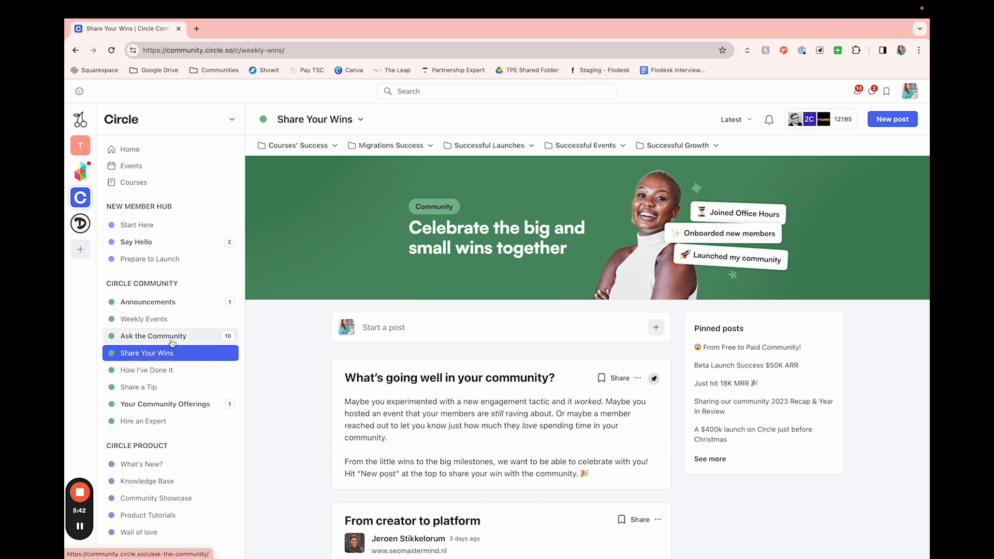
# Step: Open the Ask the Community space and read its pinned post on what does and does not belong there
pyautogui.click(155, 336)
pyautogui.scroll(-4, 479, 416)
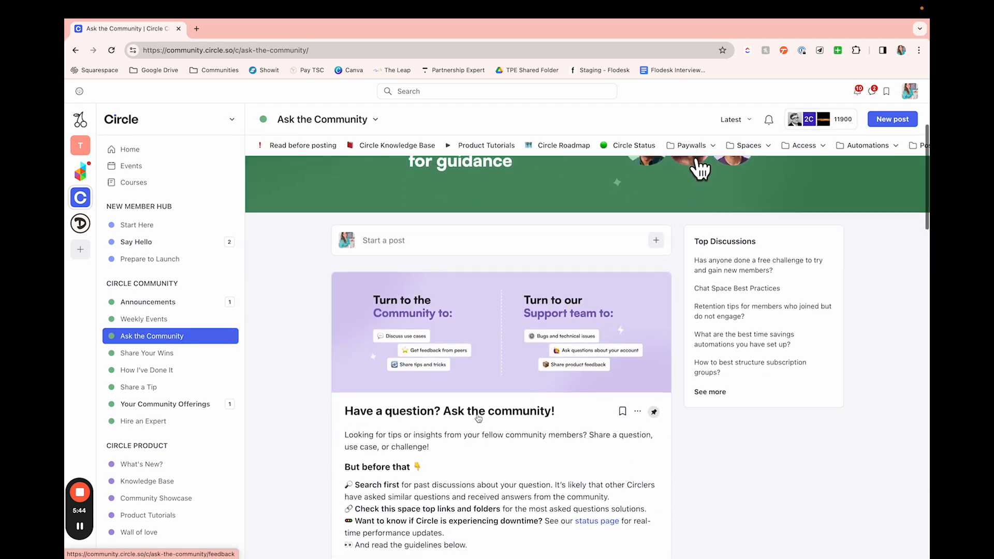
pyautogui.scroll(-5, 479, 417)
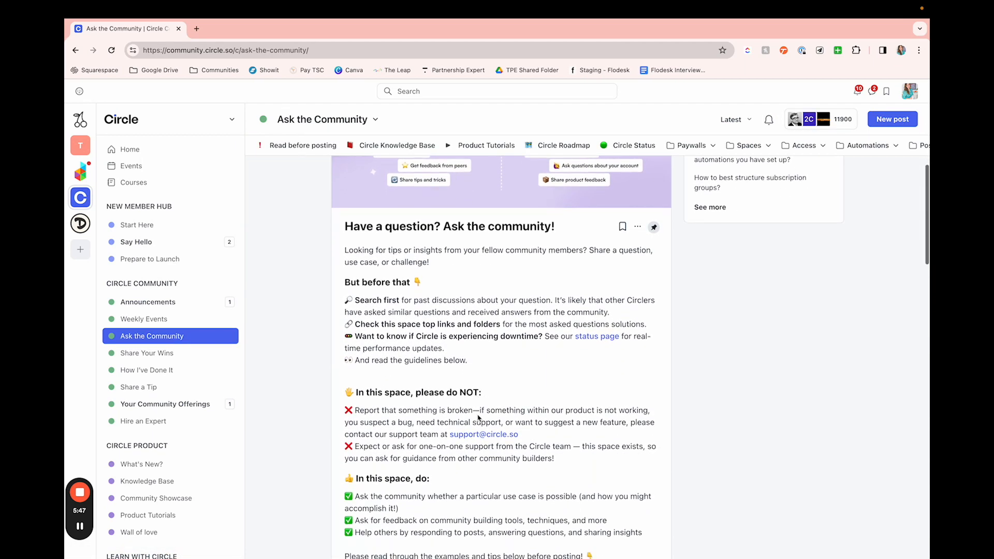
pyautogui.scroll(-8, 478, 418)
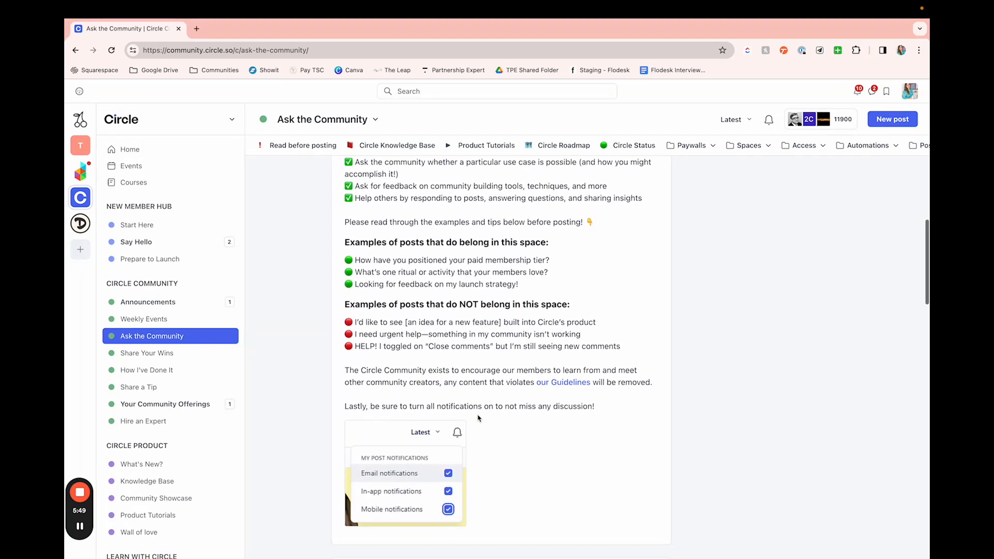
pyautogui.scroll(10, 374, 401)
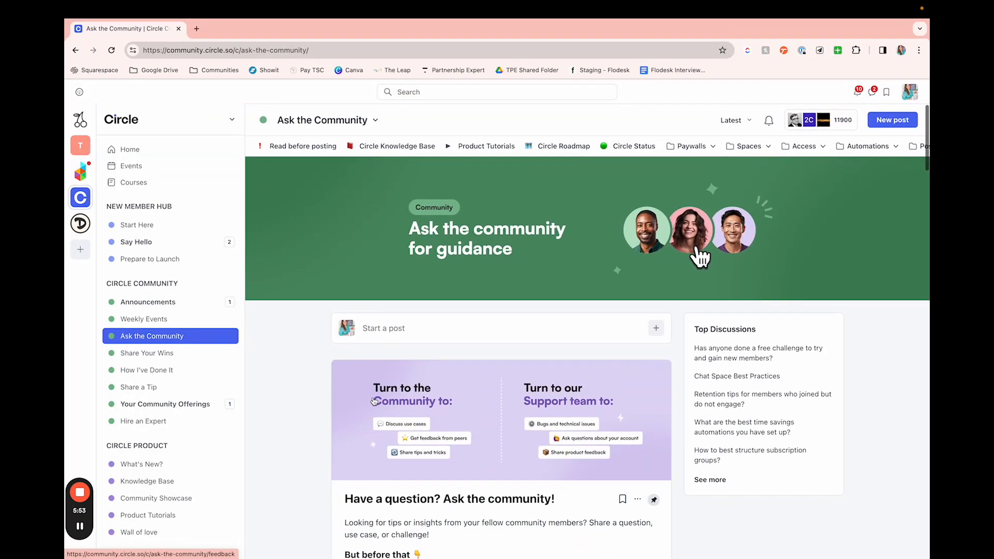
# Step: Return to the Tech Savvy community and look at its Say Hello and Resources spaces under Get Started
pyautogui.click(83, 149)
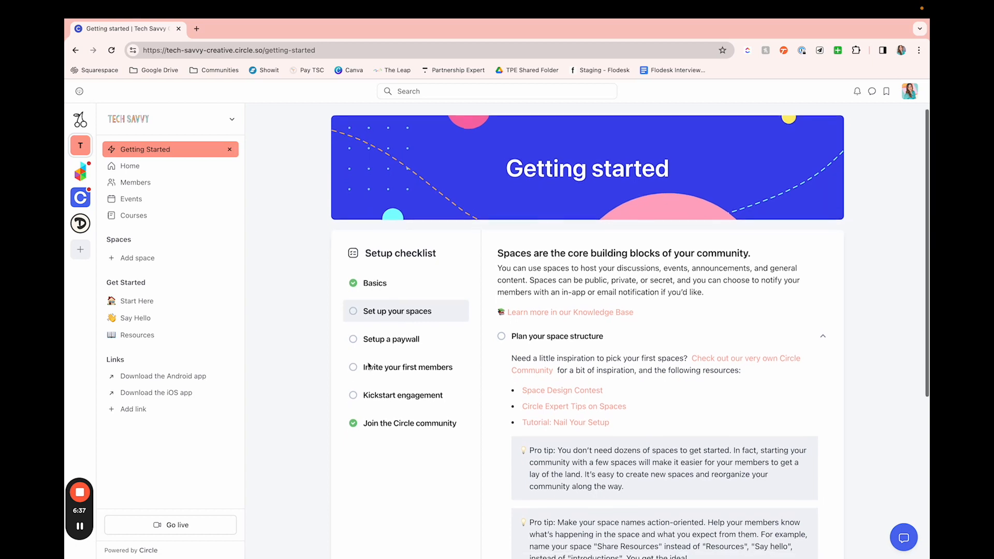
pyautogui.scroll(-3, 368, 367)
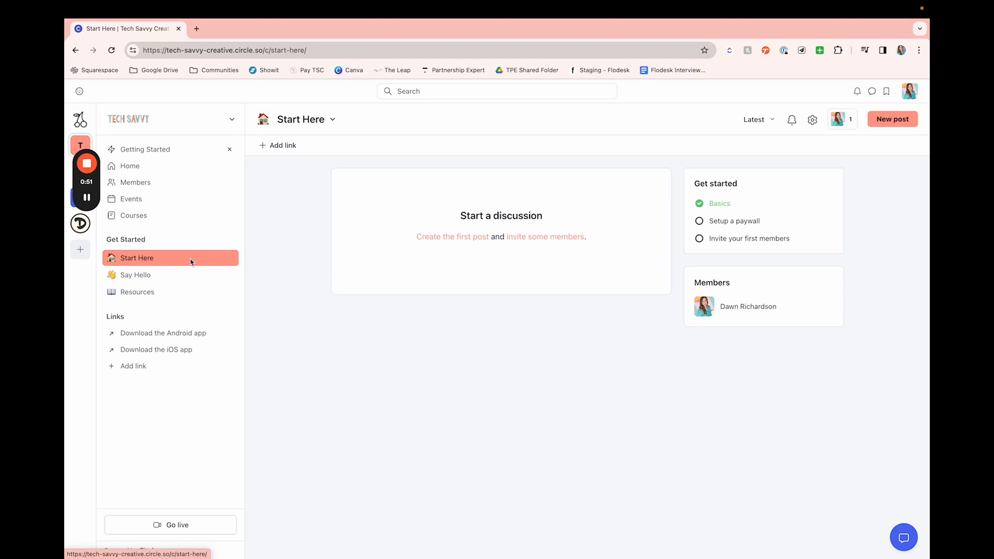
pyautogui.click(171, 276)
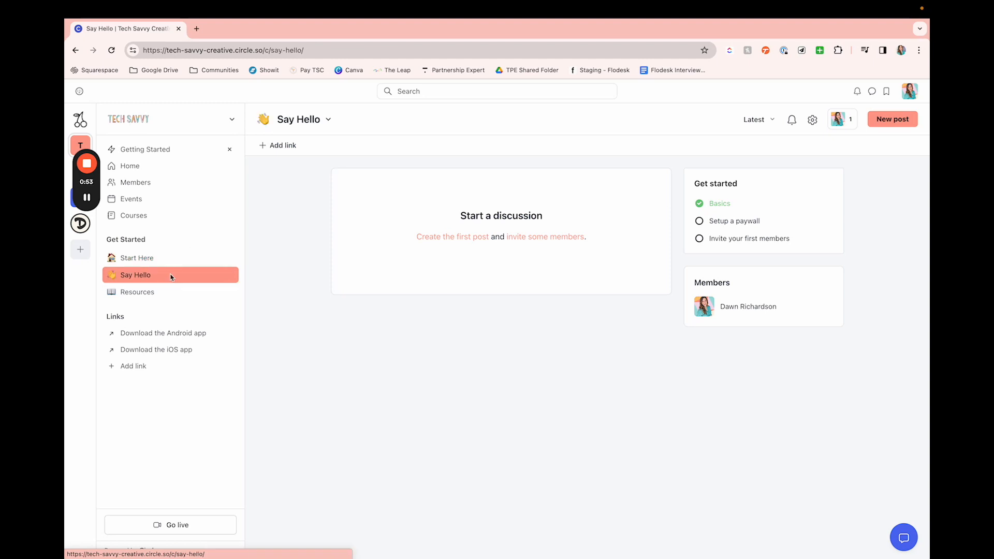
pyautogui.click(180, 292)
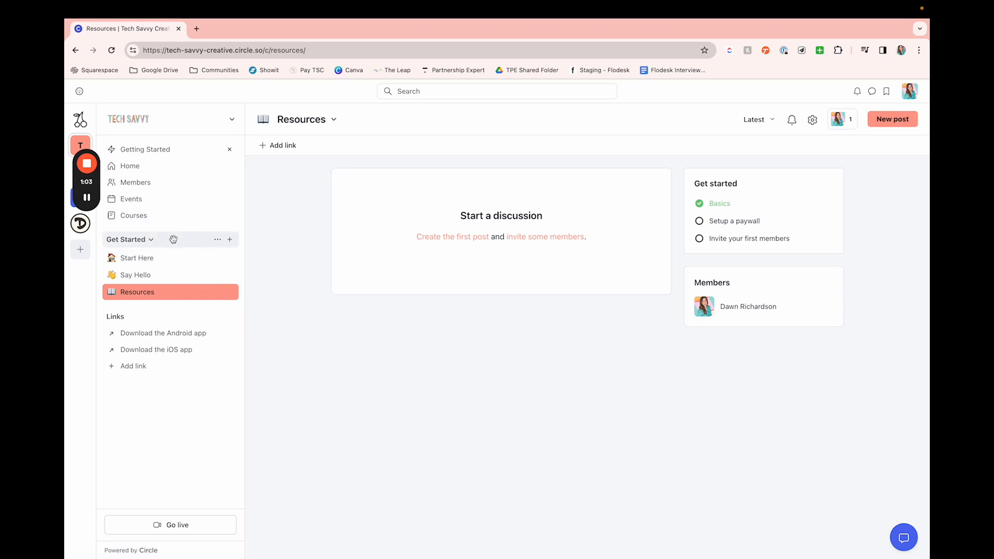
# Step: Start a new space group named Tech Support
pyautogui.click(231, 241)
pyautogui.click(197, 277)
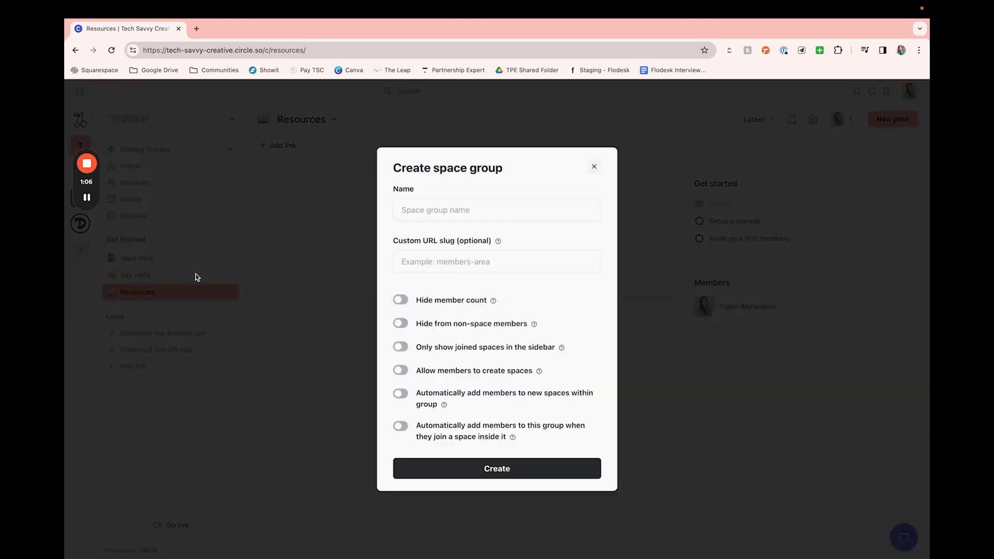
pyautogui.click(423, 214)
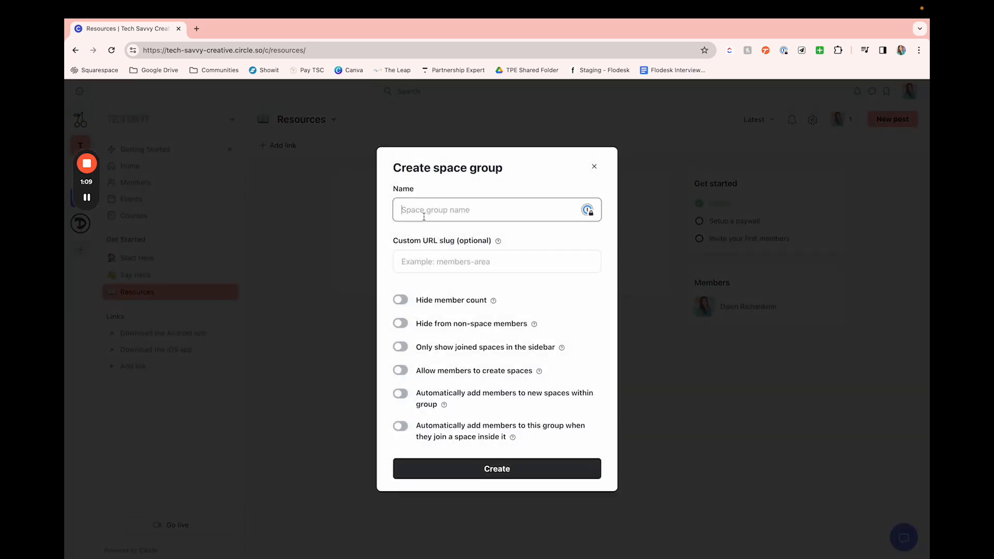
pyautogui.write('Tech ')
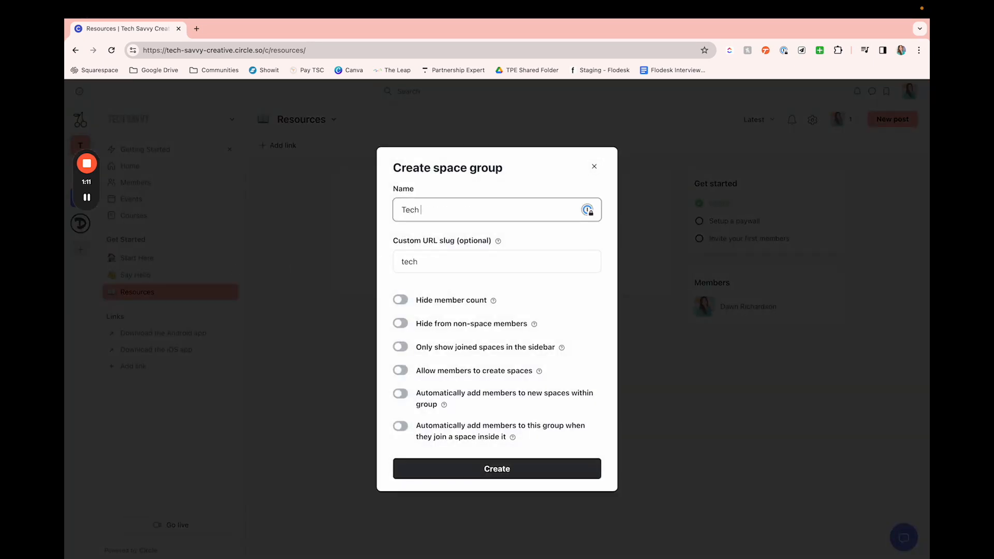
pyautogui.write('Support')
# Step: Create the Tech Support group with both automatic member-adding options on, and place it below the Get Started group
pyautogui.click(405, 396)
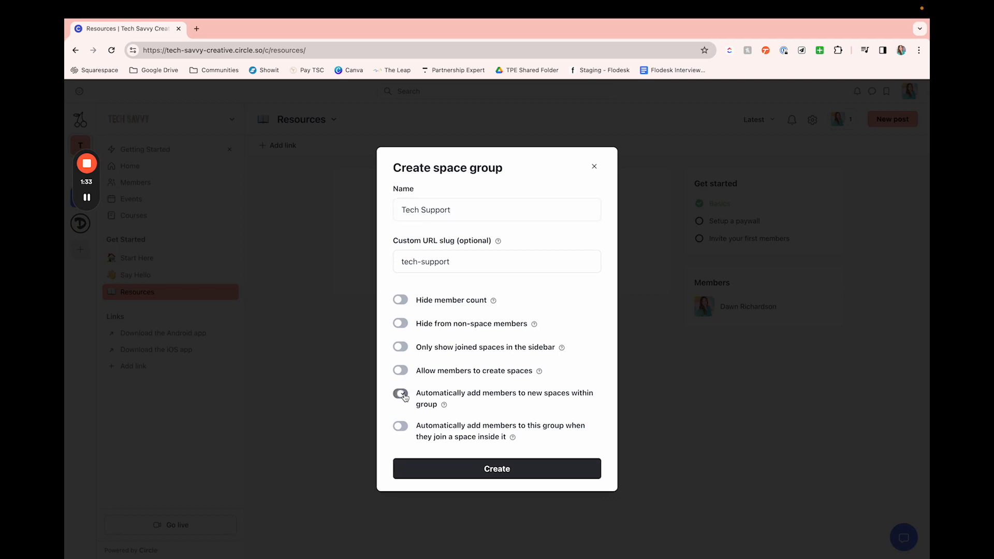
pyautogui.click(399, 427)
pyautogui.click(438, 473)
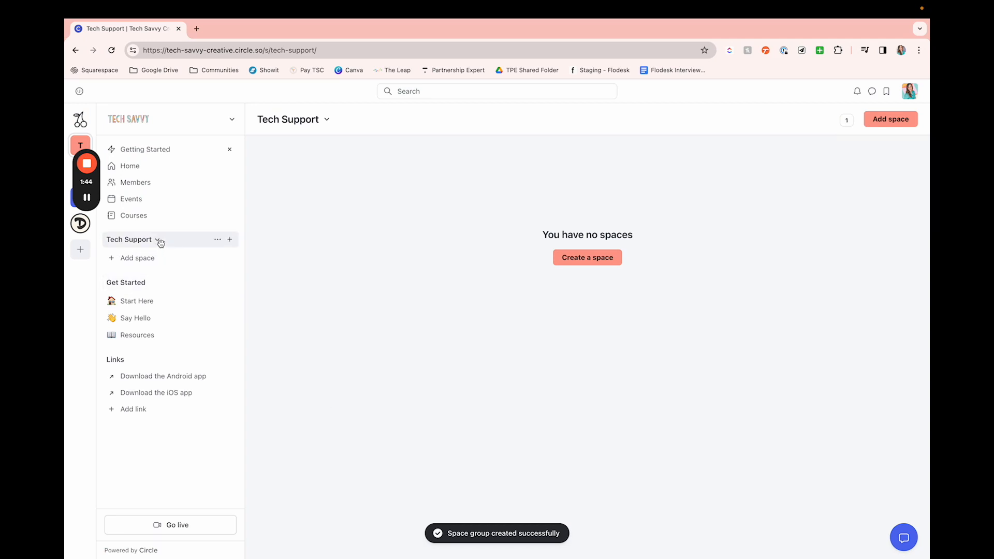
pyautogui.moveTo(161, 243); pyautogui.dragTo(129, 332)
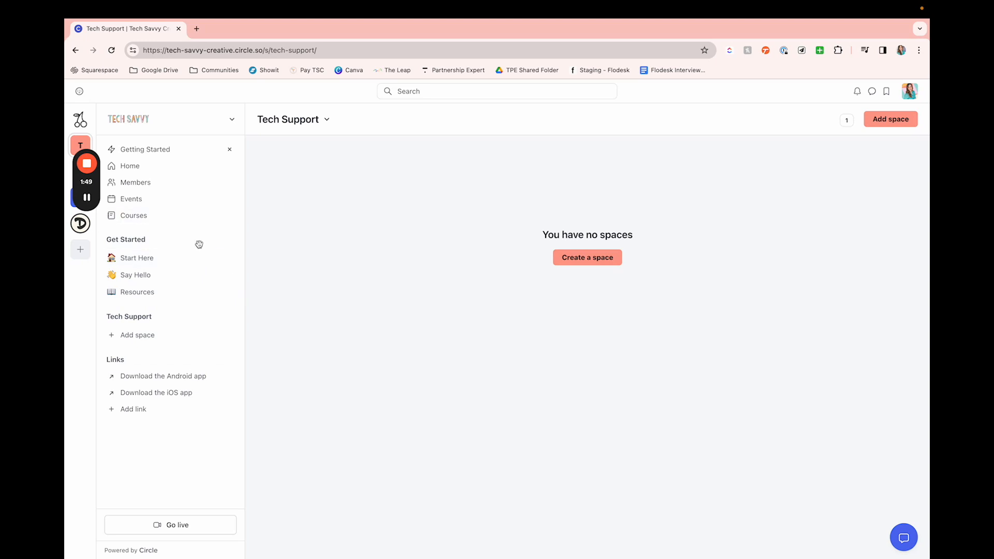
# Step: Start a Posts space named FAQ in the Tech Support group
pyautogui.click(163, 336)
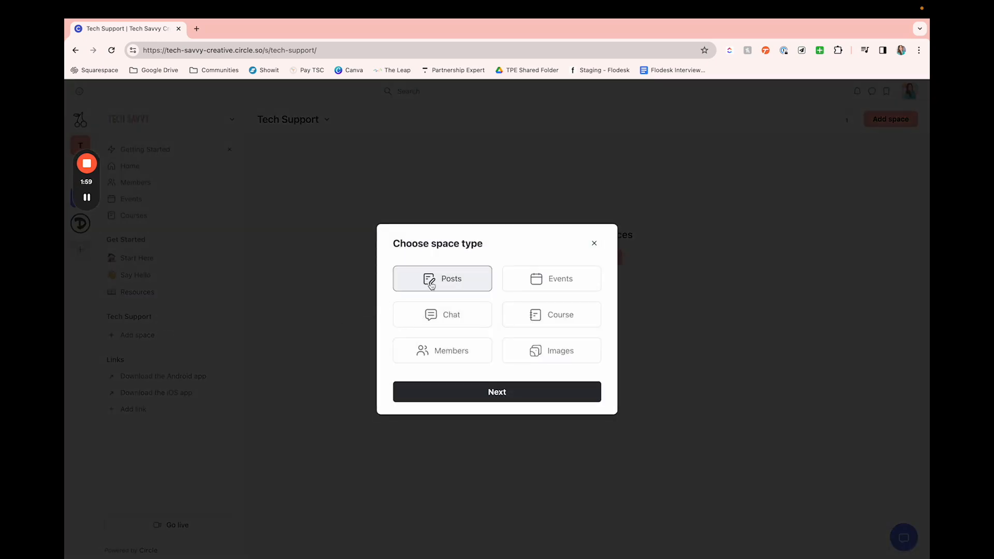
pyautogui.click(497, 396)
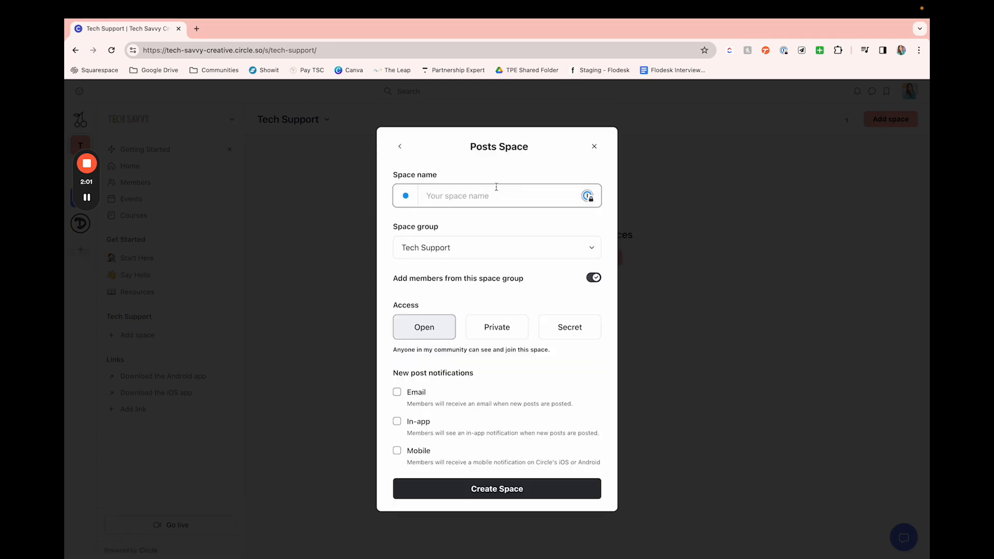
pyautogui.write('FAQ')
# Step: Give the FAQ space a light red triangle shape as its icon
pyautogui.click(407, 197)
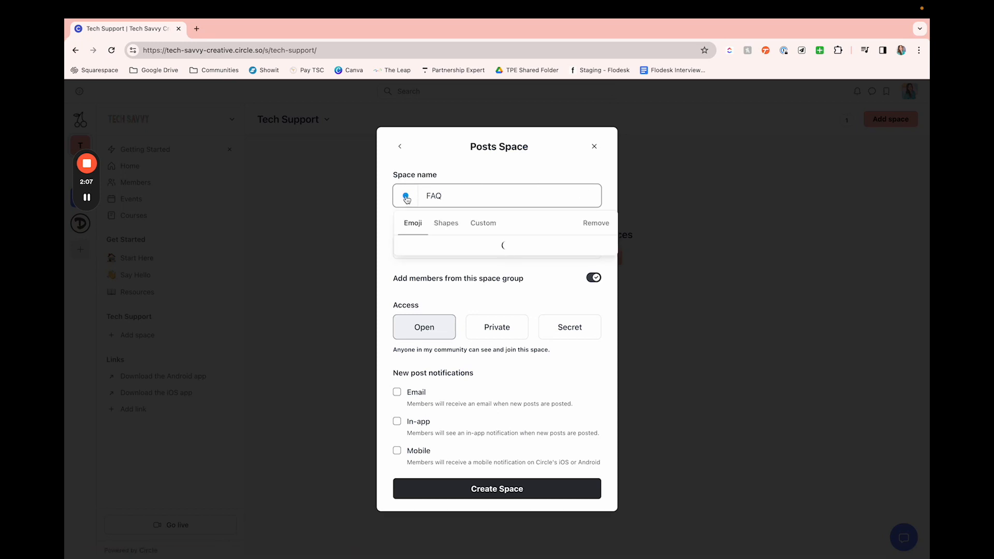
pyautogui.click(440, 228)
pyautogui.scroll(-5, 484, 369)
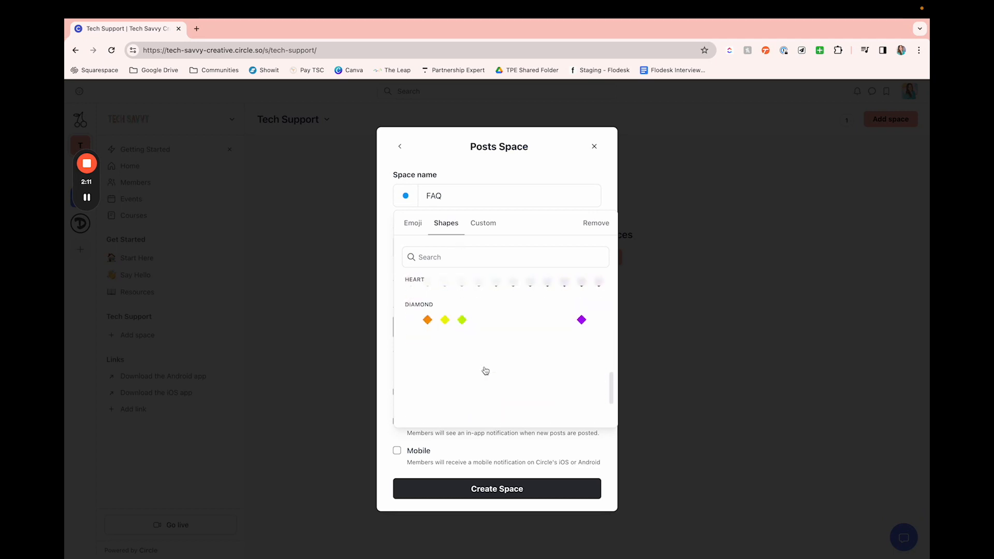
pyautogui.scroll(10, 484, 370)
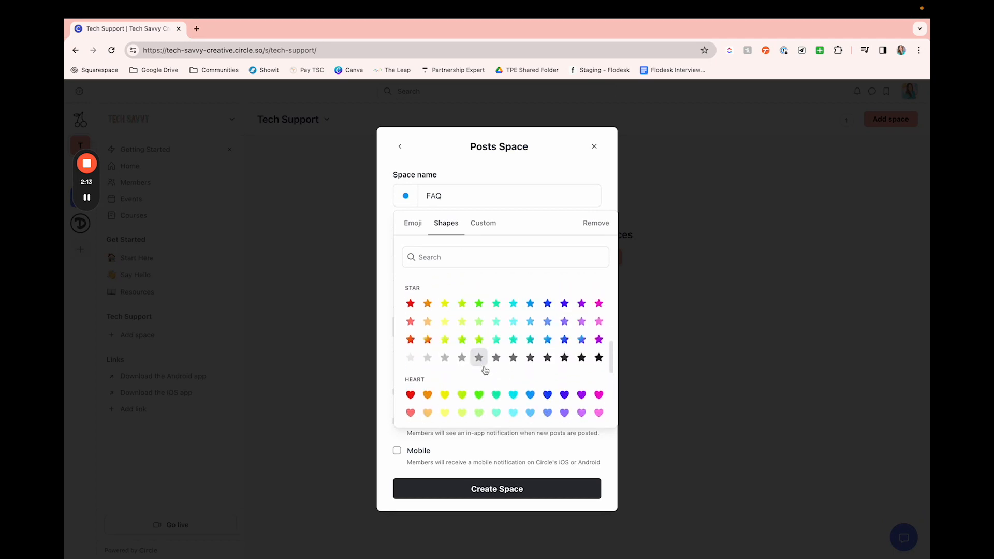
pyautogui.scroll(-1, 484, 369)
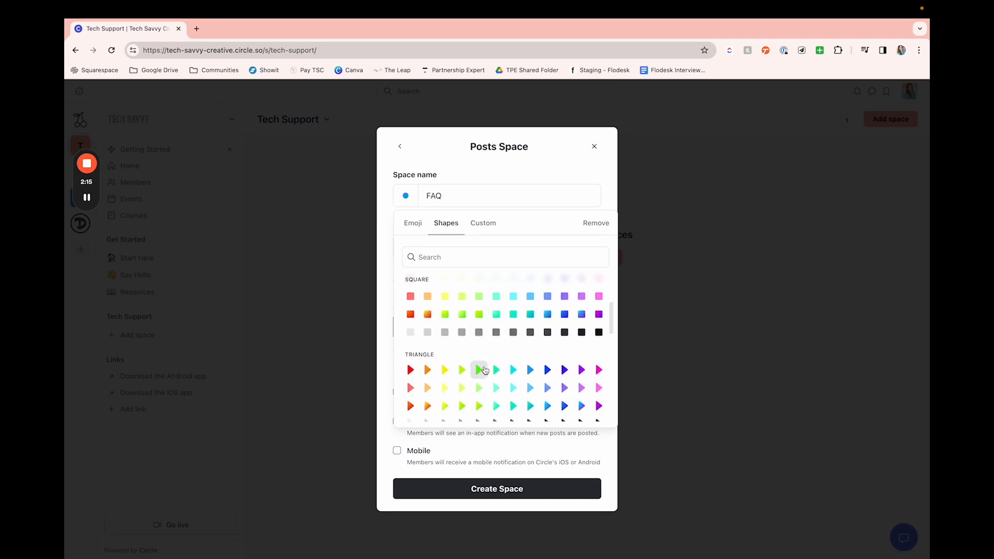
pyautogui.click(413, 388)
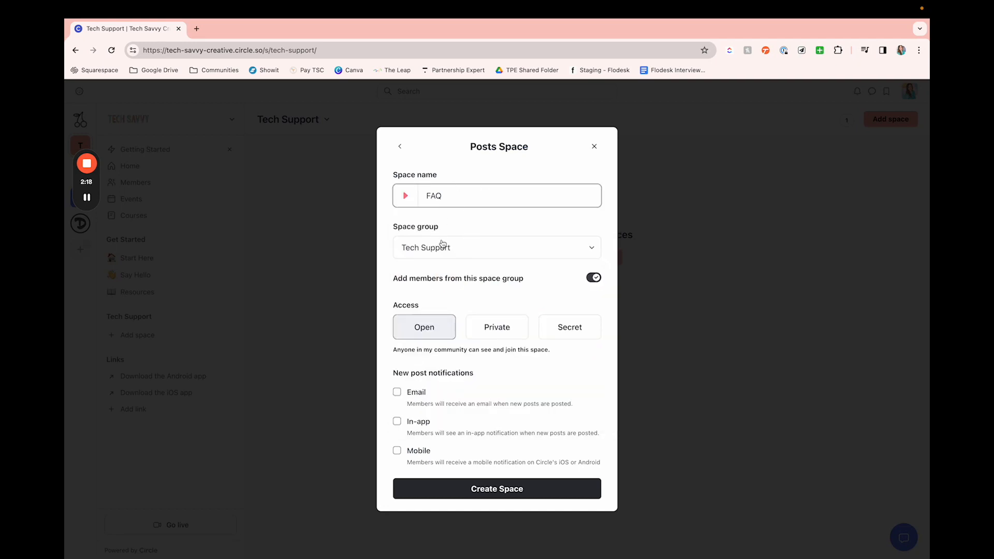
# Step: Compare the Private and Secret access descriptions, and create the FAQ space with Open access
pyautogui.scroll(-1, 477, 262)
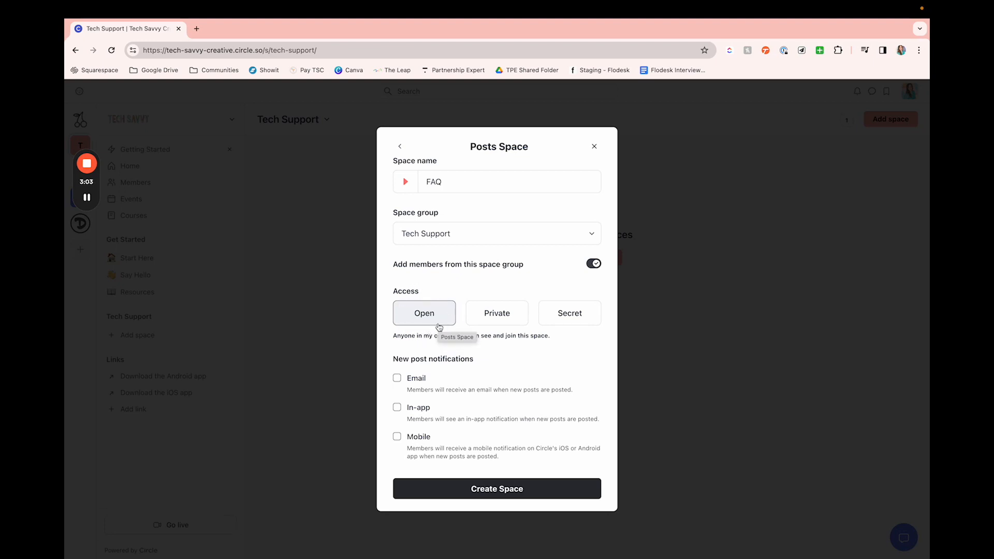
pyautogui.click(517, 319)
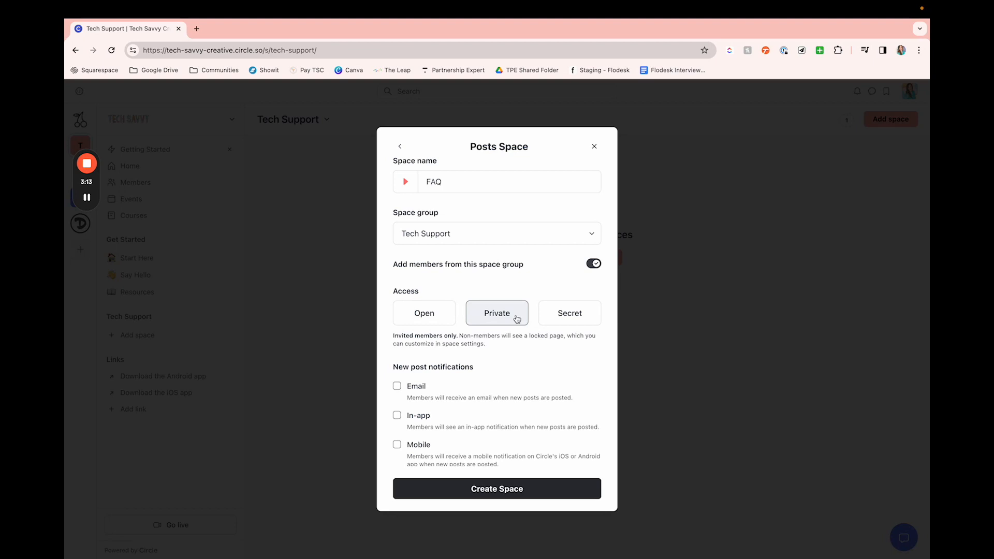
pyautogui.click(559, 320)
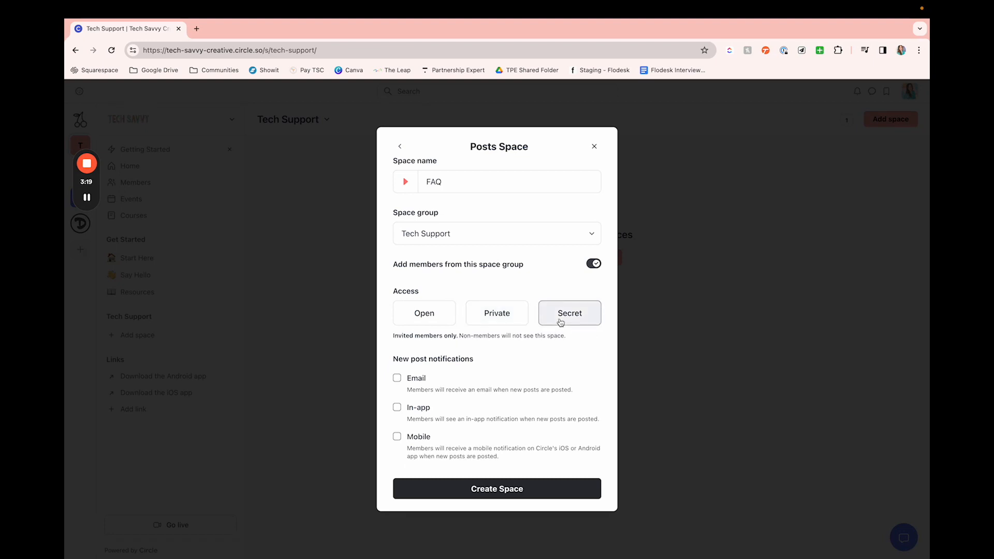
pyautogui.click(422, 325)
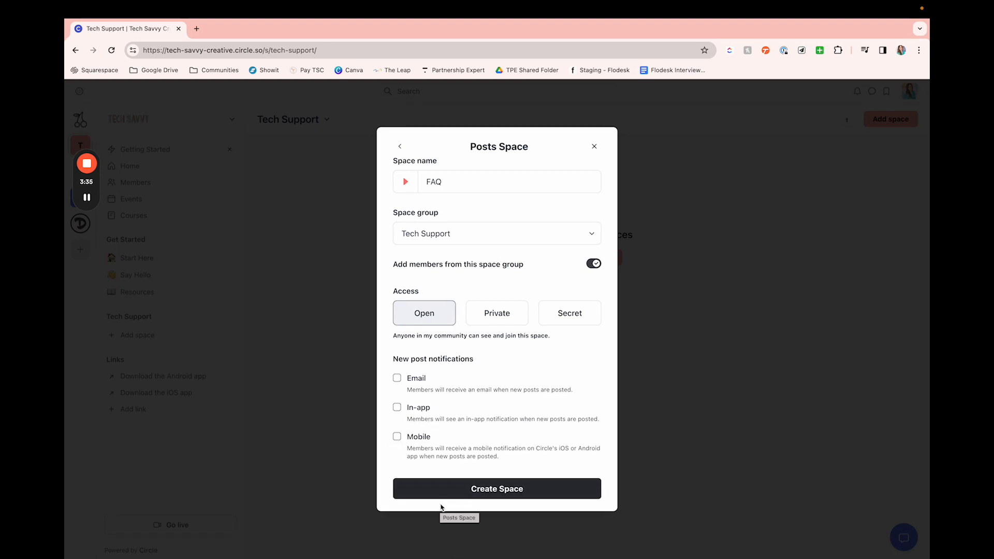
pyautogui.click(448, 496)
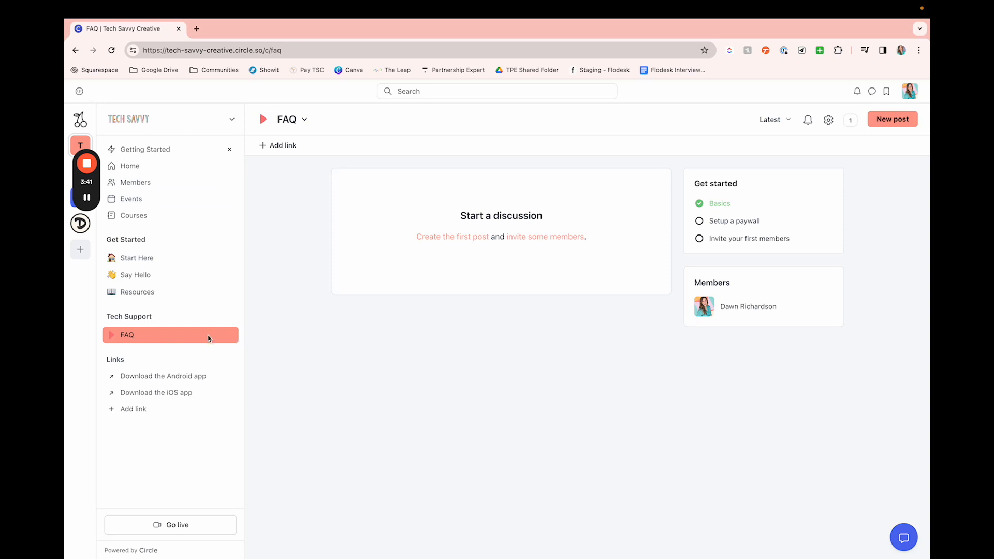
# Step: Start an Events space named Weekly Live Tech Help in the Tech Support group
pyautogui.click(230, 316)
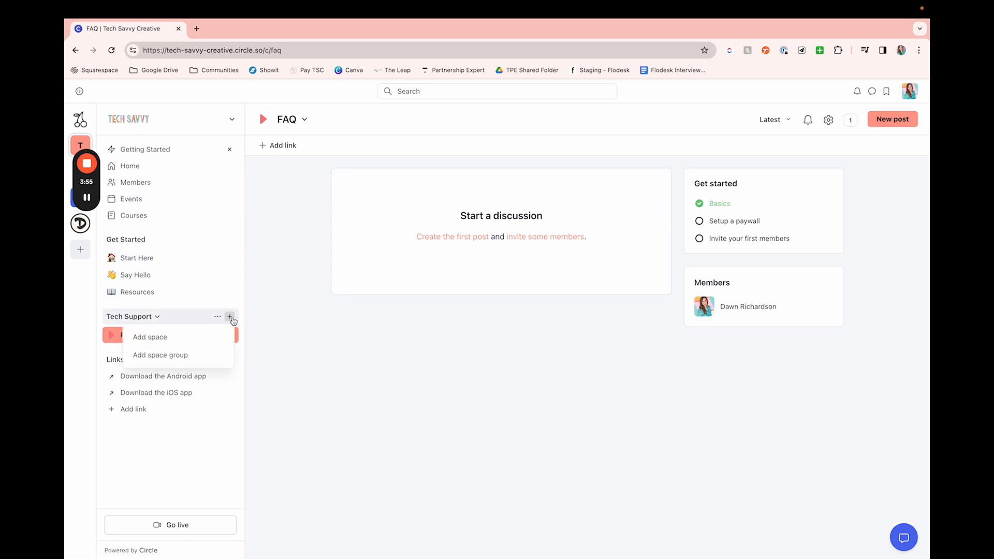
pyautogui.click(207, 333)
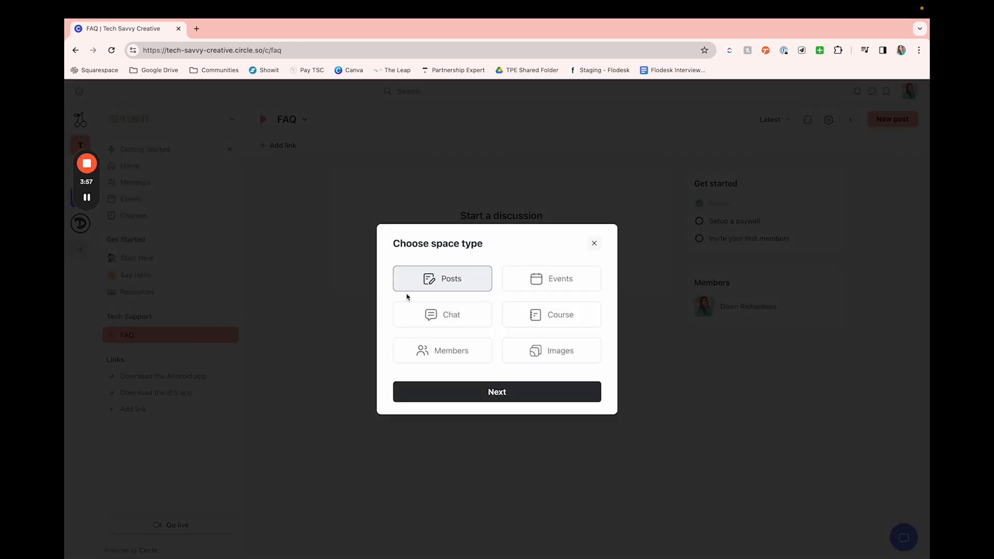
pyautogui.click(570, 290)
pyautogui.click(511, 387)
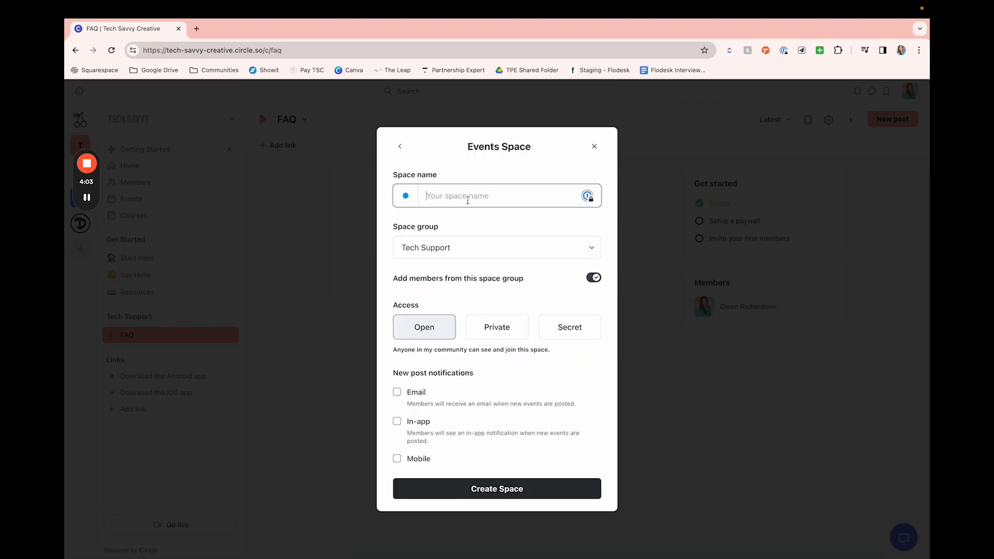
pyautogui.write('Weekly Live Tech Help')
# Step: Give the Weekly Live Tech Help space a light orange triangle shape as its icon
pyautogui.click(406, 195)
pyautogui.click(449, 226)
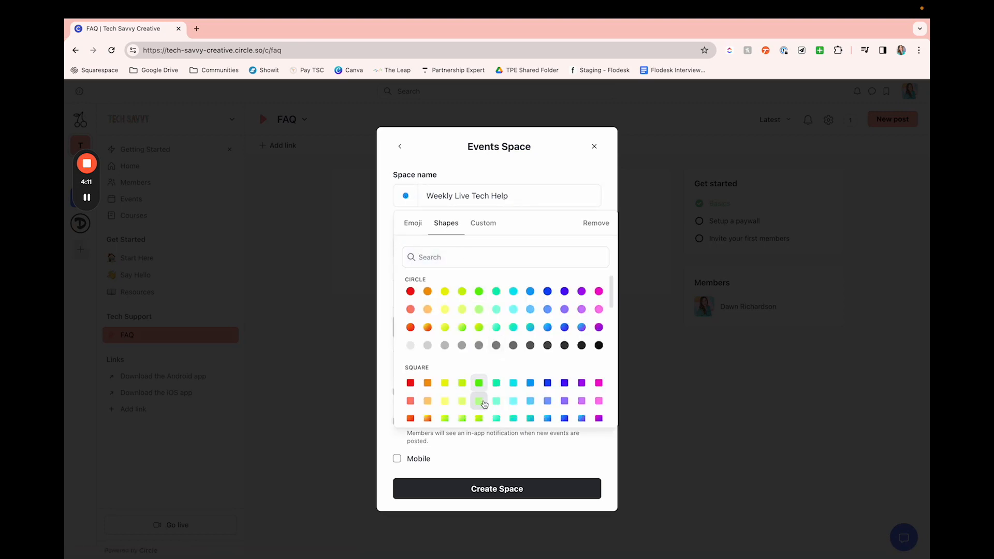
pyautogui.scroll(-5, 479, 396)
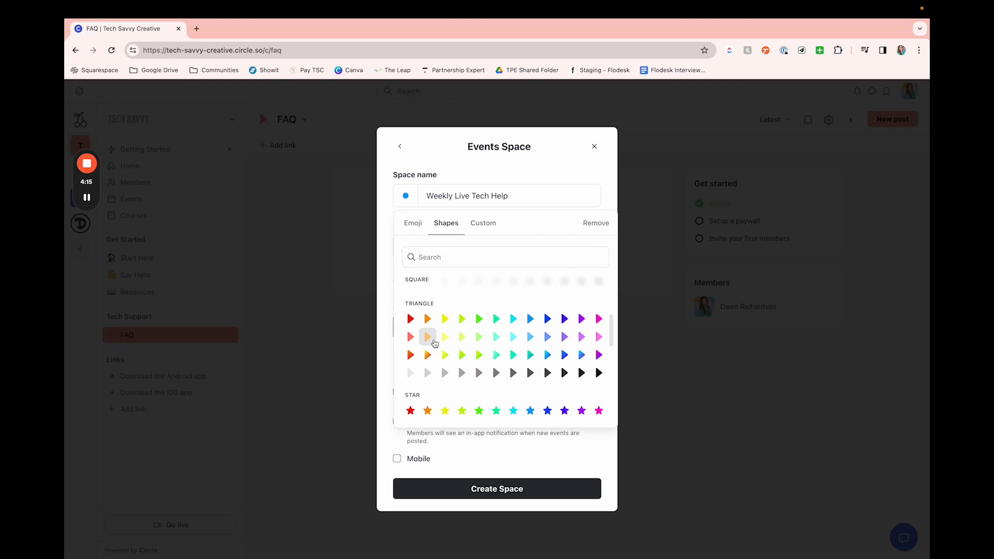
pyautogui.click(434, 341)
pyautogui.scroll(-2, 473, 401)
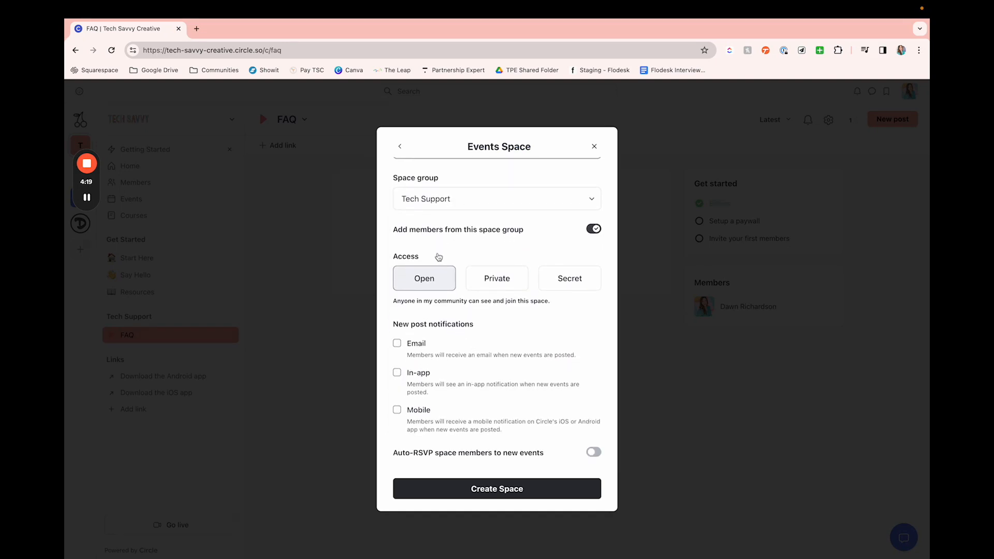
# Step: Create the Weekly Live Tech Help space with Open access, and start an event in it titled Test Webinar
pyautogui.click(476, 490)
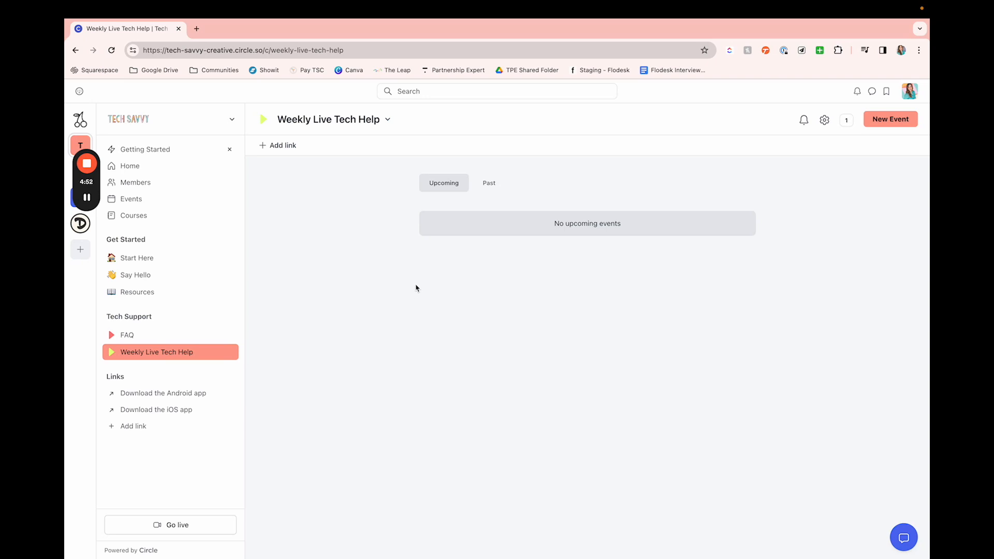
pyautogui.click(893, 124)
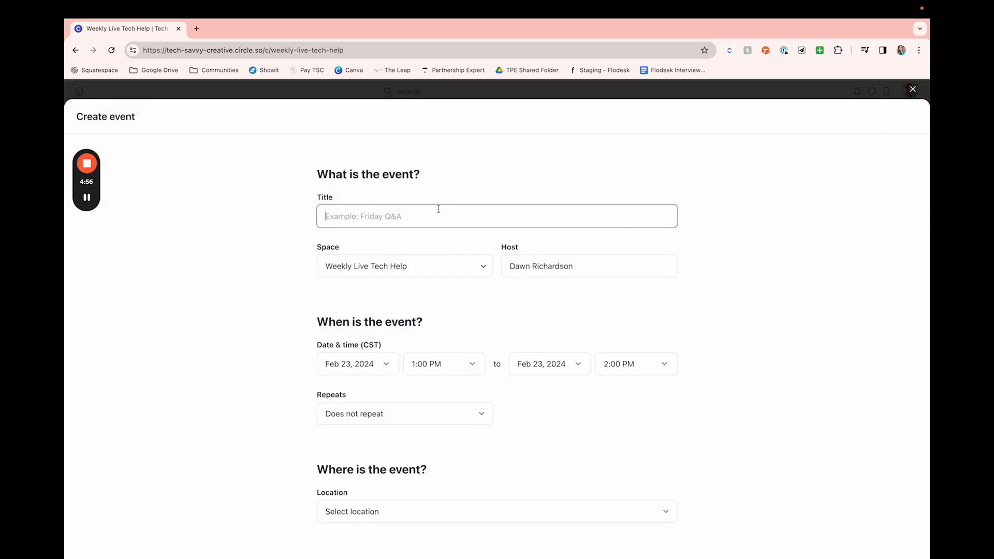
pyautogui.write('Test Webinar')
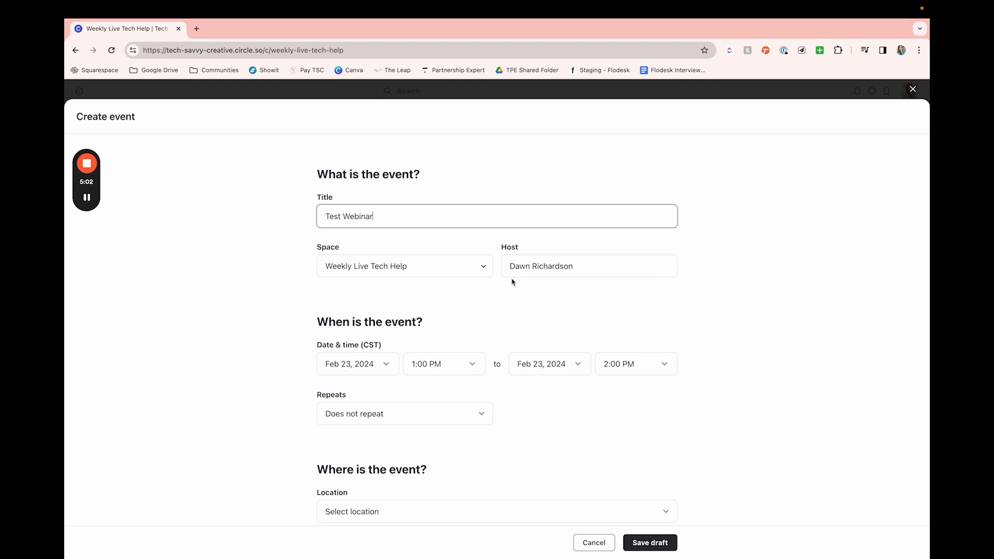
# Step: Set the Test Webinar location to Circle Live Stream with the Speaker view
pyautogui.scroll(-1, 537, 280)
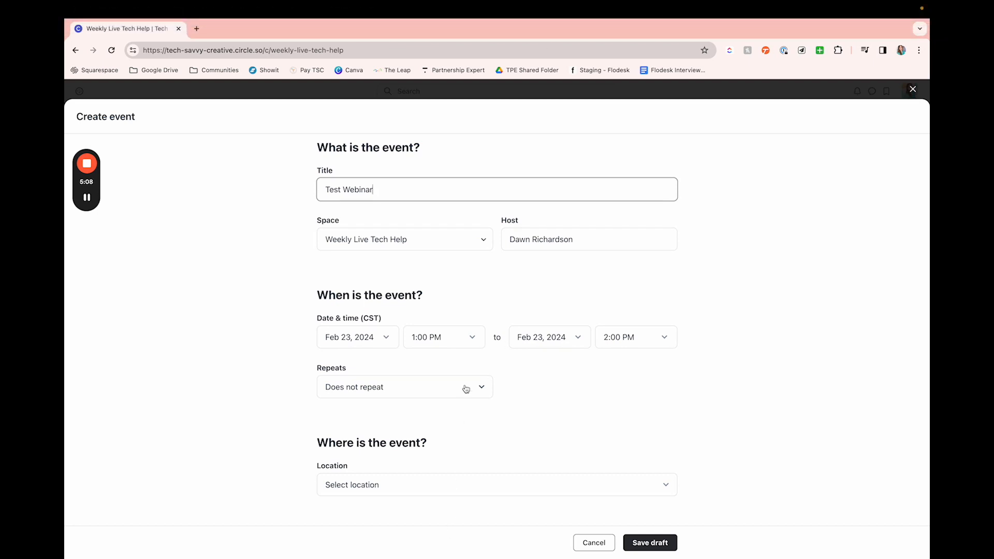
pyautogui.scroll(-1, 462, 372)
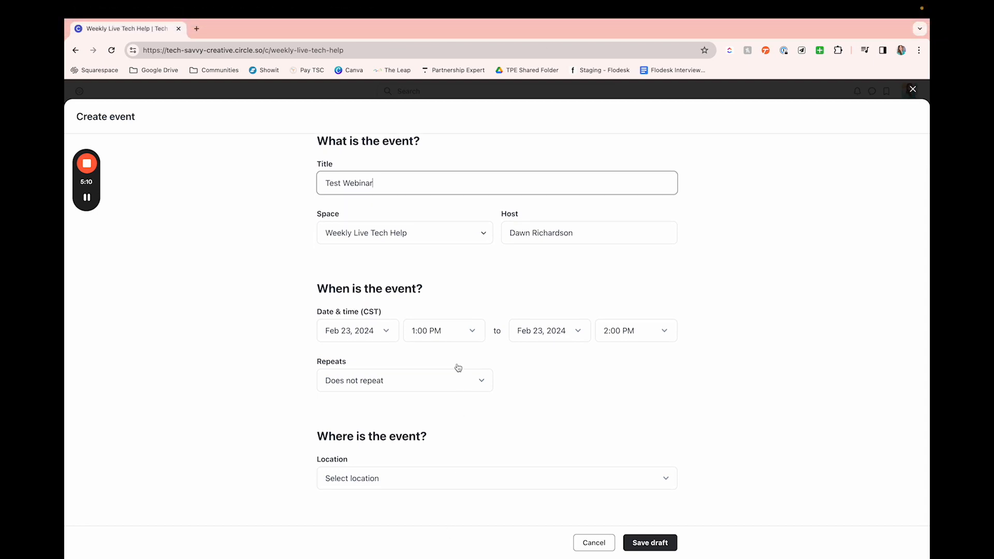
pyautogui.click(366, 482)
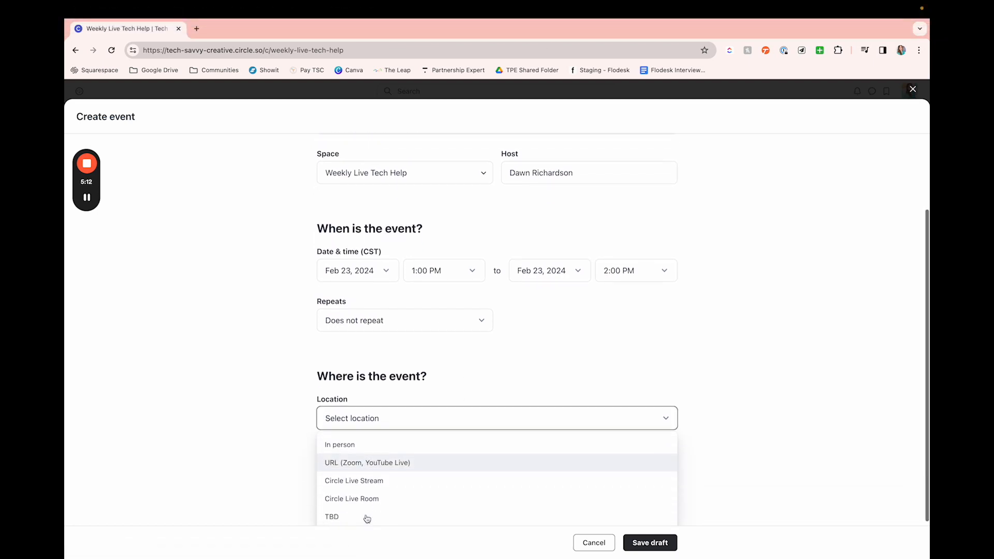
pyautogui.click(372, 477)
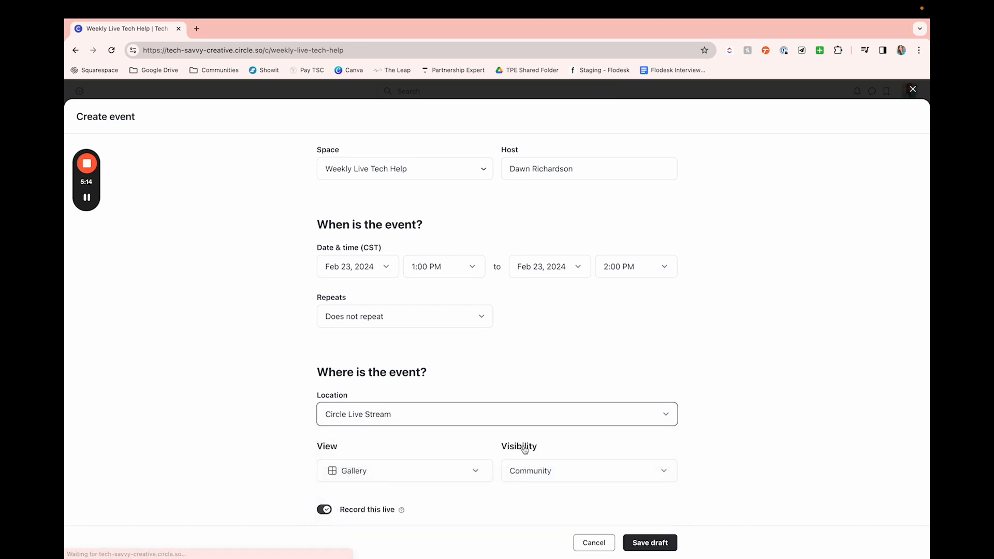
pyautogui.scroll(-1, 482, 417)
pyautogui.scroll(-3, 482, 417)
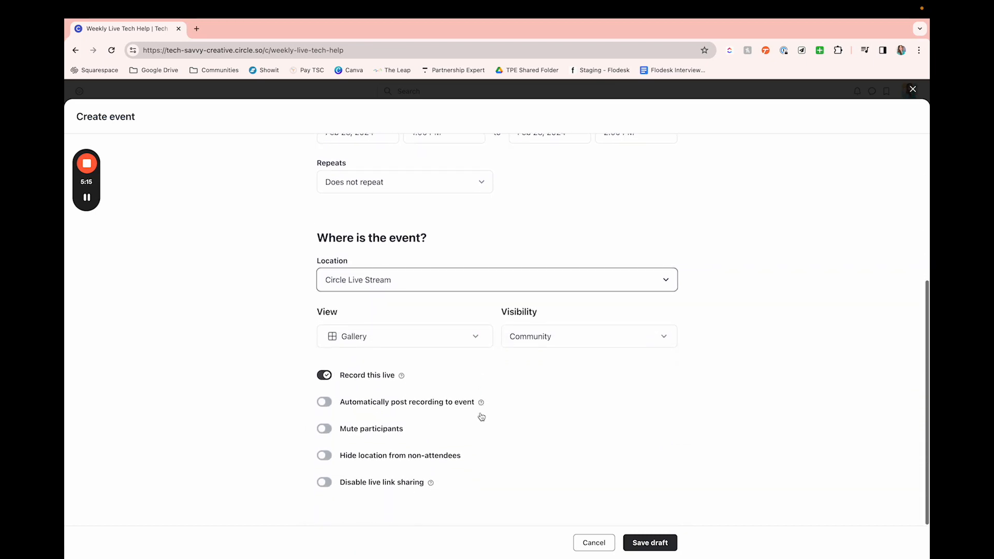
pyautogui.click(429, 334)
pyautogui.click(376, 405)
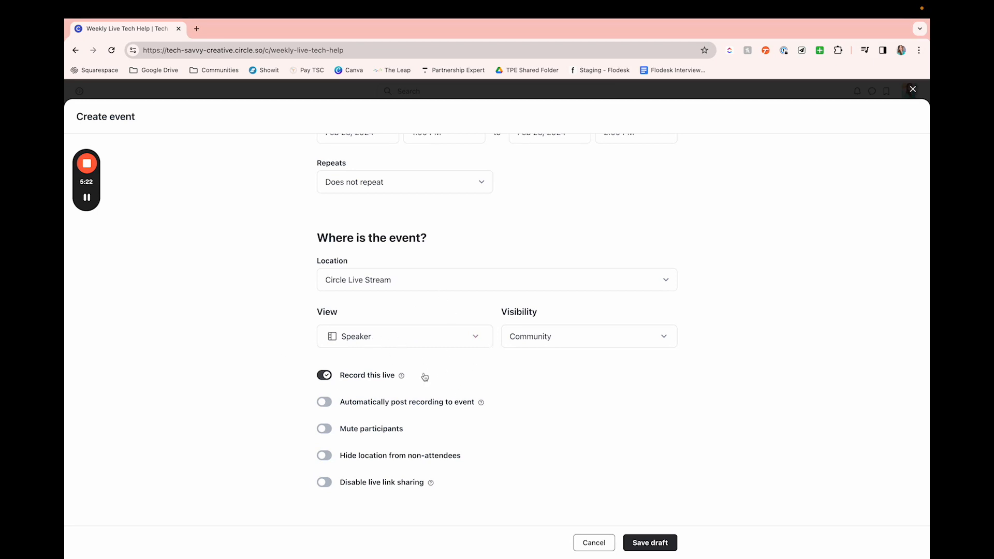
# Step: Enable automatic posting of the recording to the event, and publish Test Webinar
pyautogui.click(324, 403)
pyautogui.click(666, 548)
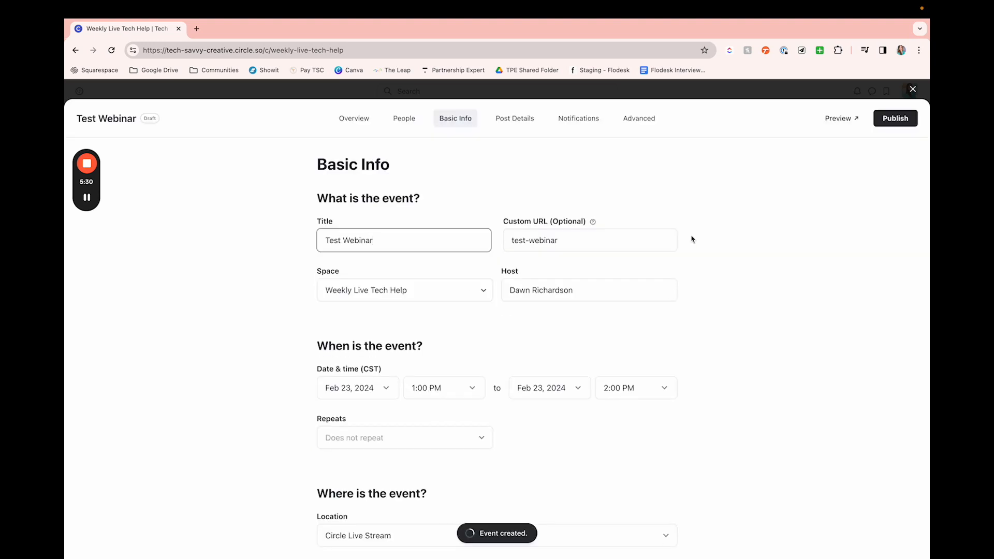
pyautogui.click(907, 123)
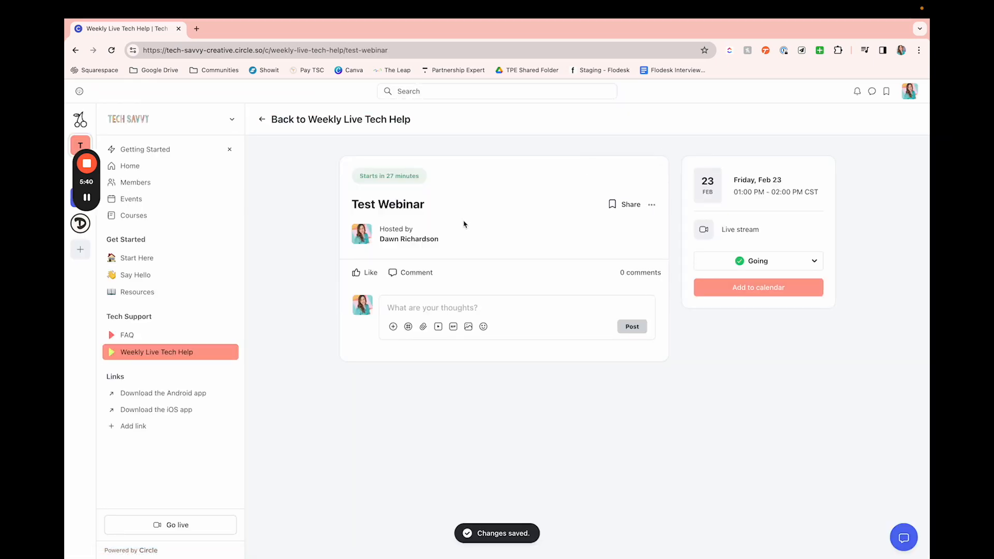
# Step: Review the Test Webinar listing and its attendance options in Weekly Live Tech Help, and view the community-wide events list
pyautogui.click(155, 337)
pyautogui.click(154, 354)
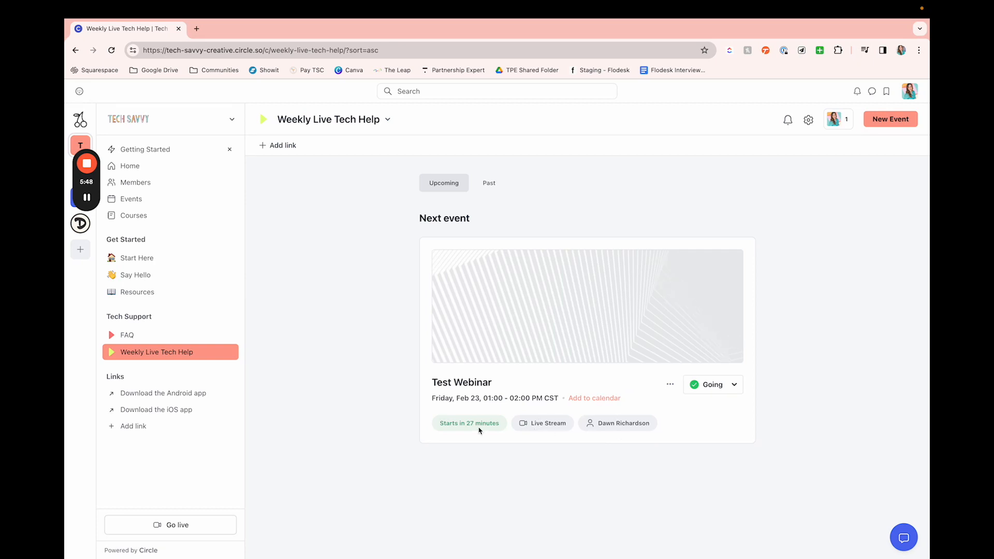
pyautogui.click(734, 385)
pyautogui.click(825, 398)
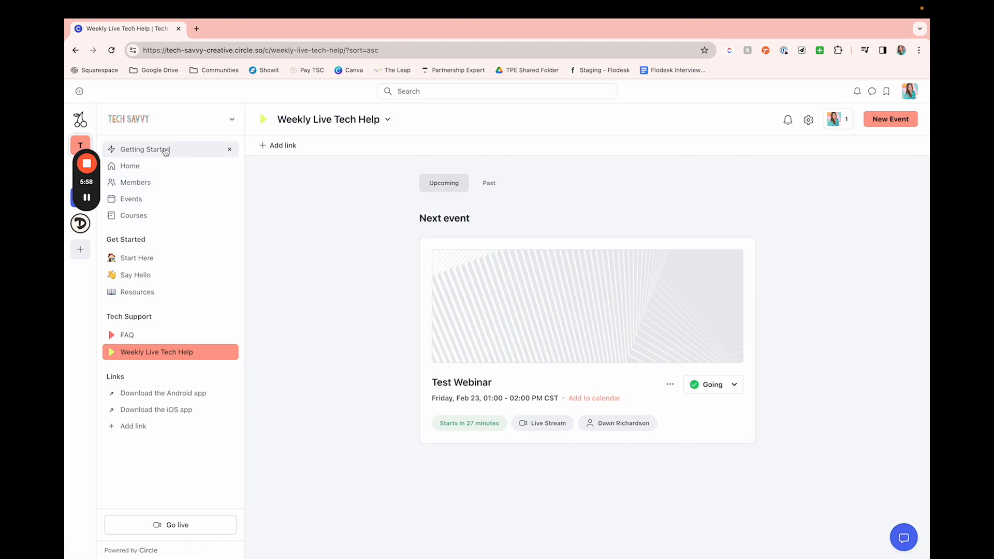
pyautogui.click(132, 202)
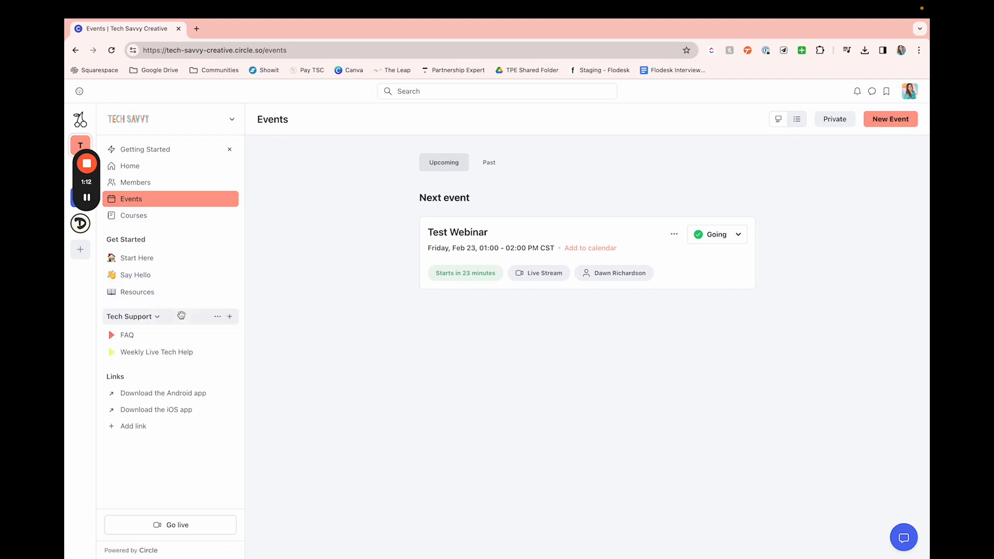
# Step: Change the FAQ space's layout to Card and save its settings
pyautogui.click(162, 340)
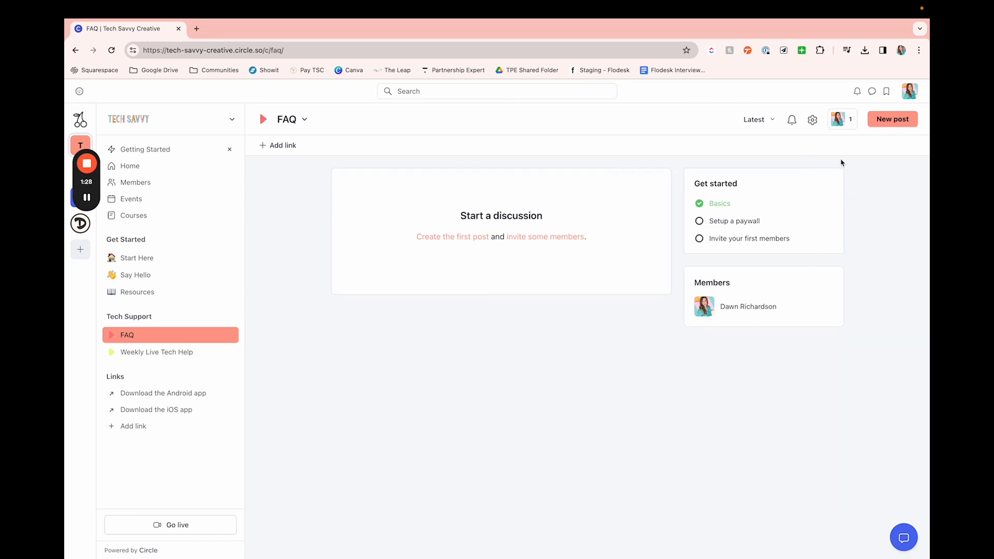
pyautogui.click(814, 121)
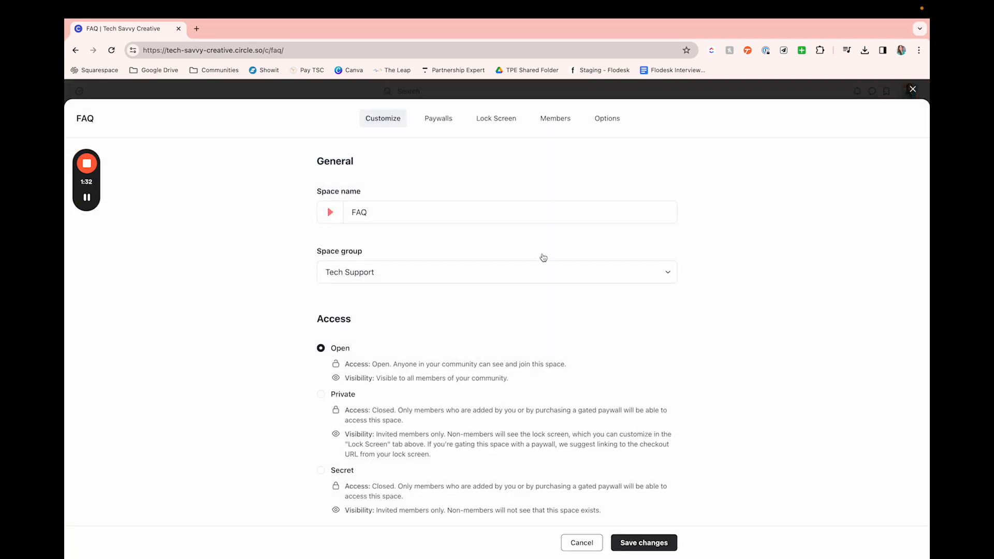
pyautogui.scroll(-3, 542, 259)
pyautogui.scroll(-2, 541, 258)
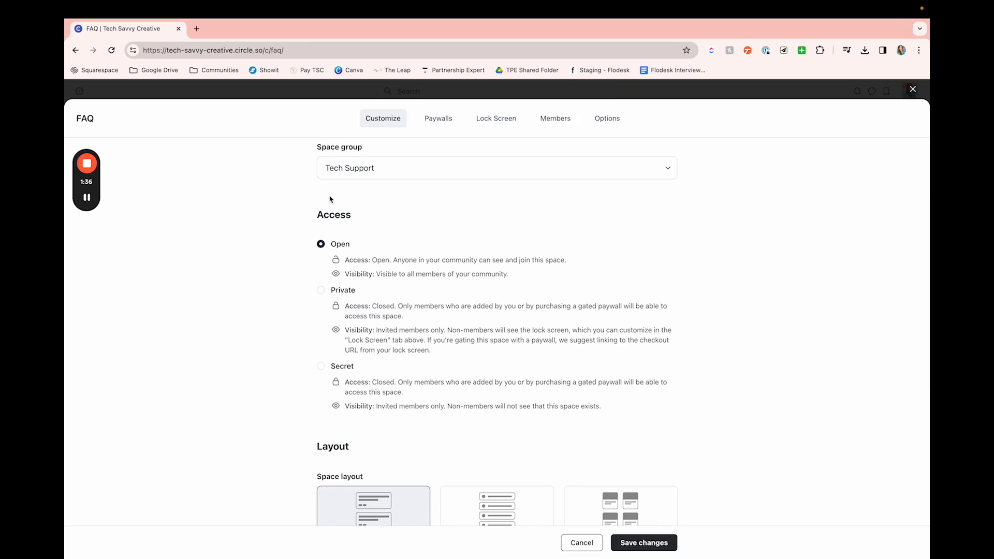
pyautogui.scroll(-1, 337, 198)
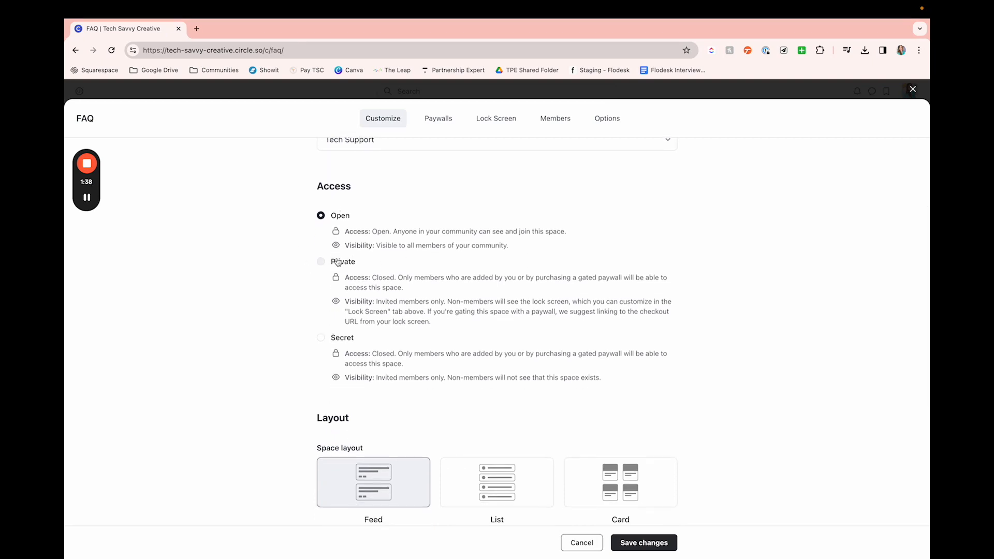
pyautogui.scroll(-3, 339, 261)
pyautogui.scroll(-3, 342, 270)
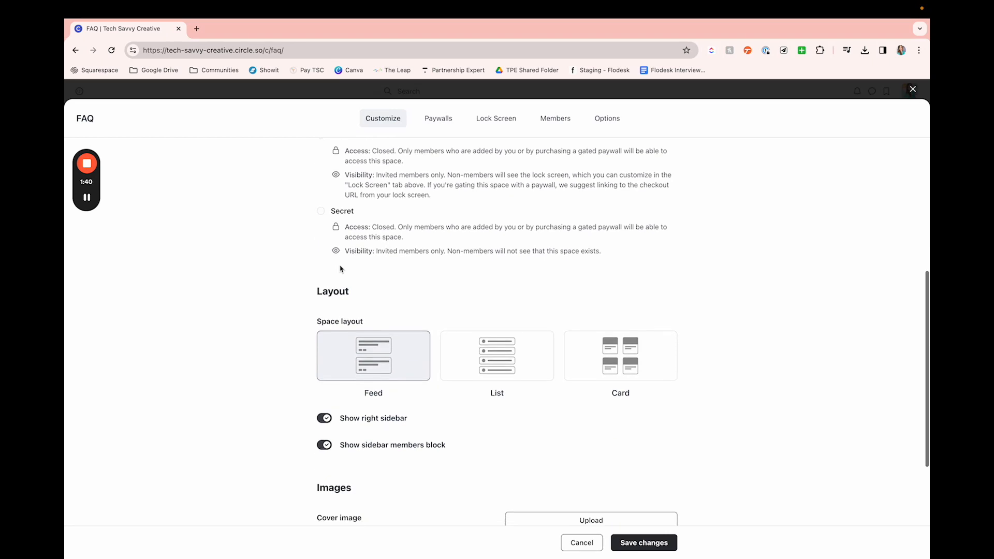
pyautogui.scroll(-2, 386, 328)
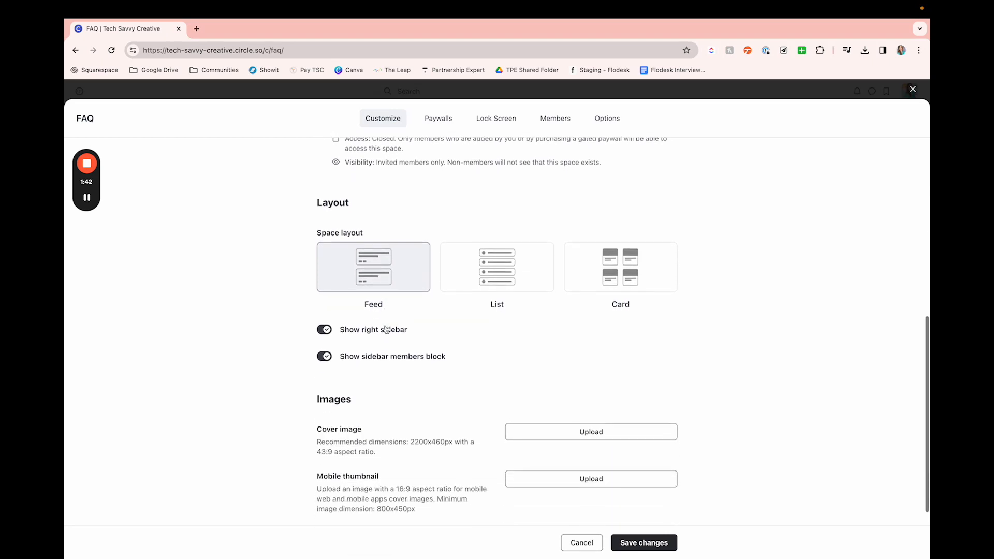
pyautogui.click(467, 276)
pyautogui.click(615, 277)
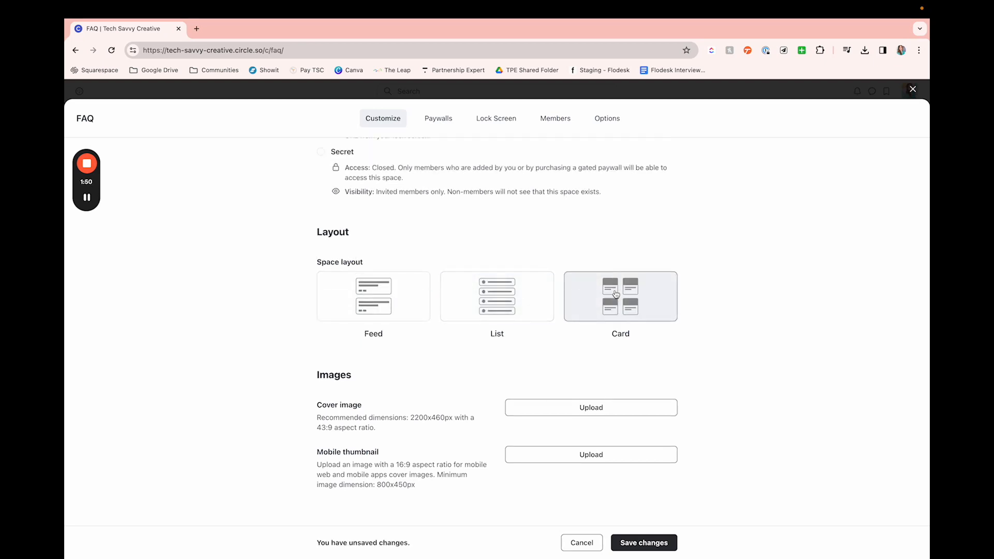
pyautogui.click(640, 542)
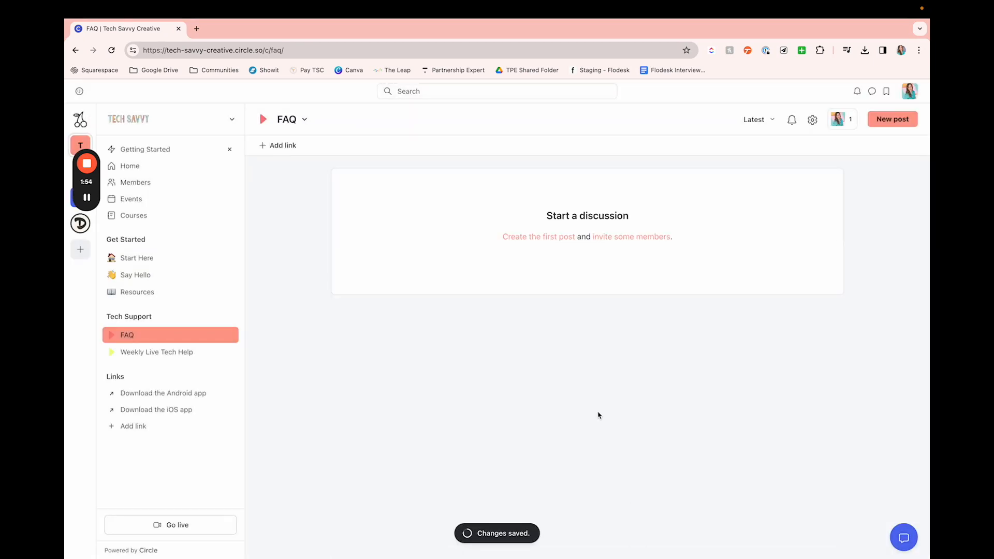
# Step: Start the first post in the FAQ space with the title "#1: FAQ Question Test"
pyautogui.click(523, 236)
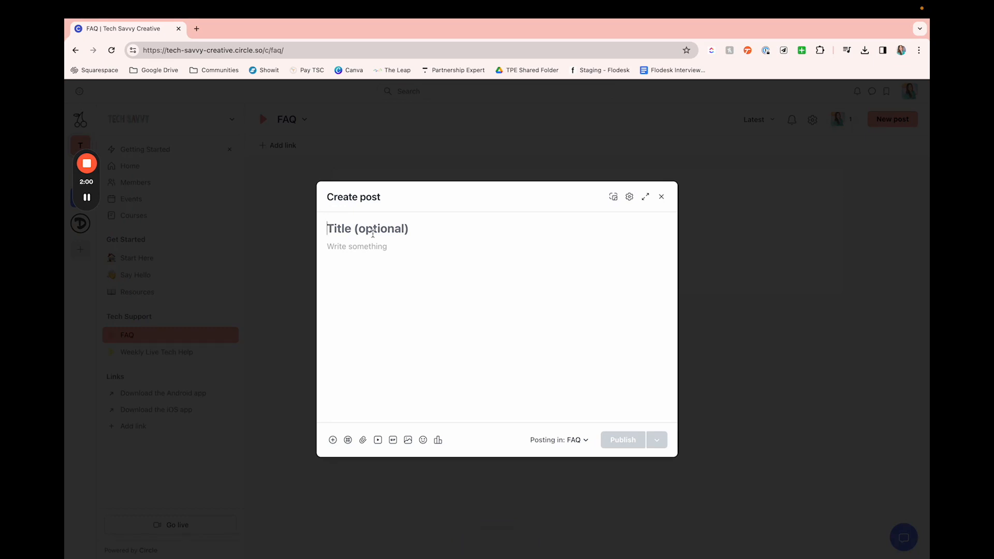
pyautogui.write('#!')
pyautogui.write(':')
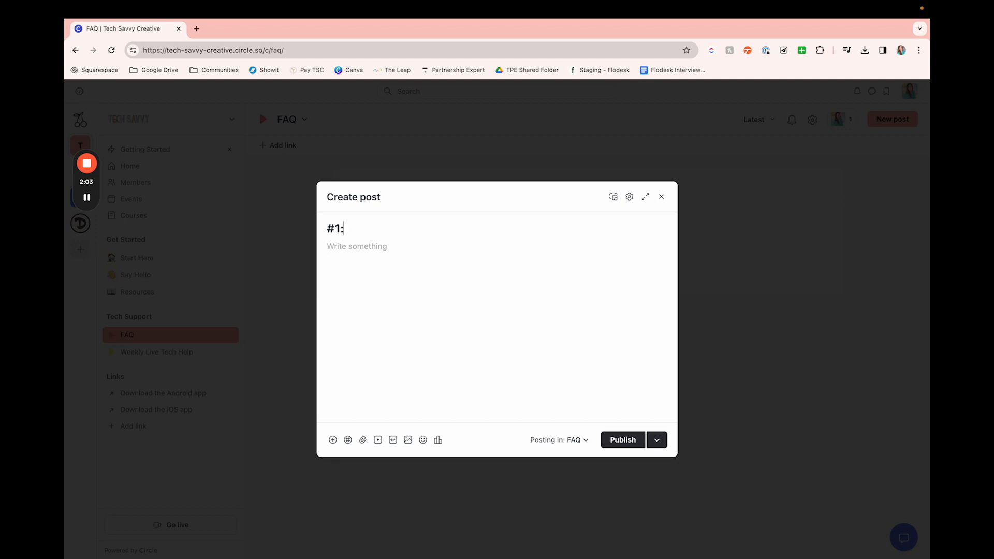
pyautogui.write(' FAQ')
pyautogui.write('Question Test')
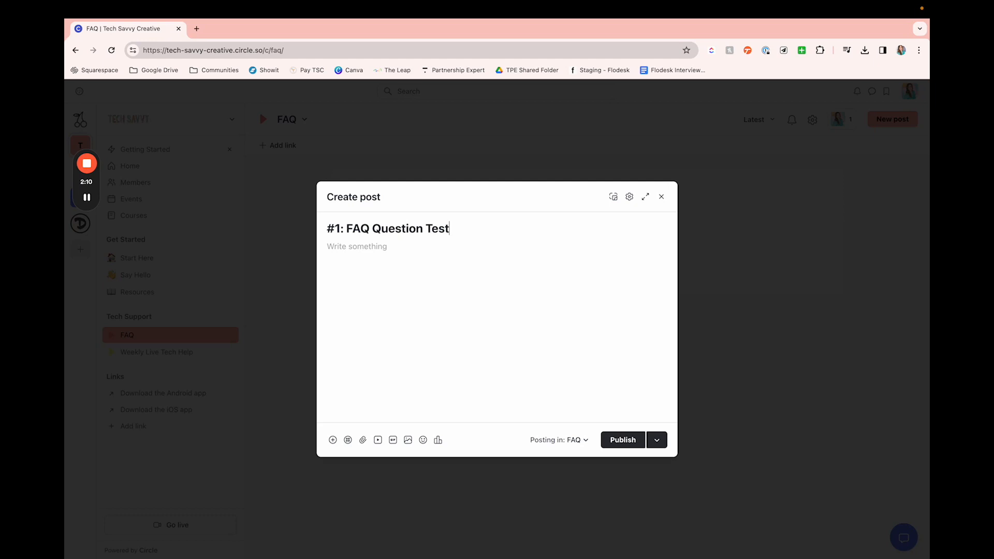
pyautogui.hotkey('ctrl', 'a')
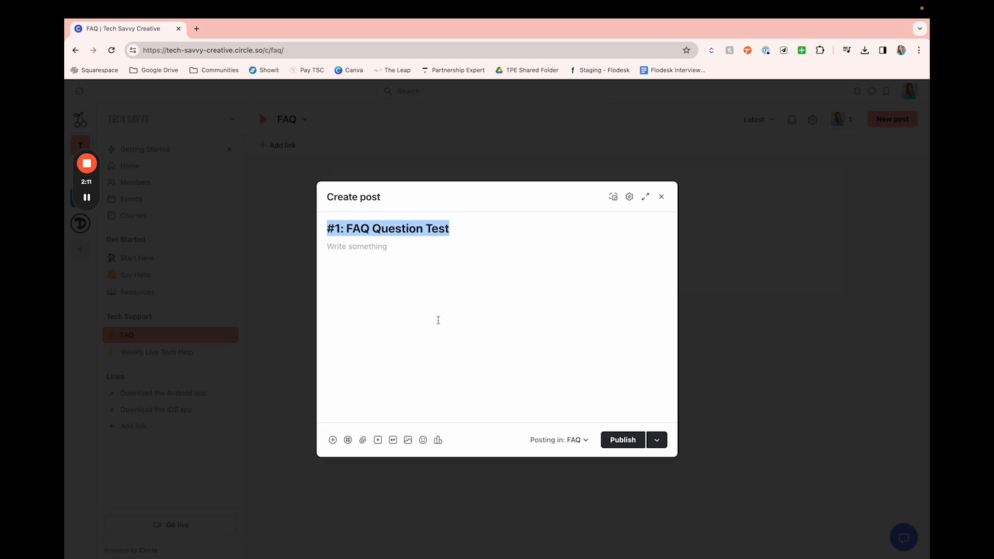
# Step: Fill the post body with repeated copies of "answer would go here." and publish the post
pyautogui.click(413, 270)
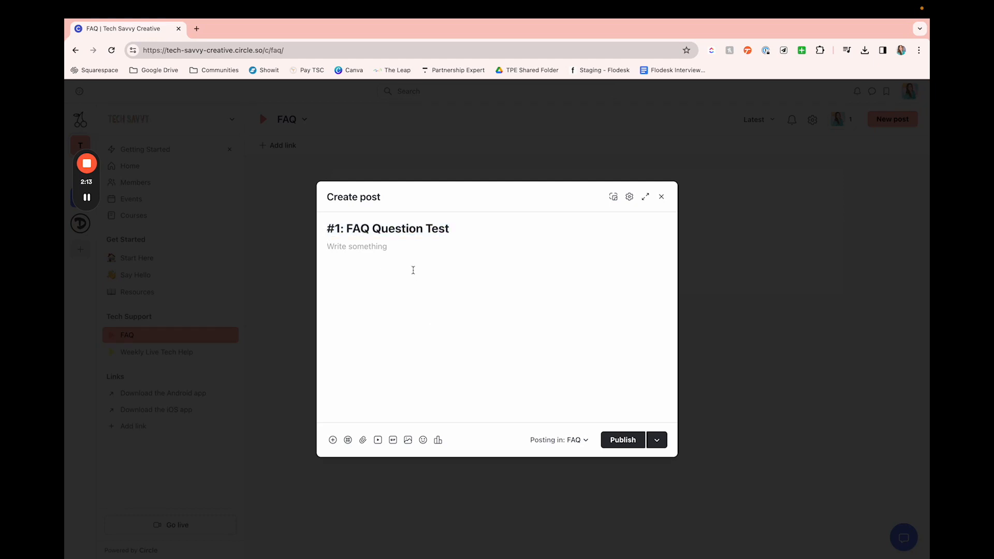
pyautogui.write('answer would go here')
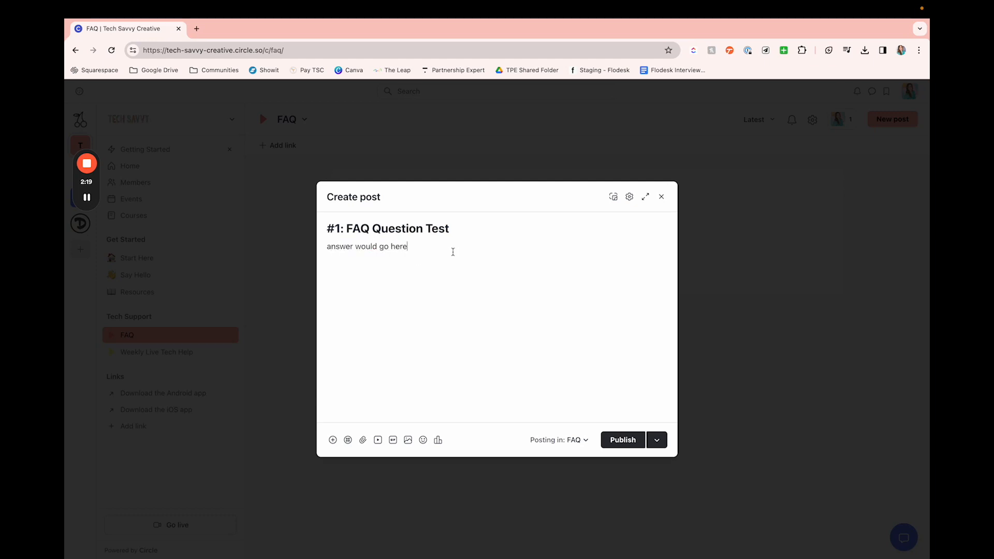
pyautogui.tripleClick(453, 251)
pyautogui.click(453, 252)
pyautogui.write('.')
pyautogui.press('super+a')
pyautogui.press('super+v')
pyautogui.press('super+v')
pyautogui.press('super+v')
pyautogui.press('super+v')
pyautogui.press('super+v')
pyautogui.press('super+v')
pyautogui.press('super+v')
pyautogui.press('super+v')
pyautogui.press('super+v')
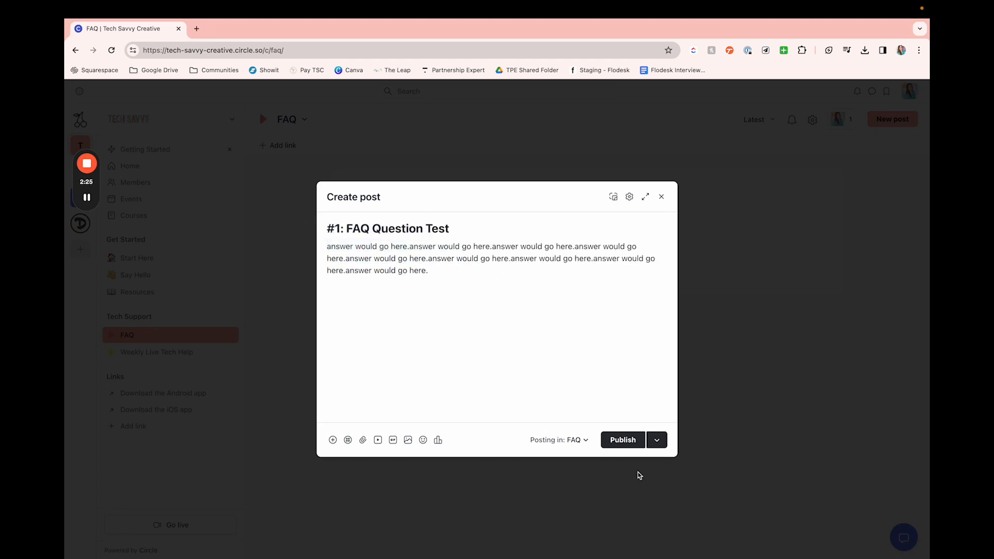
pyautogui.click(615, 444)
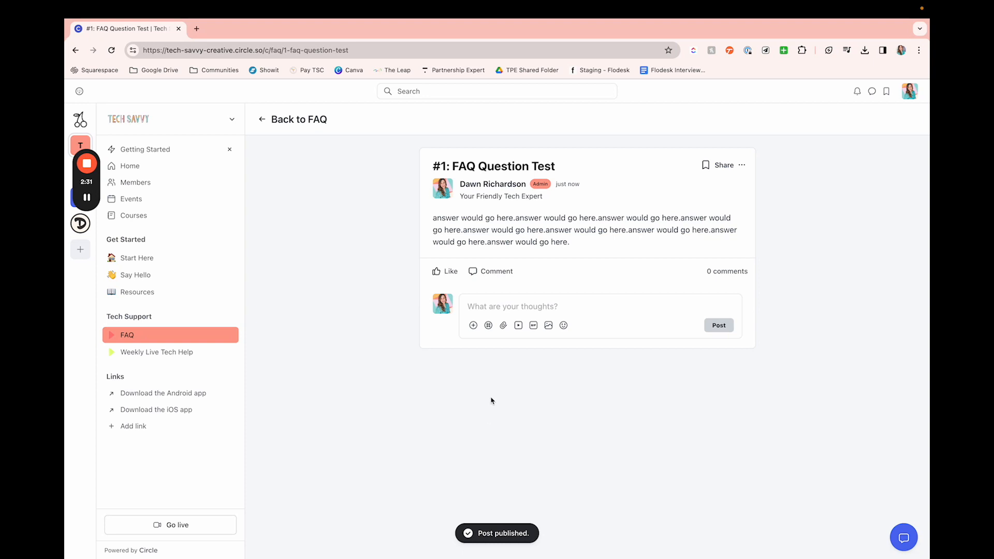
# Step: Start another FAQ post titled "#2: FAQ Post 2" and paste the repeated "answer would go here." text as its body
pyautogui.click(295, 120)
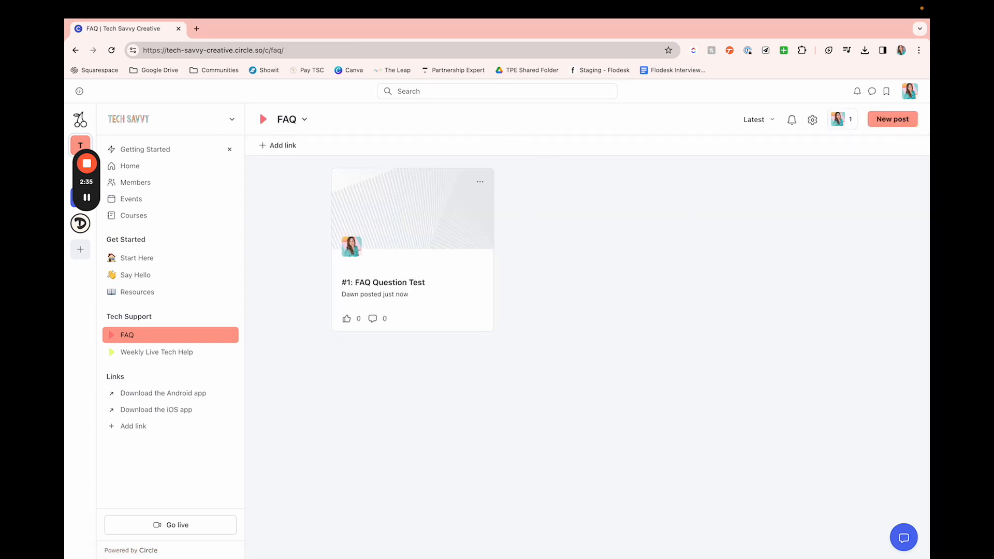
pyautogui.click(881, 123)
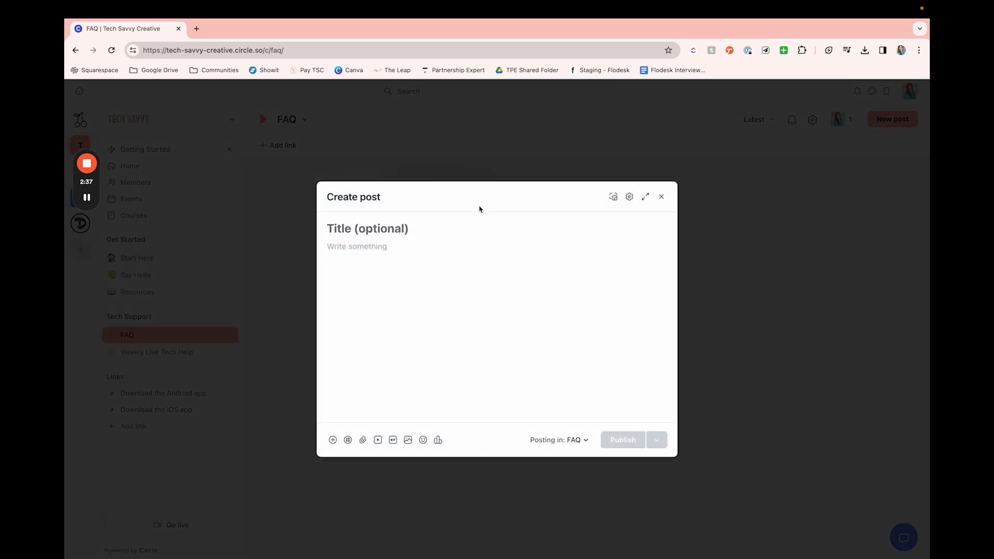
pyautogui.write('#2')
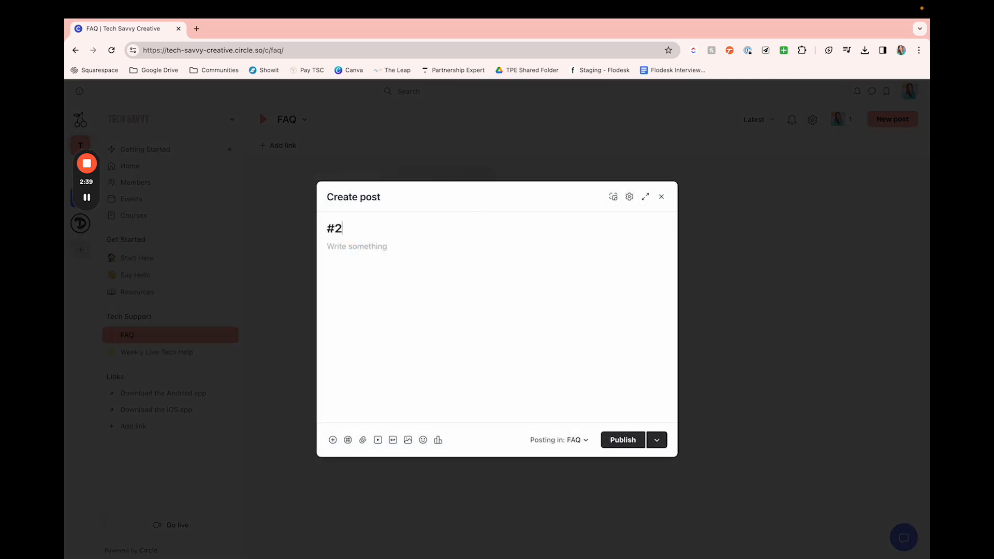
pyautogui.write(': FAQ Post 2')
pyautogui.press('super+v')
pyautogui.press('super+v')
pyautogui.press('super+v')
pyautogui.press('super+v')
pyautogui.press('super+v')
pyautogui.press('super+v')
pyautogui.press('super+v')
pyautogui.press('super+v')
pyautogui.press('super+v')
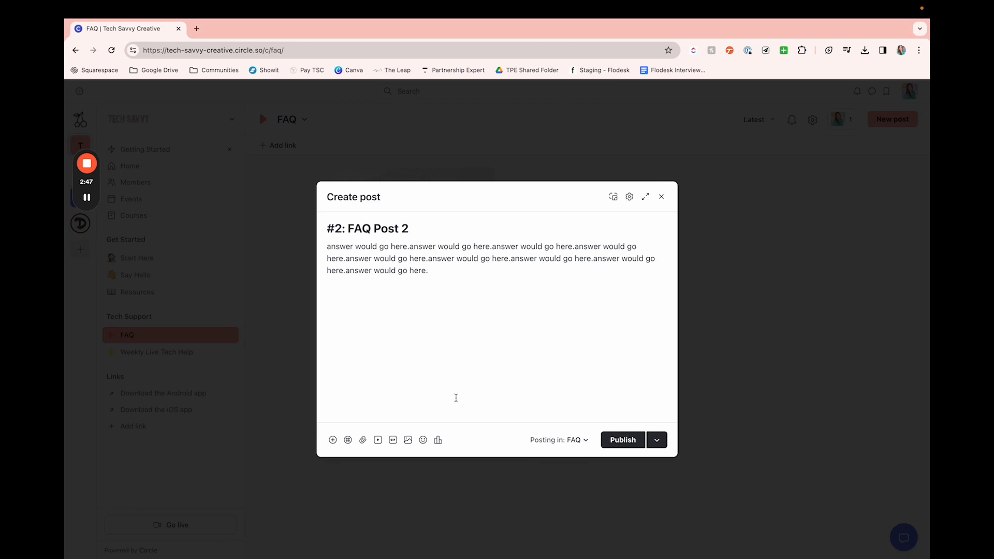
# Step: Start a # mention with "we" at the end of the post body to look up linkable content, and remove the mention text
pyautogui.click(348, 440)
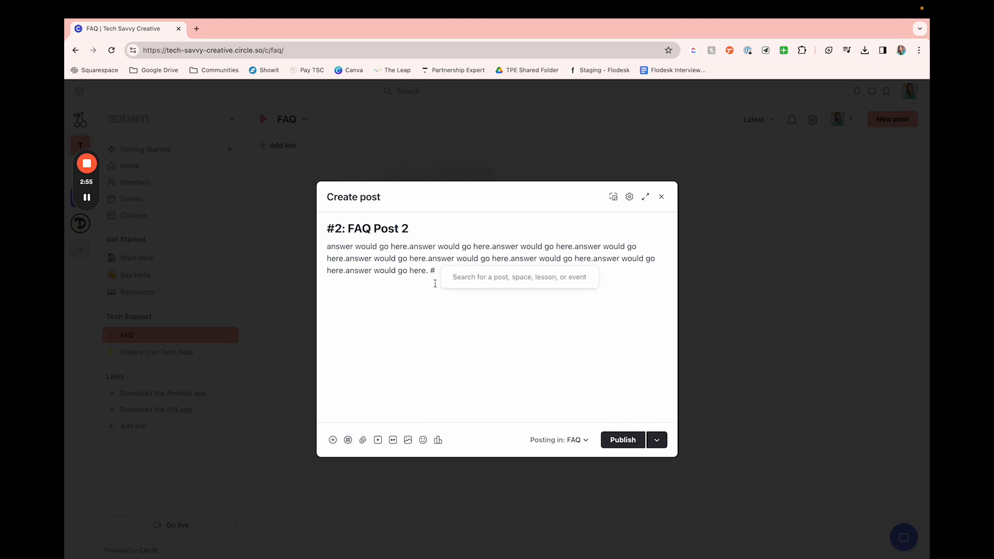
pyautogui.write('we')
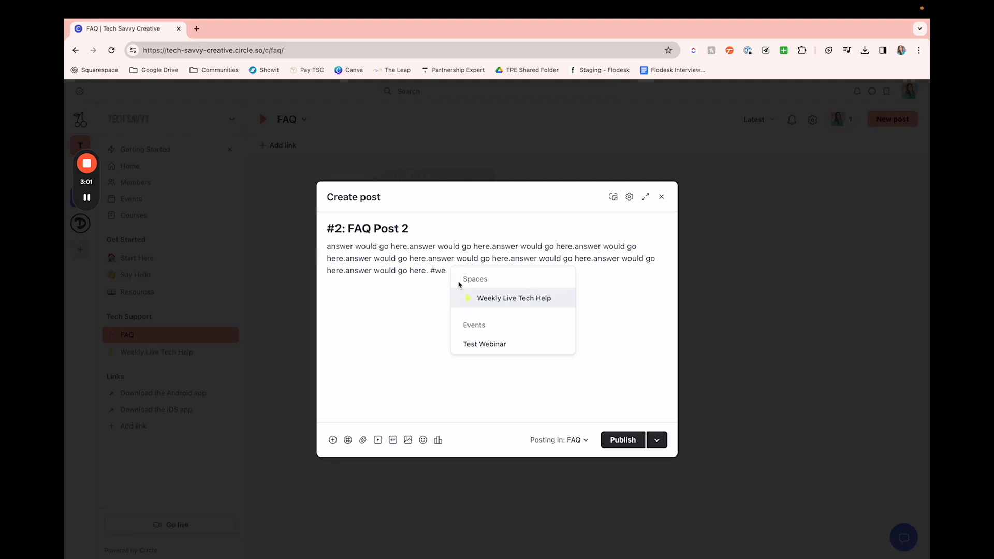
pyautogui.press('BackSpace')
pyautogui.press('BackSpace')
pyautogui.press('BackSpace')
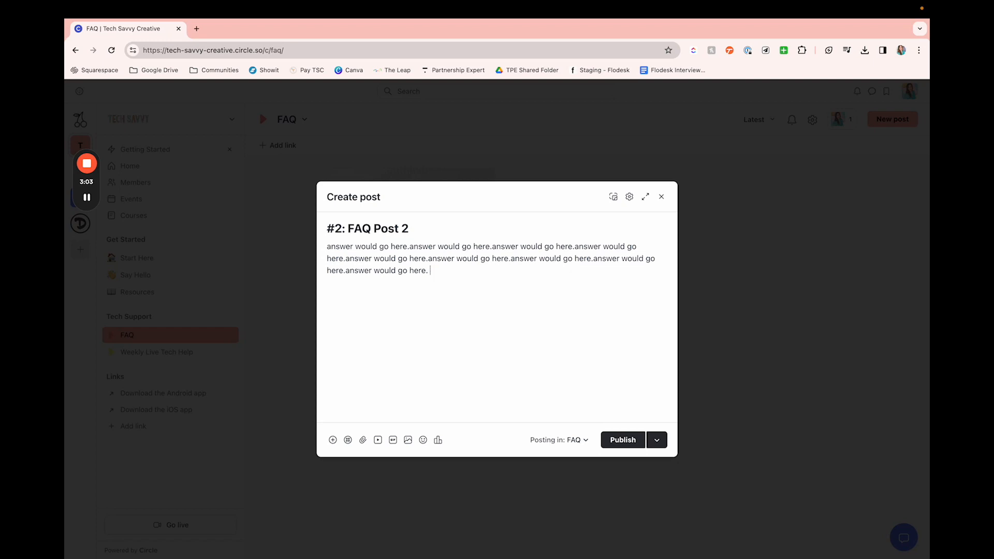
# Step: Attach the Desktops-323 stock image from the desktop's "Stock to be Added" folder below the post text and check how it displays
pyautogui.click(363, 440)
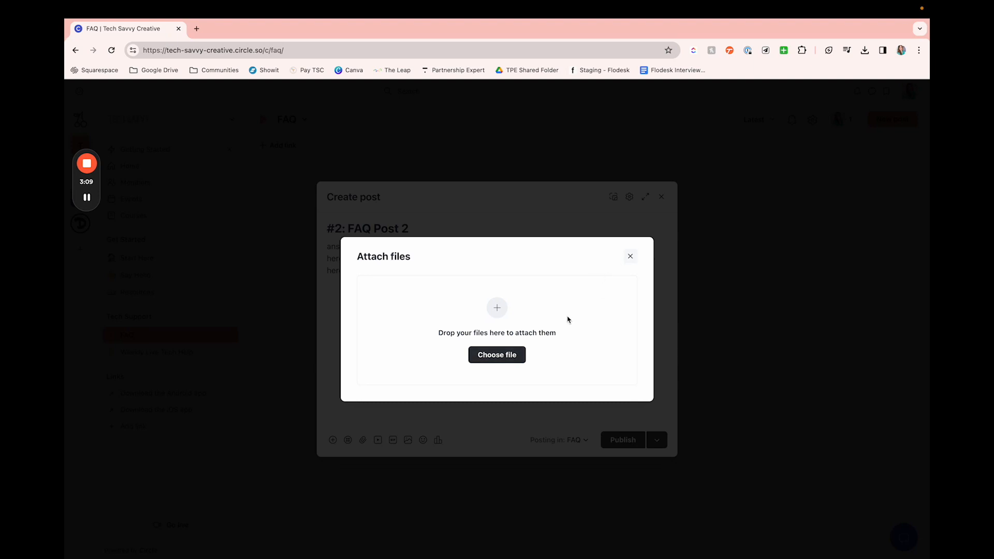
pyautogui.click(513, 357)
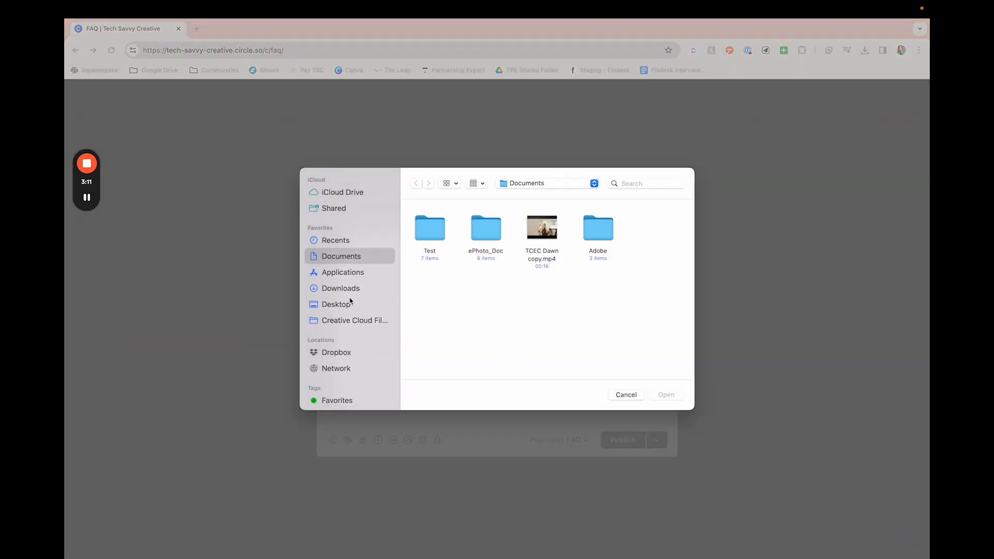
pyautogui.click(351, 301)
pyautogui.doubleClick(431, 290)
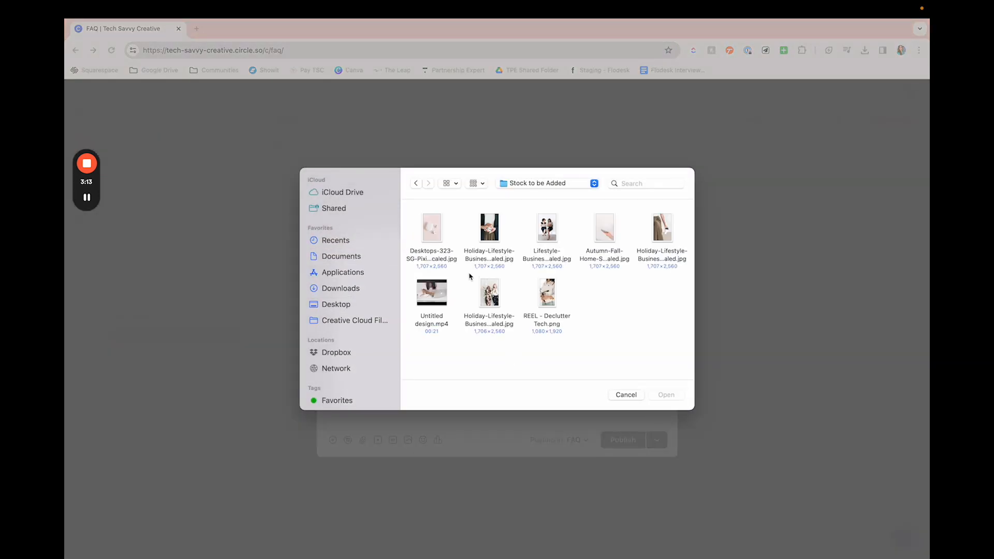
pyautogui.click(438, 239)
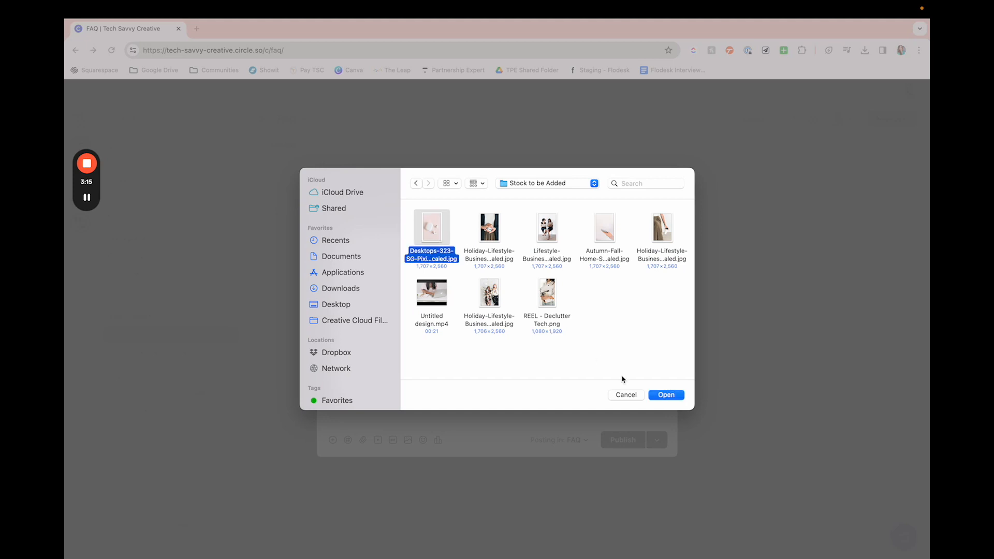
pyautogui.click(659, 396)
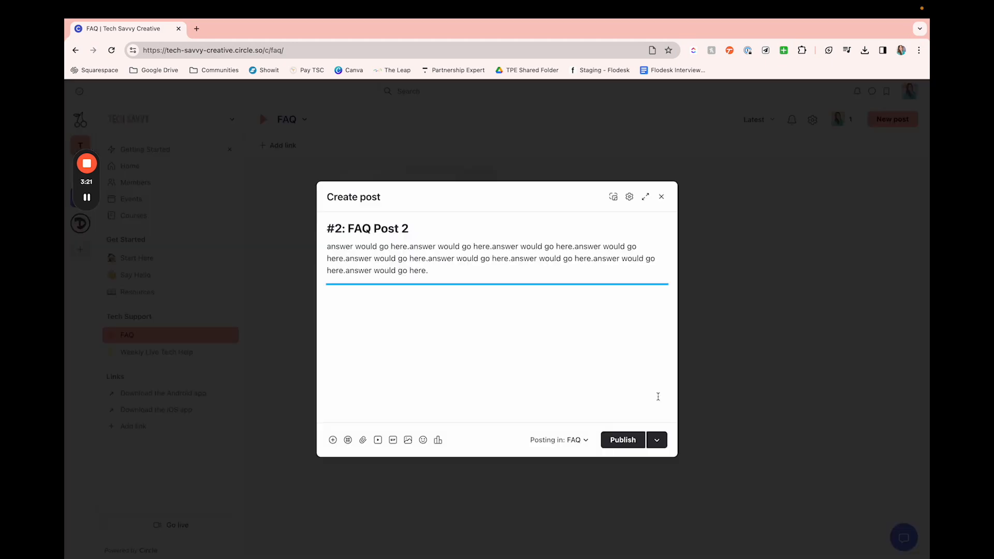
pyautogui.scroll(-5, 478, 343)
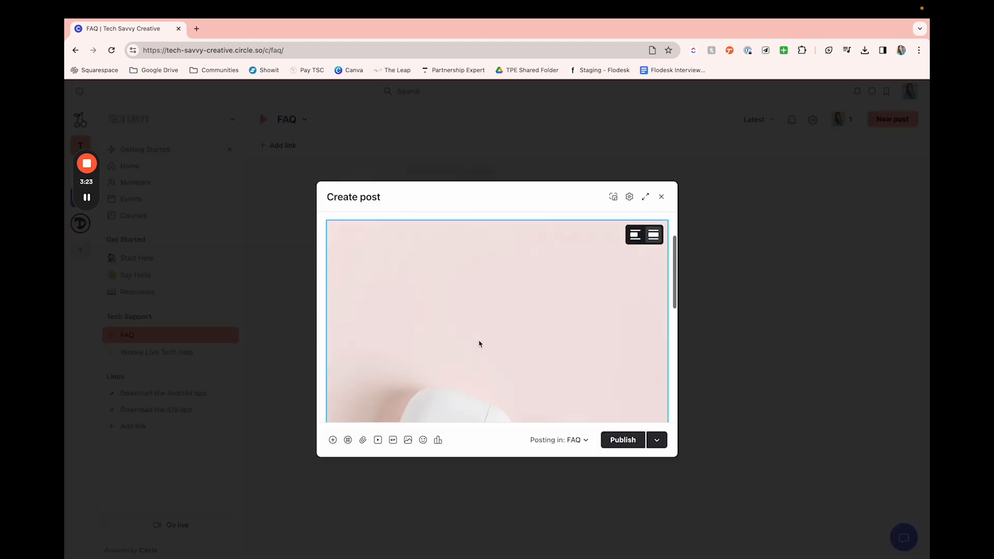
pyautogui.scroll(5, 479, 344)
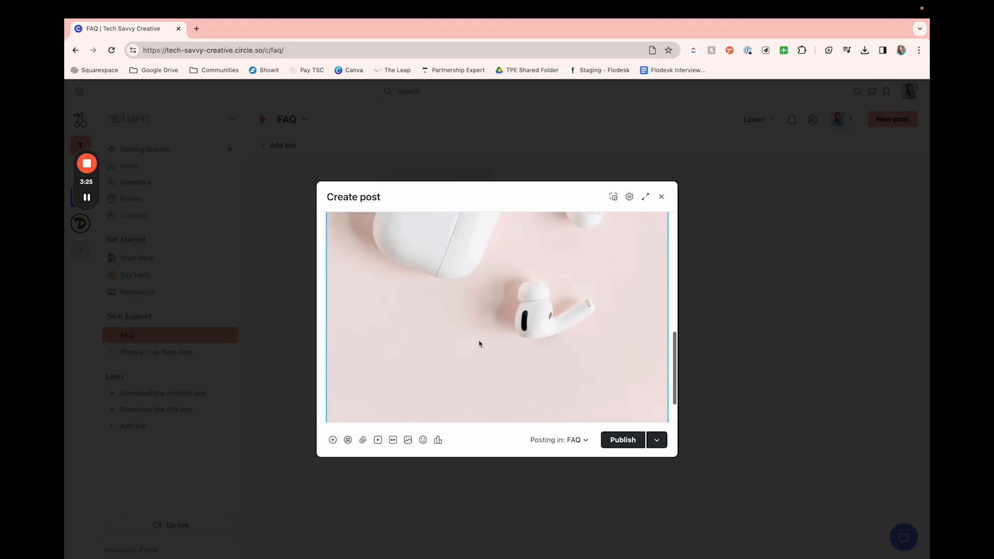
pyautogui.scroll(3, 479, 344)
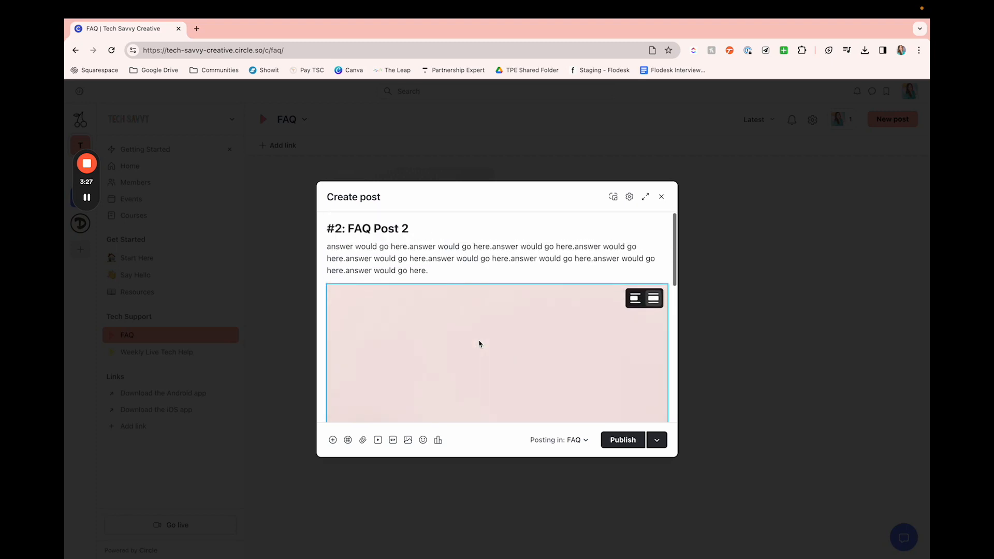
pyautogui.scroll(-3, 484, 294)
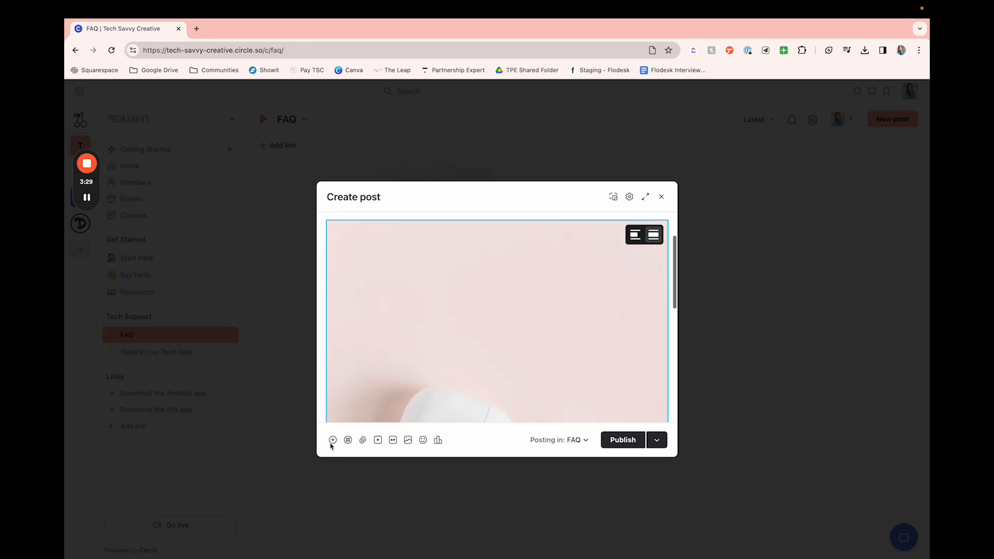
# Step: Look through the post's media, image, emoji and poll insertion options without adding anything
pyautogui.click(378, 441)
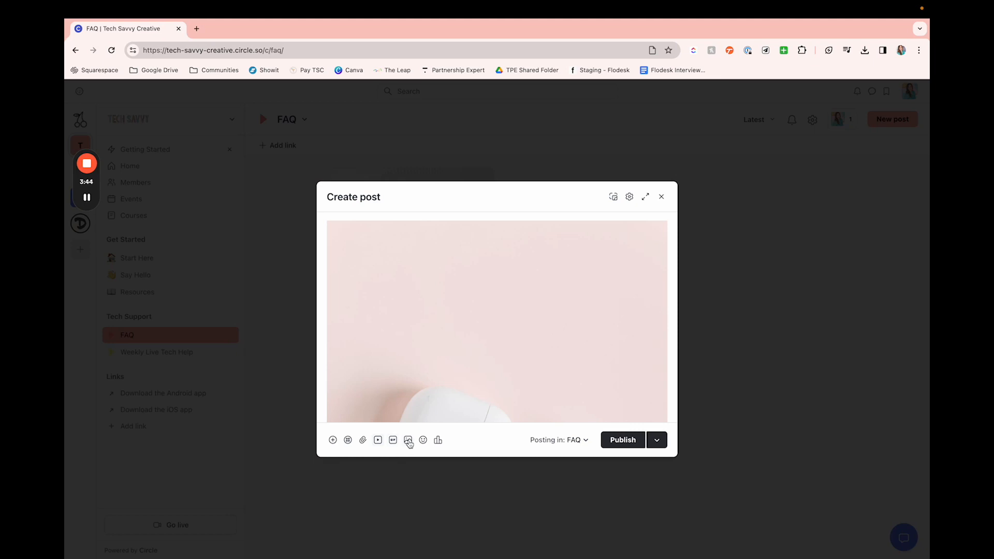
pyautogui.click(408, 441)
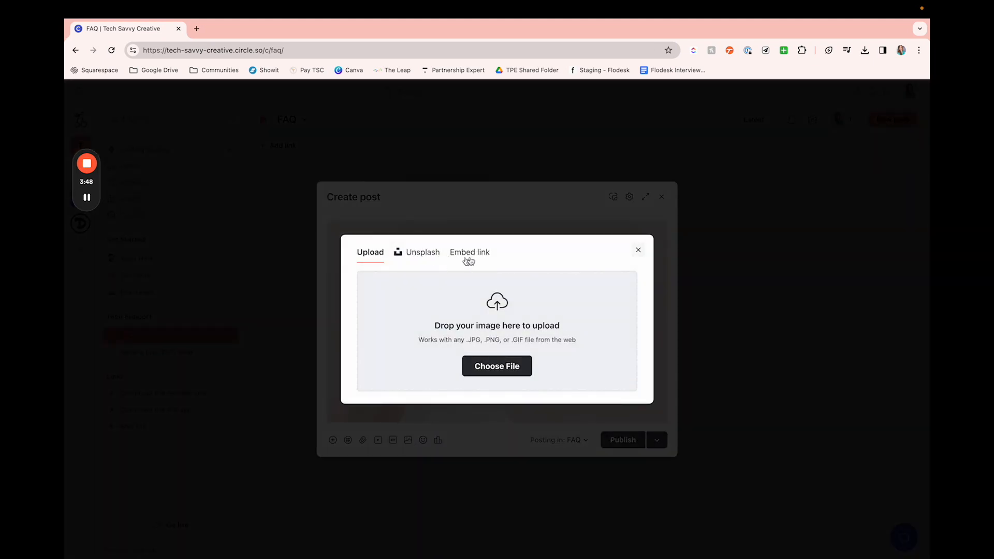
pyautogui.click(639, 250)
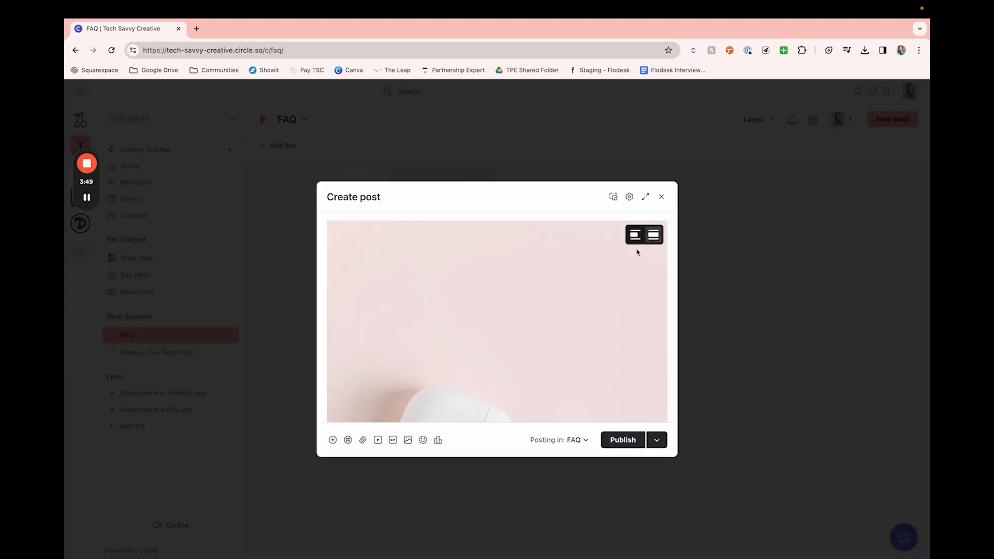
pyautogui.click(424, 440)
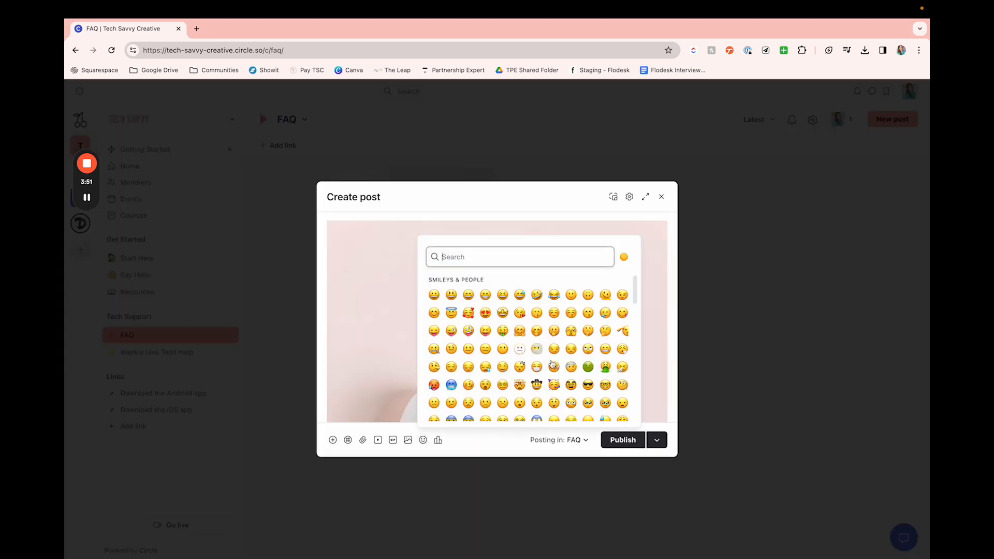
pyautogui.click(437, 441)
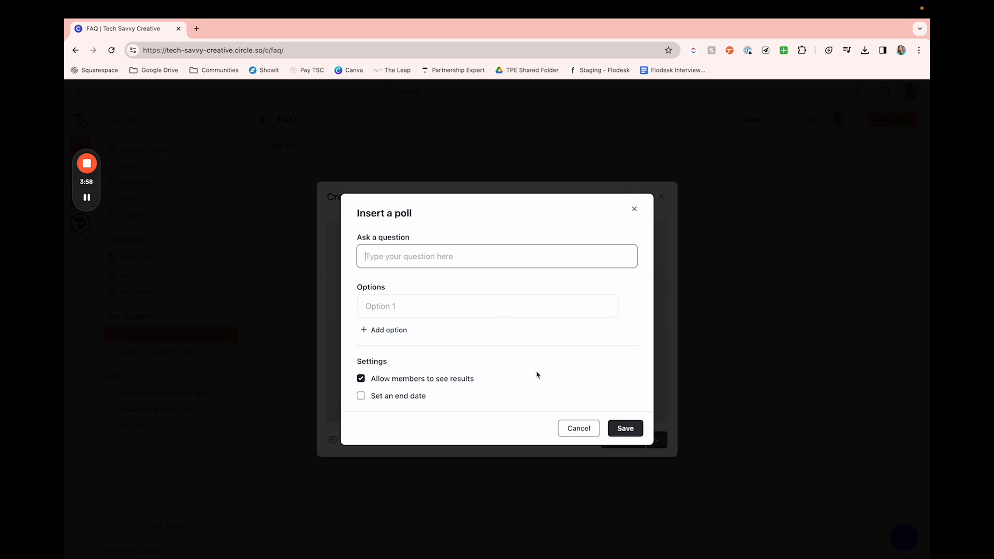
pyautogui.click(579, 428)
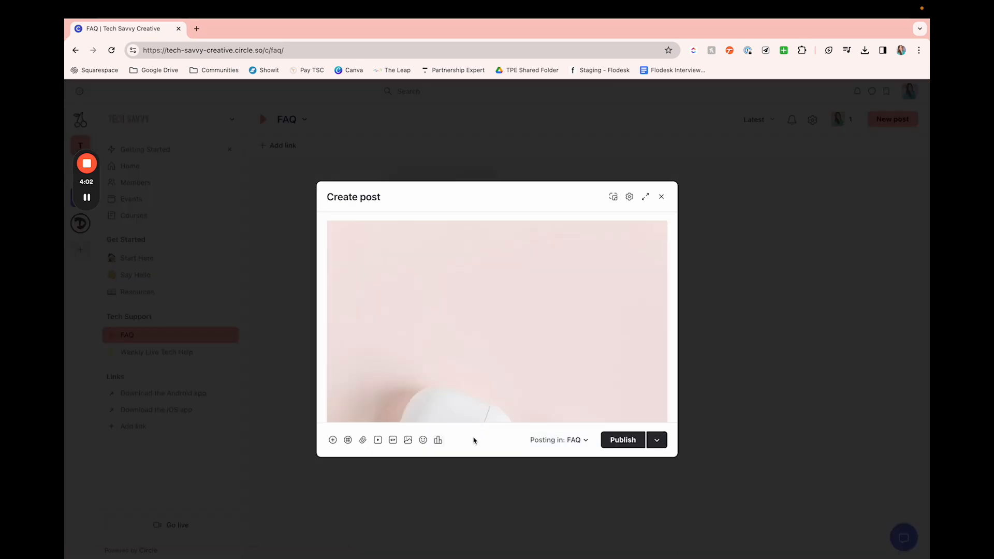
# Step: Publish the "#2: FAQ Post 2" post and return to the FAQ space
pyautogui.click(621, 440)
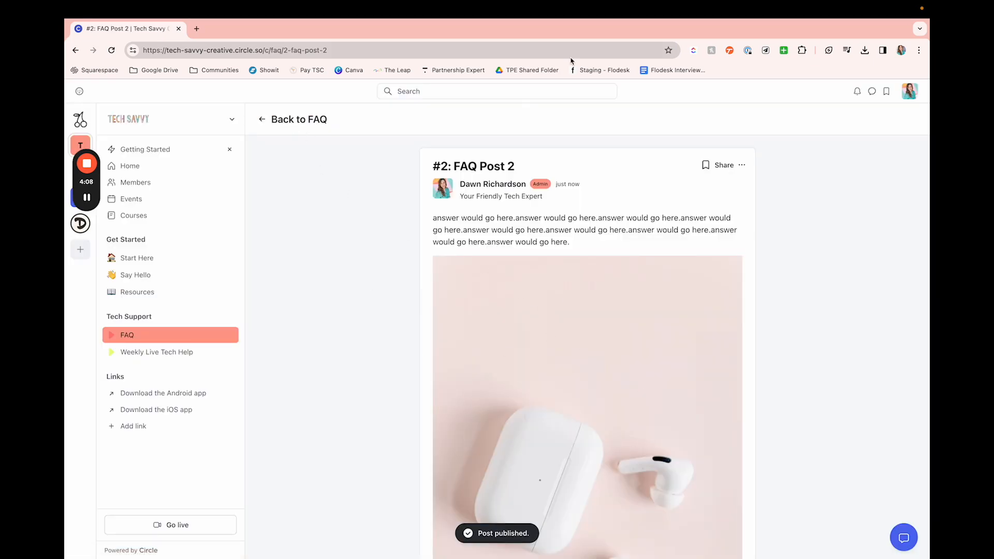
pyautogui.click(296, 120)
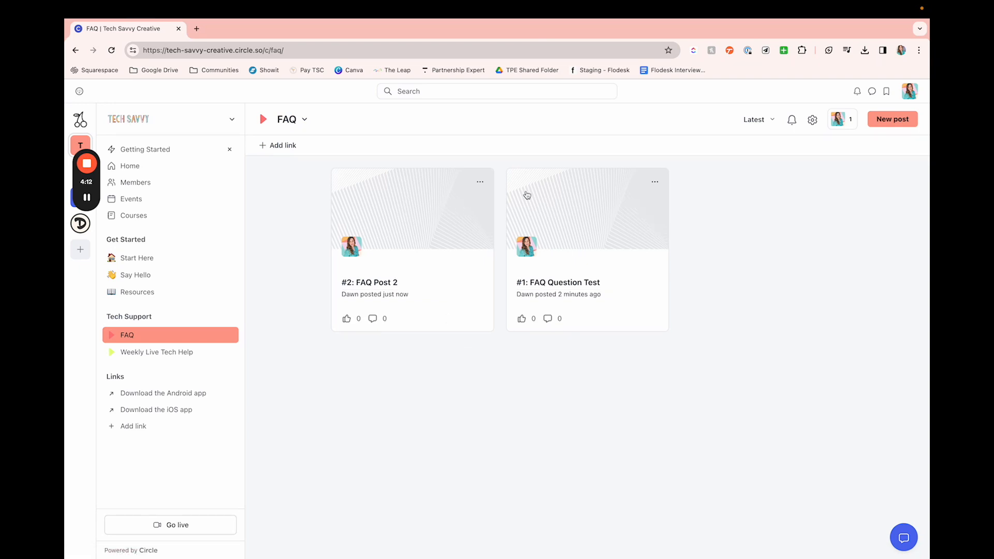
# Step: Edit "#2: FAQ Post 2" and choose the first Holiday-Lifestyle photo in the "Stock to be Added" folder as its cover image
pyautogui.click(477, 182)
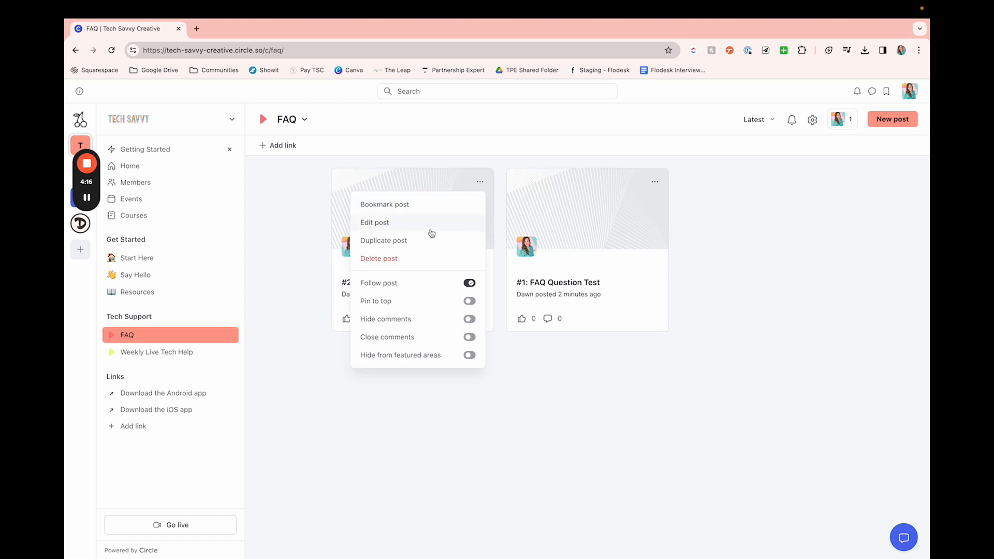
pyautogui.click(417, 223)
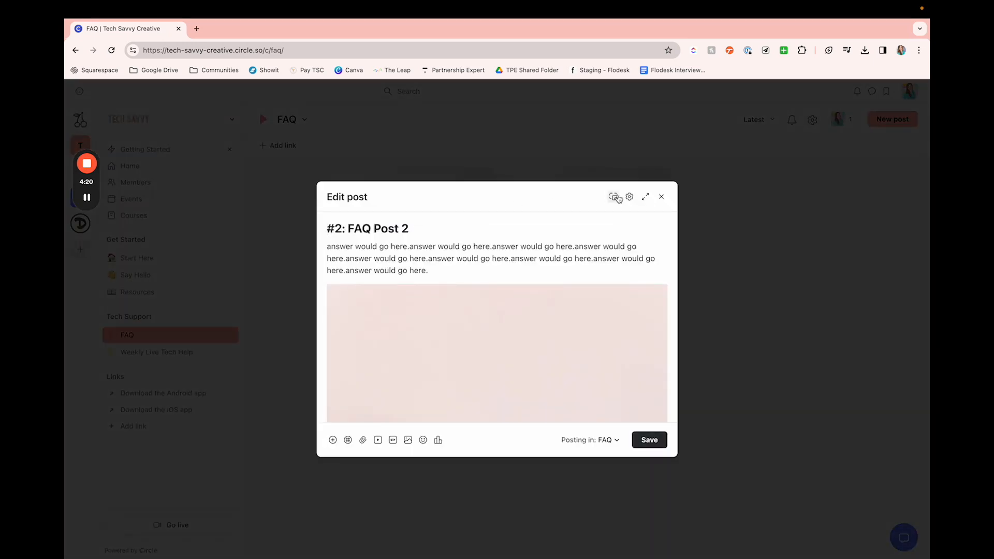
pyautogui.click(614, 197)
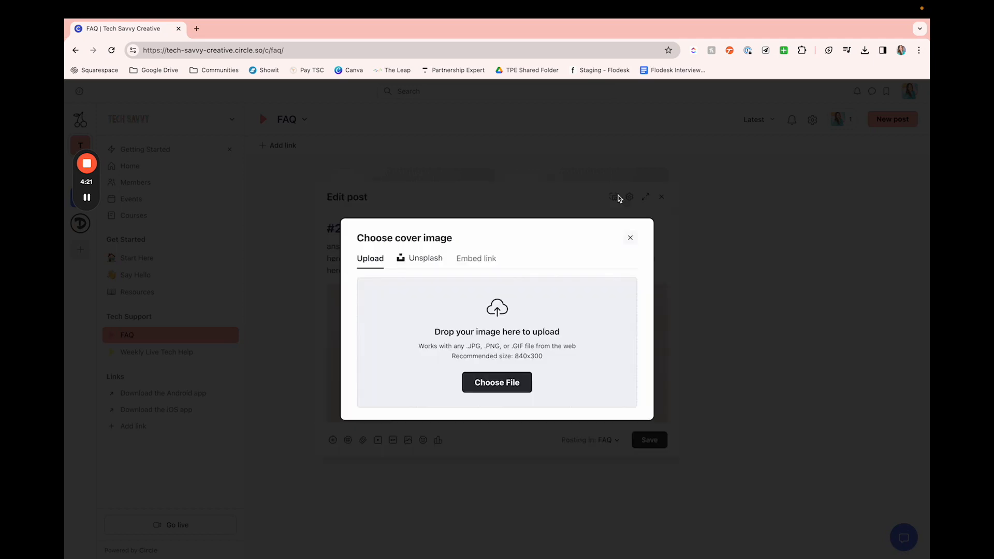
pyautogui.click(512, 386)
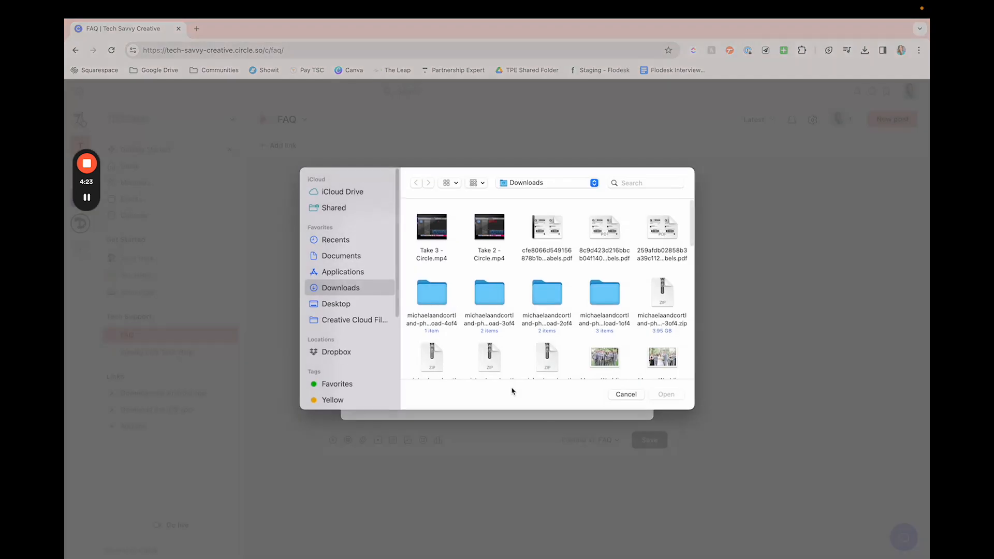
pyautogui.click(344, 305)
pyautogui.doubleClick(440, 293)
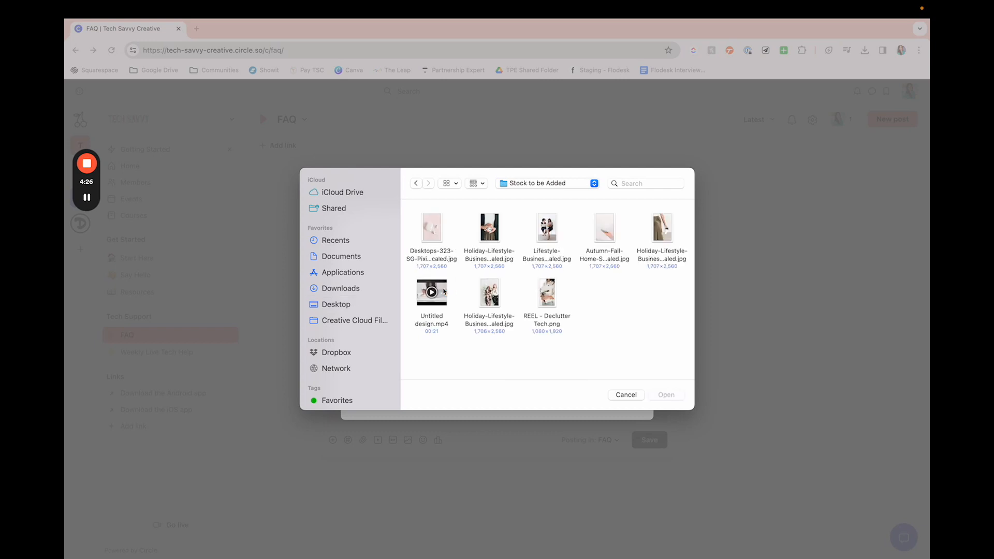
pyautogui.click(498, 227)
pyautogui.click(666, 395)
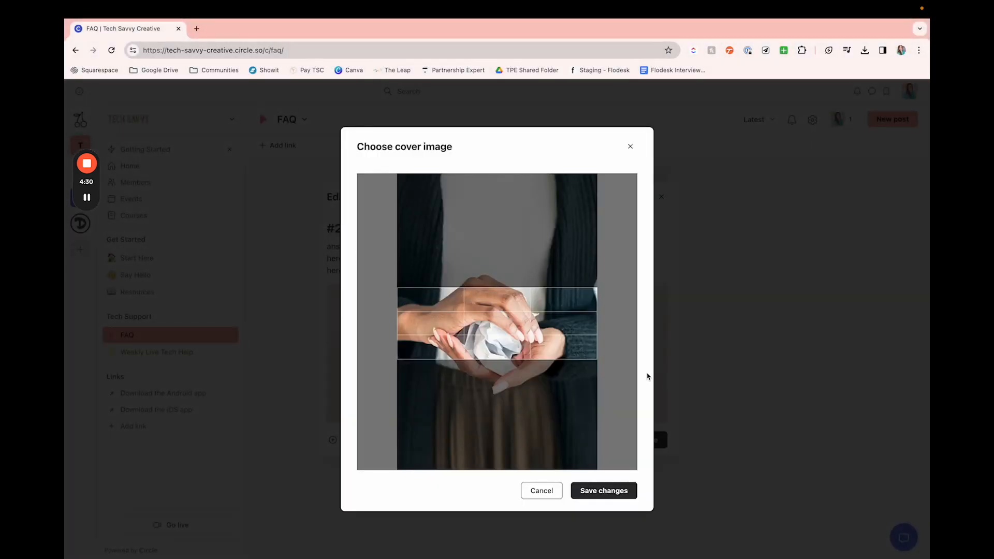
# Step: Adjust the cover image's crop around the hands, save the cover and the post, and return to the FAQ space
pyautogui.moveTo(497, 309)
pyautogui.mouseDown()
pyautogui.moveTo(498, 279)
pyautogui.moveTo(497, 320)
pyautogui.mouseUp()
pyautogui.click(615, 490)
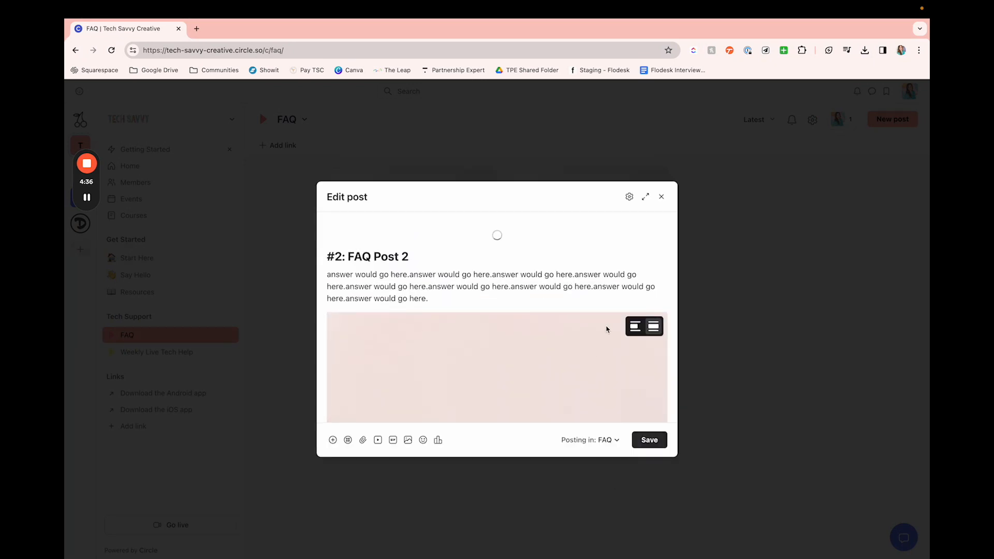
pyautogui.click(650, 440)
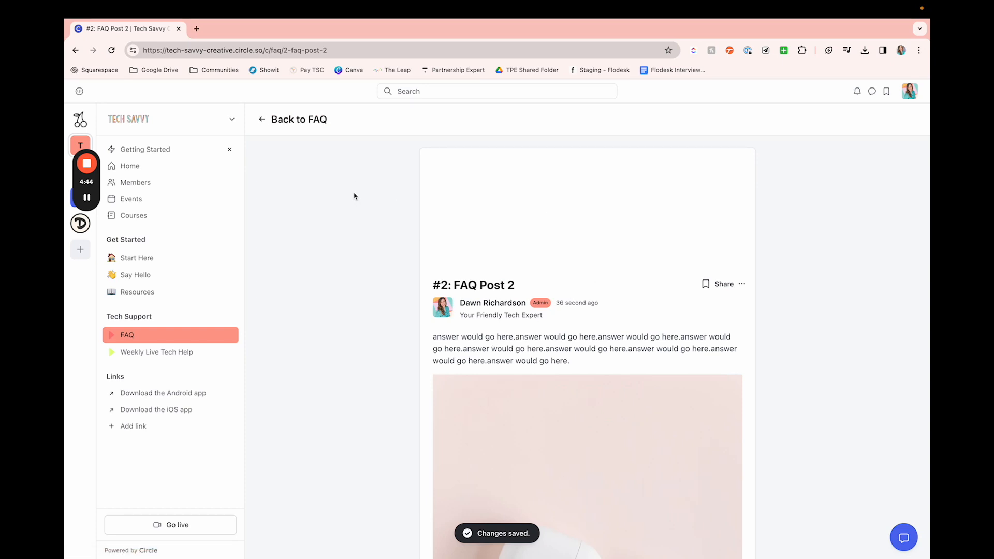
pyautogui.click(279, 122)
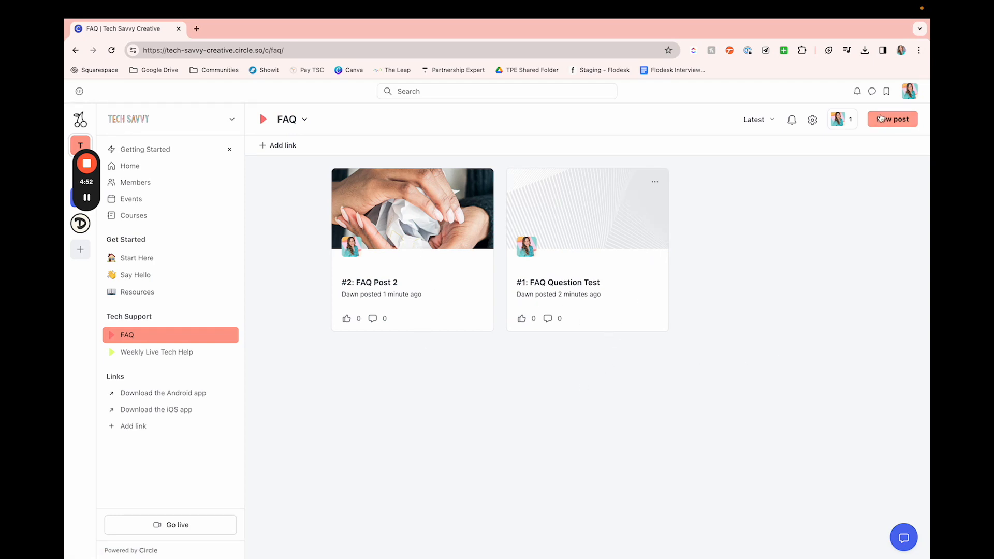
# Step: Change the FAQ space's layout to List and save its settings
pyautogui.click(813, 124)
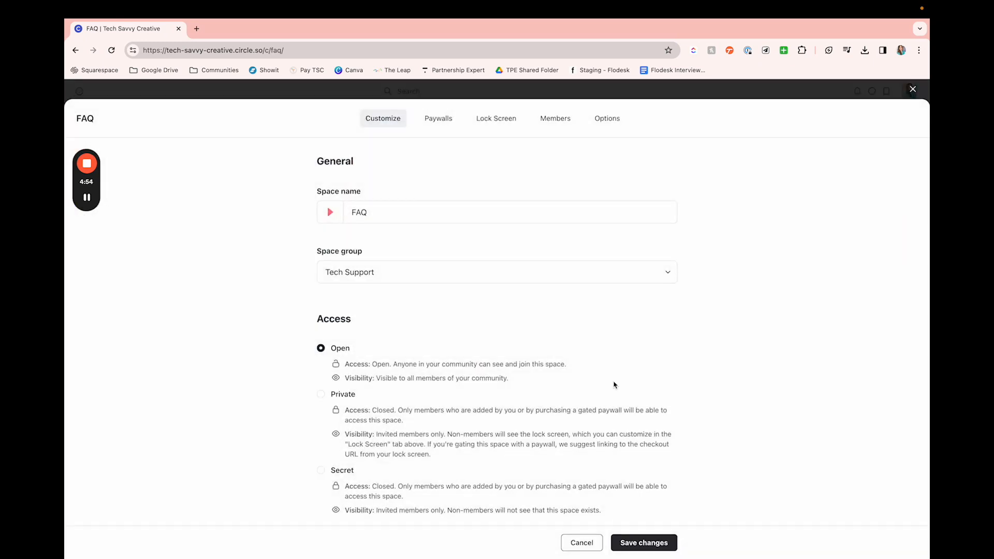
pyautogui.scroll(-5, 614, 382)
pyautogui.click(522, 365)
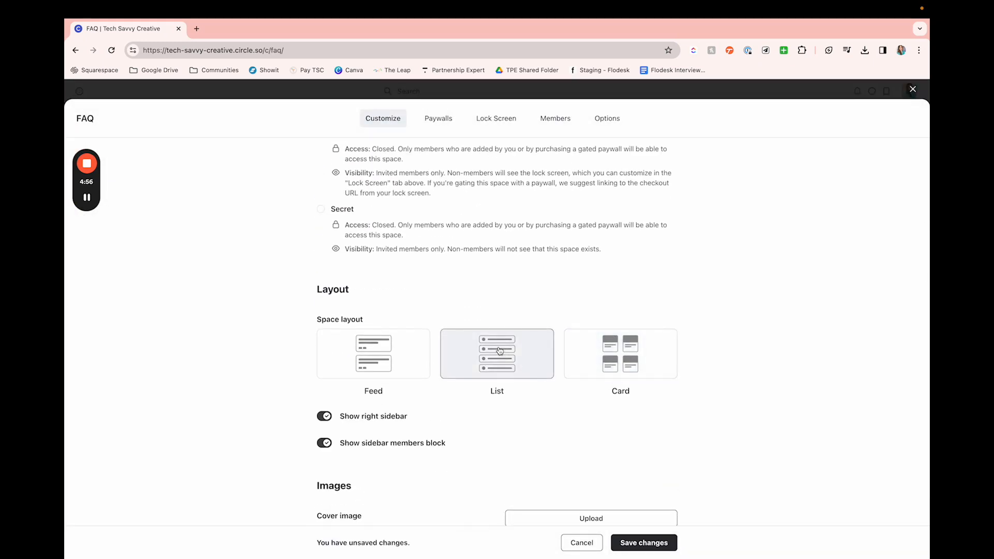
pyautogui.click(636, 544)
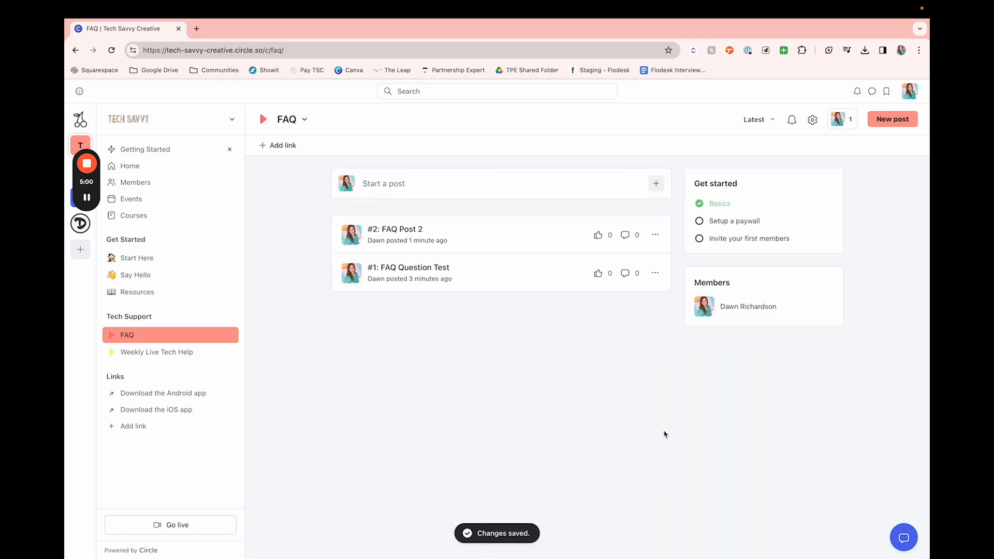
pyautogui.moveTo(377, 269); pyautogui.dragTo(381, 237)
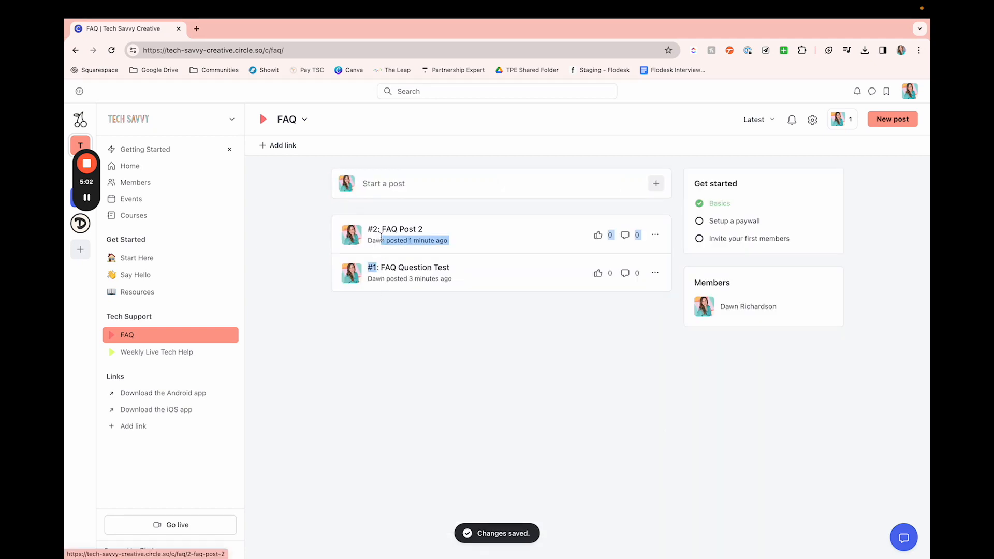
pyautogui.click(429, 367)
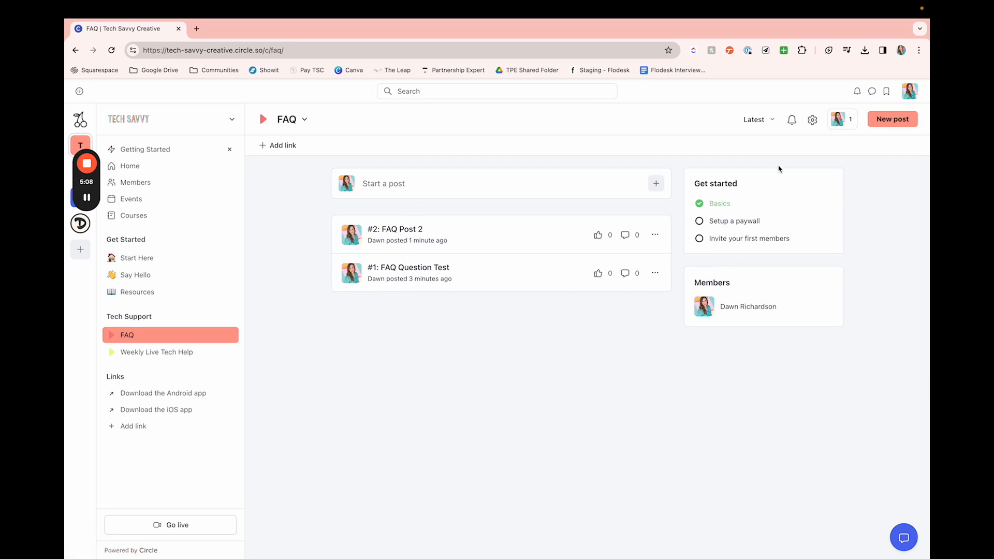
# Step: Examine the FAQ space's general, access, layout and image settings, along with its paywalls and lock screen pages
pyautogui.click(813, 124)
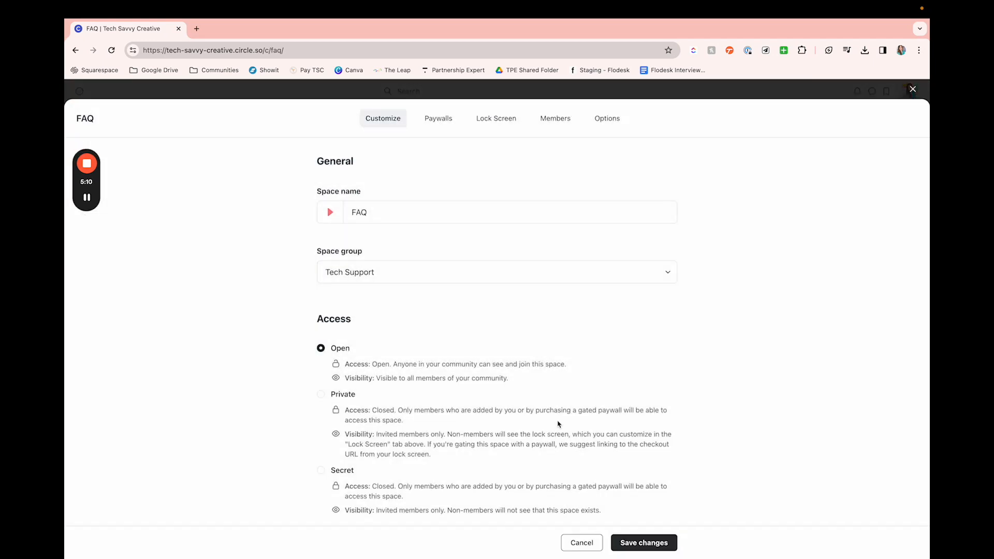
pyautogui.scroll(-6, 555, 412)
pyautogui.scroll(-2, 558, 425)
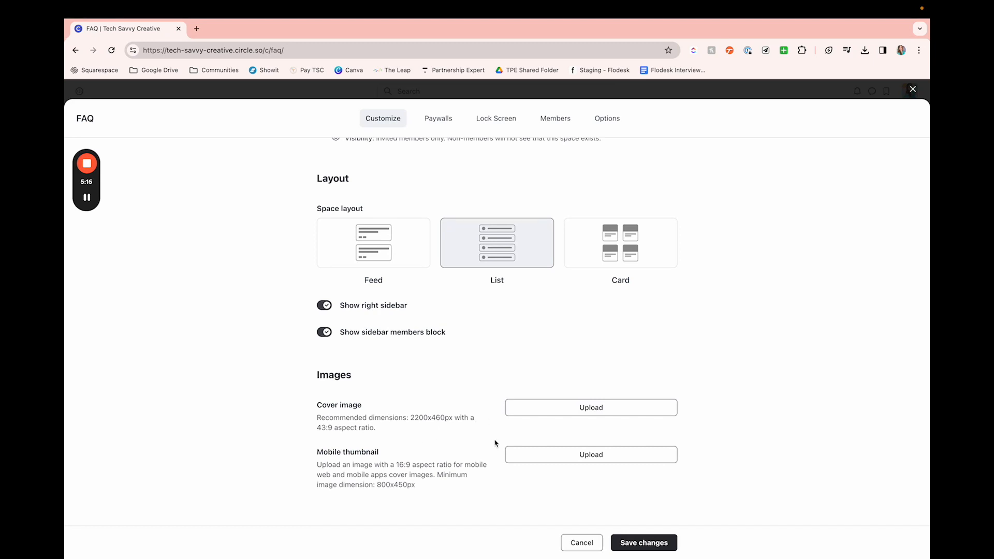
pyautogui.scroll(10, 551, 466)
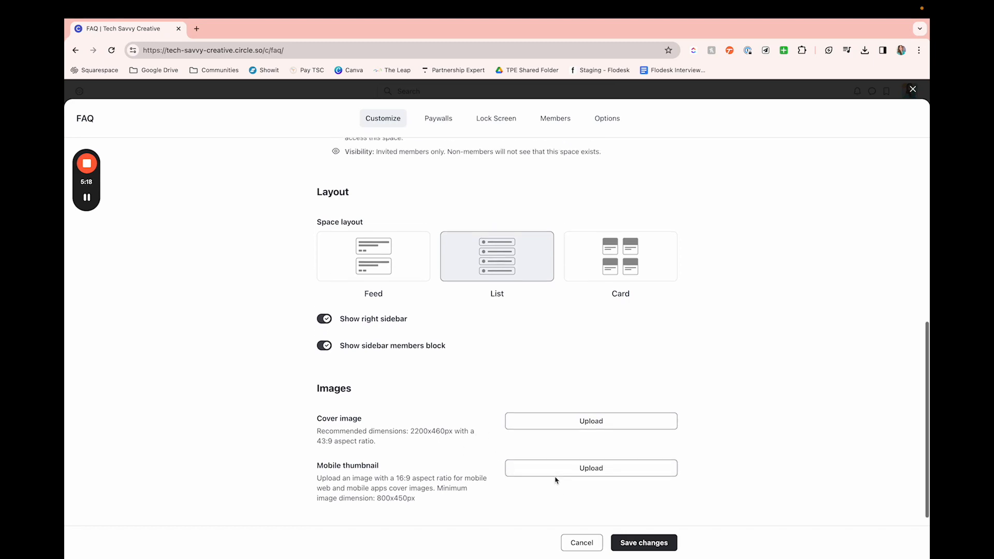
pyautogui.click(438, 118)
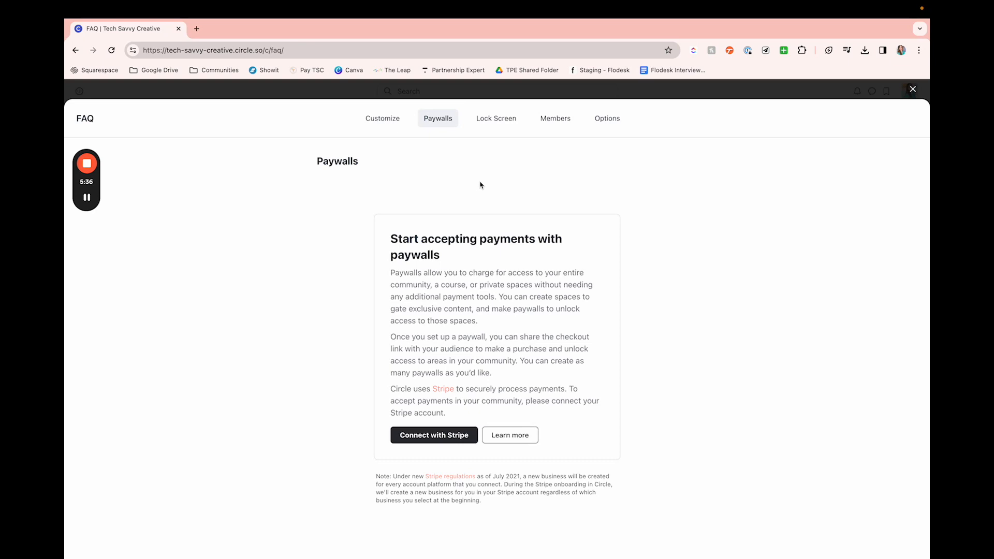
pyautogui.click(485, 120)
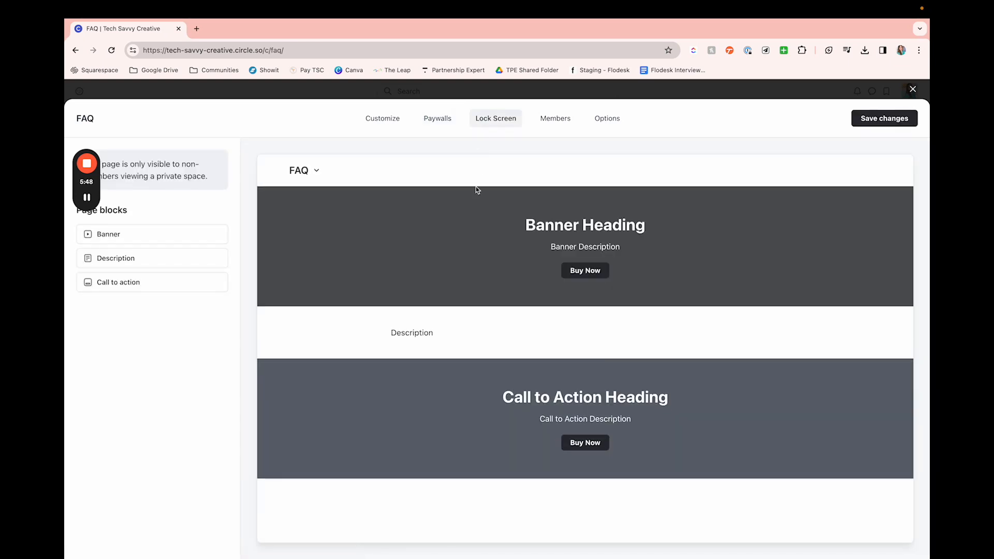
pyautogui.scroll(-1, 478, 238)
pyautogui.scroll(1, 478, 238)
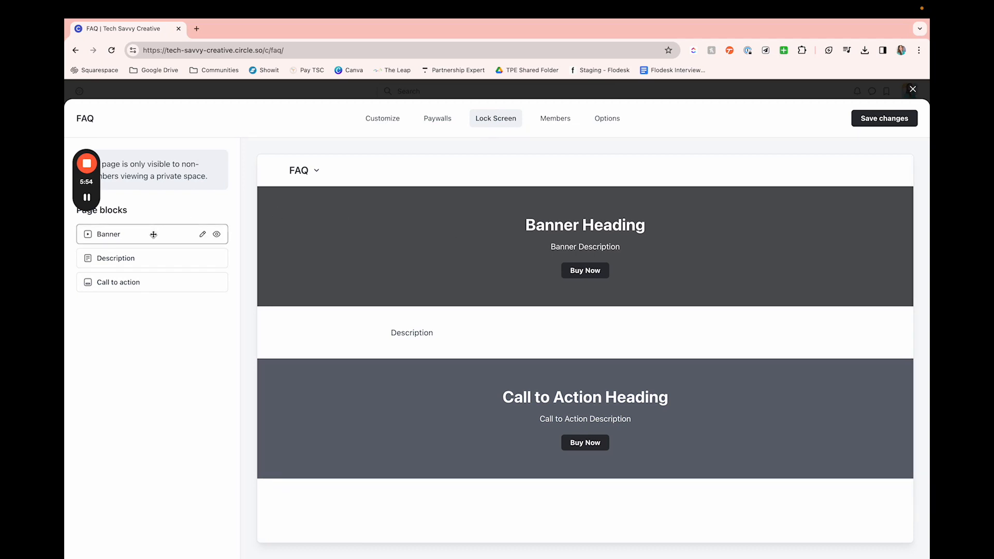
# Step: Edit the design of the FAQ lock screen's banner and change its overlay color to blue #245DCE
pyautogui.click(203, 234)
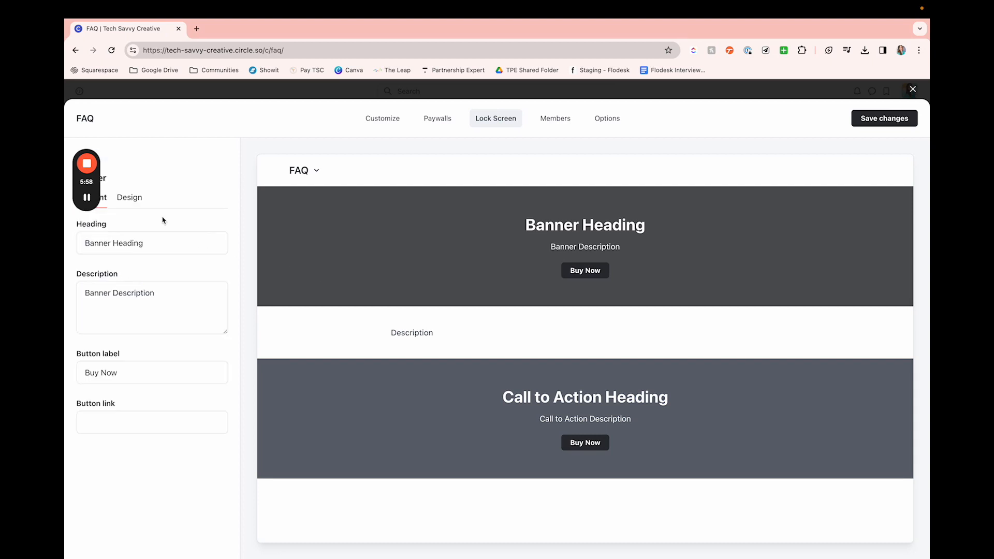
pyautogui.click(139, 201)
pyautogui.click(91, 313)
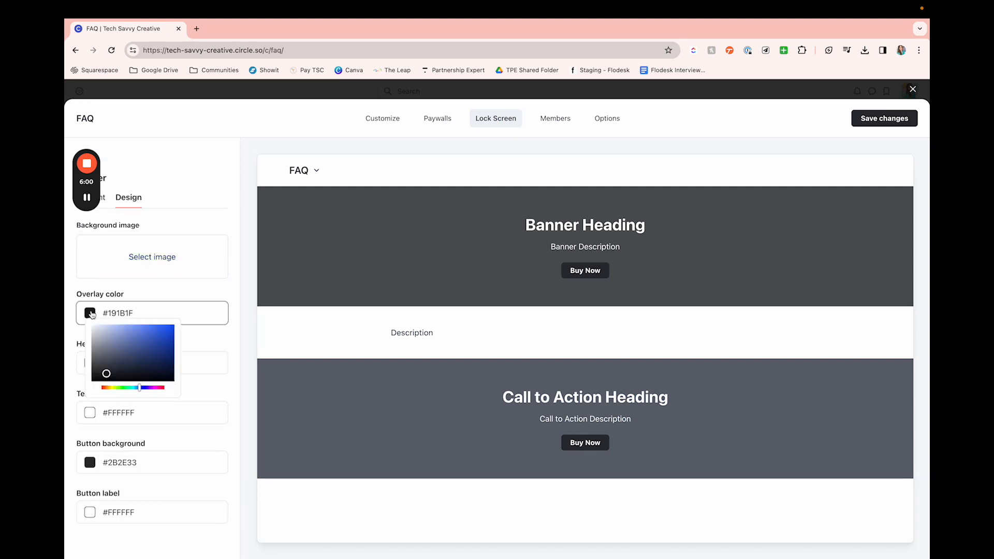
pyautogui.moveTo(124, 356); pyautogui.dragTo(160, 336)
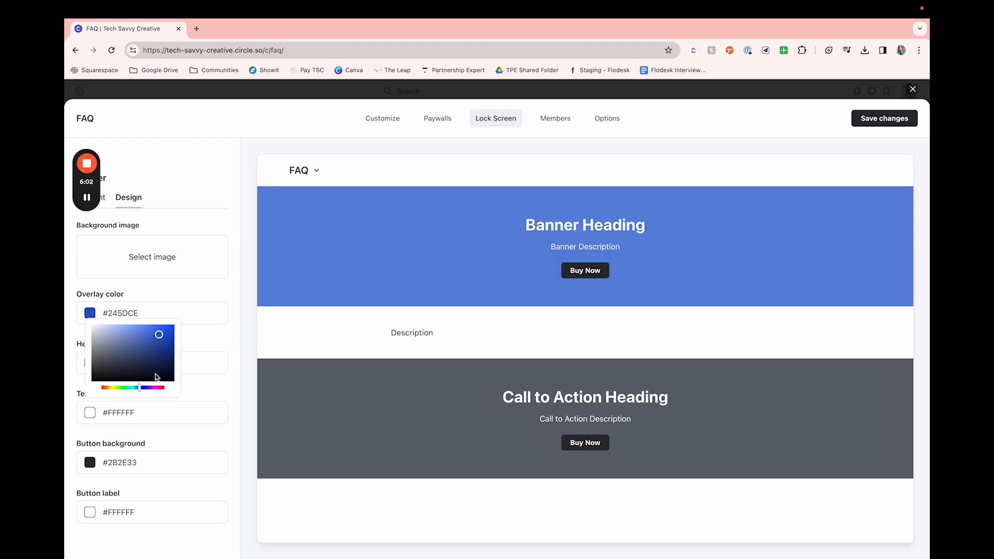
pyautogui.click(216, 366)
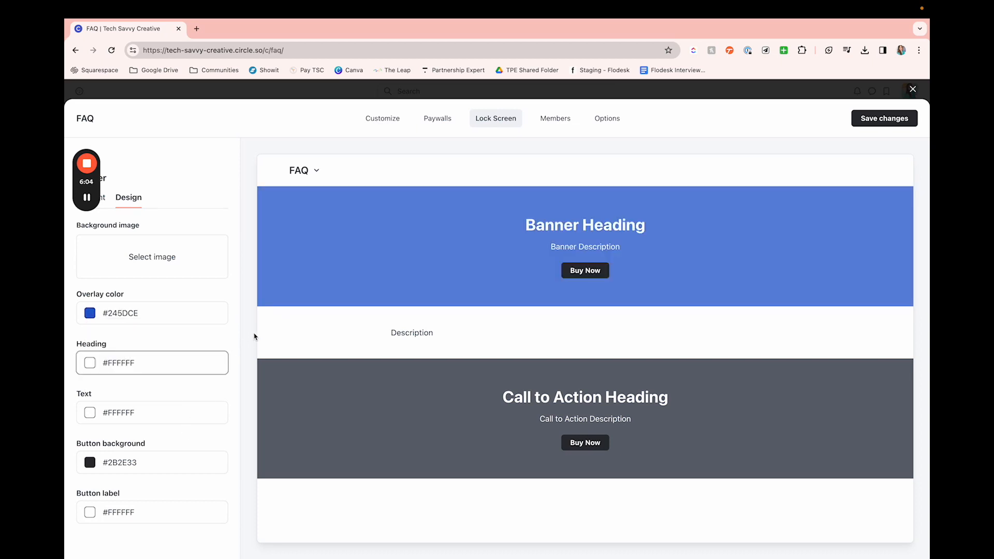
pyautogui.click(351, 388)
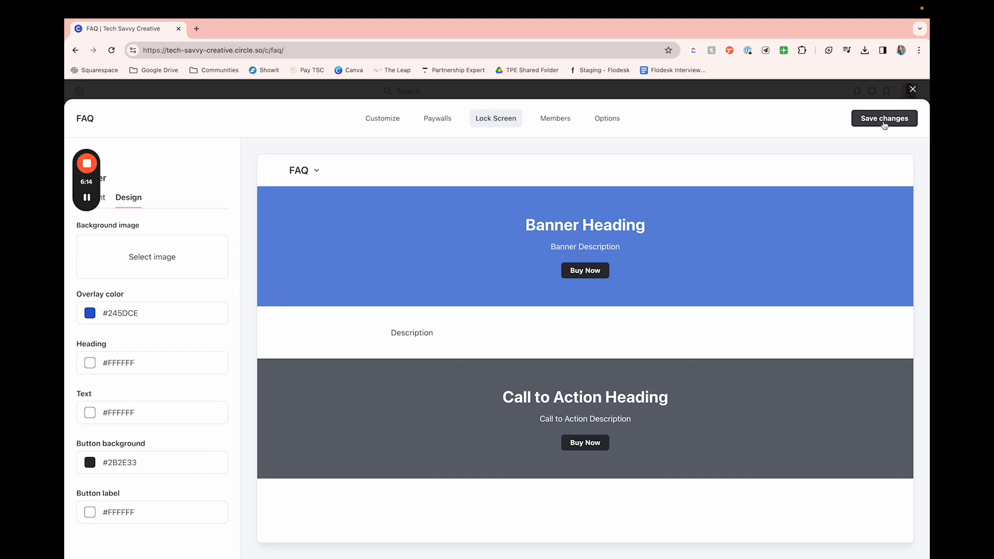
# Step: Examine the FAQ space's member list and its notification, permission, label and sort options
pyautogui.click(547, 128)
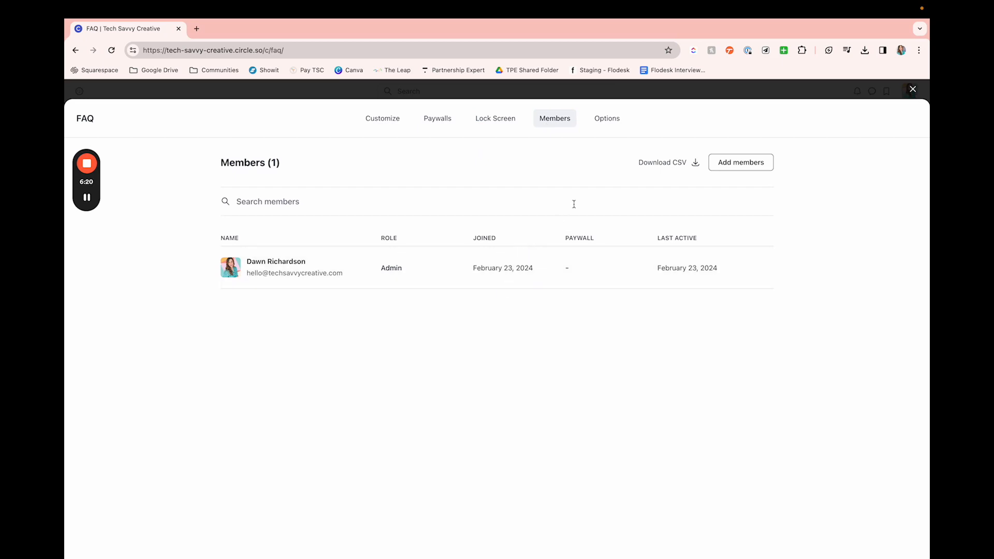
pyautogui.click(608, 116)
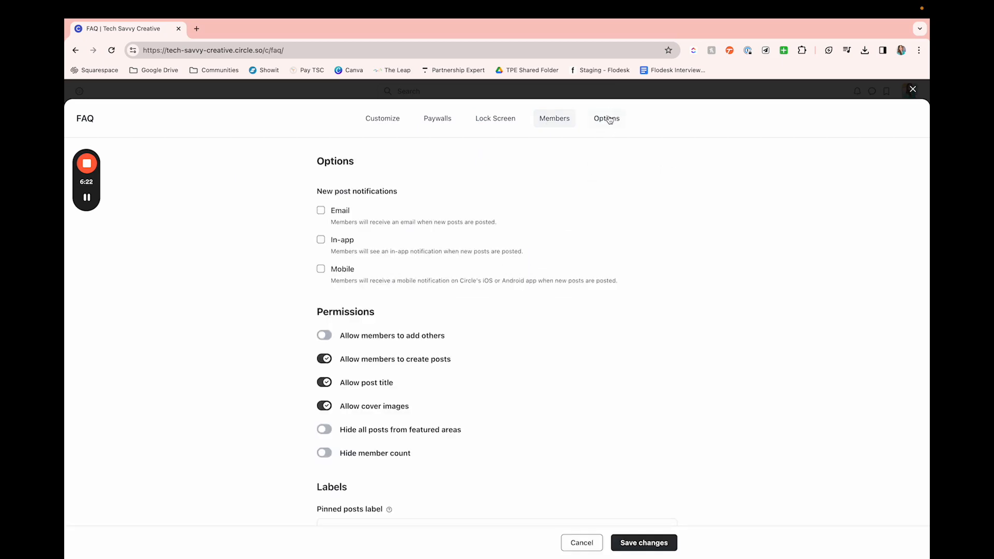
pyautogui.scroll(-1, 543, 260)
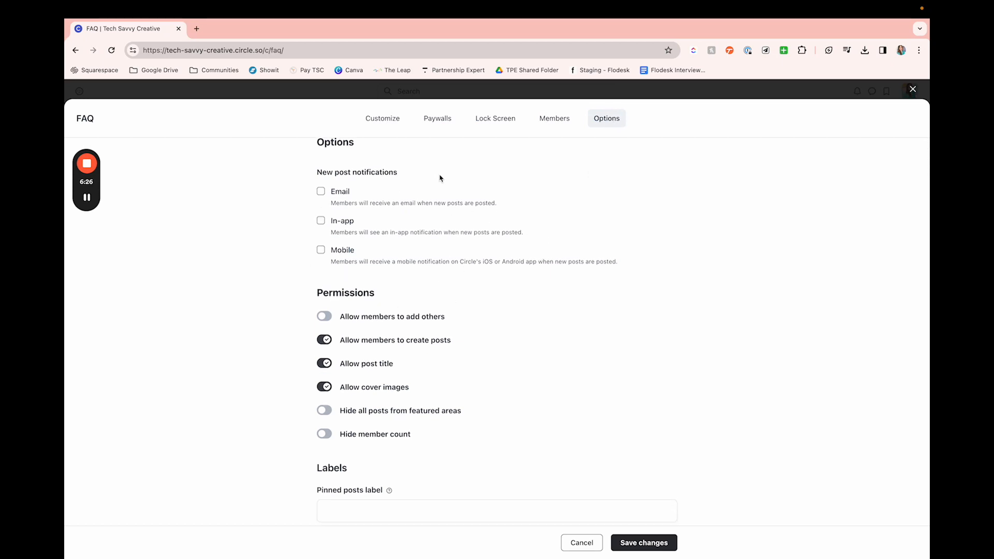
pyautogui.scroll(-1, 435, 259)
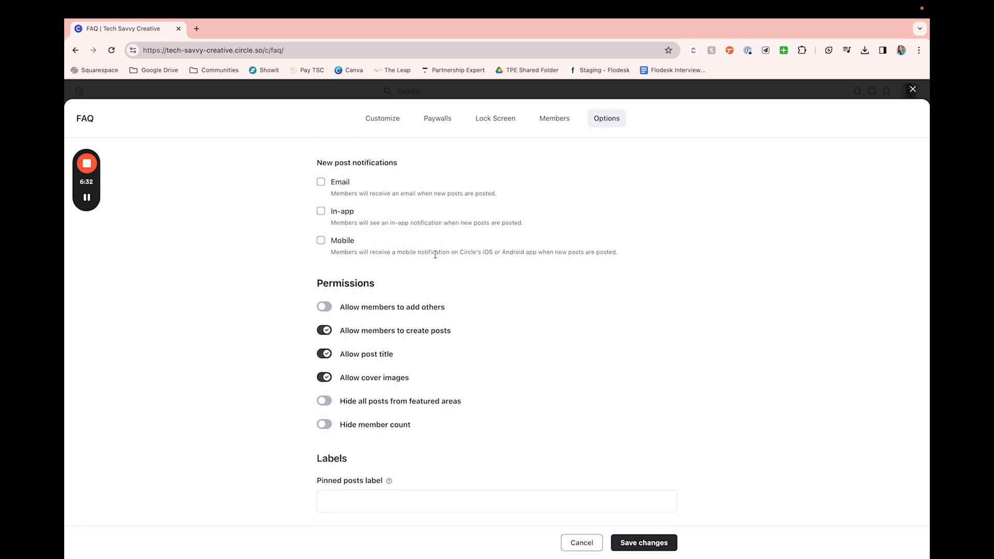
pyautogui.scroll(-2, 435, 255)
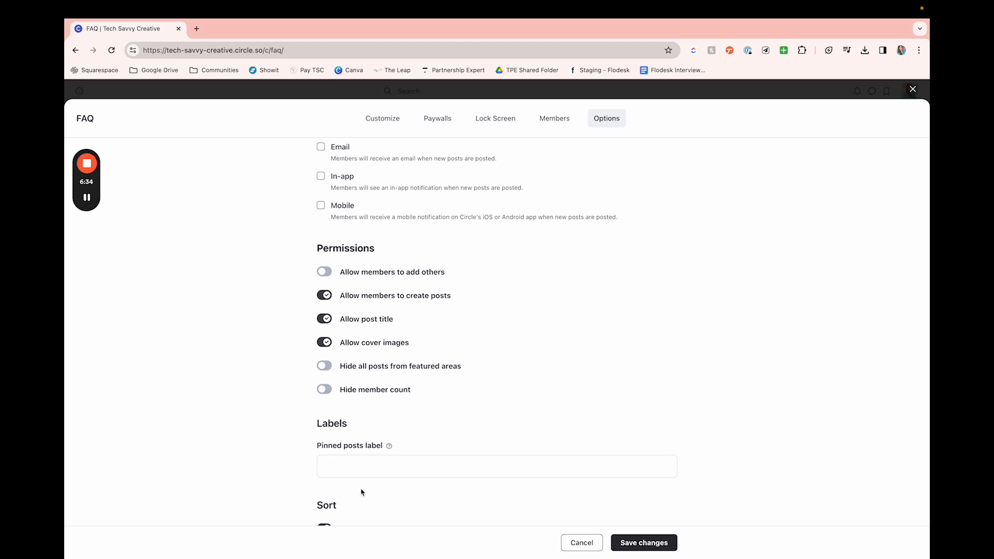
pyautogui.scroll(-2, 430, 257)
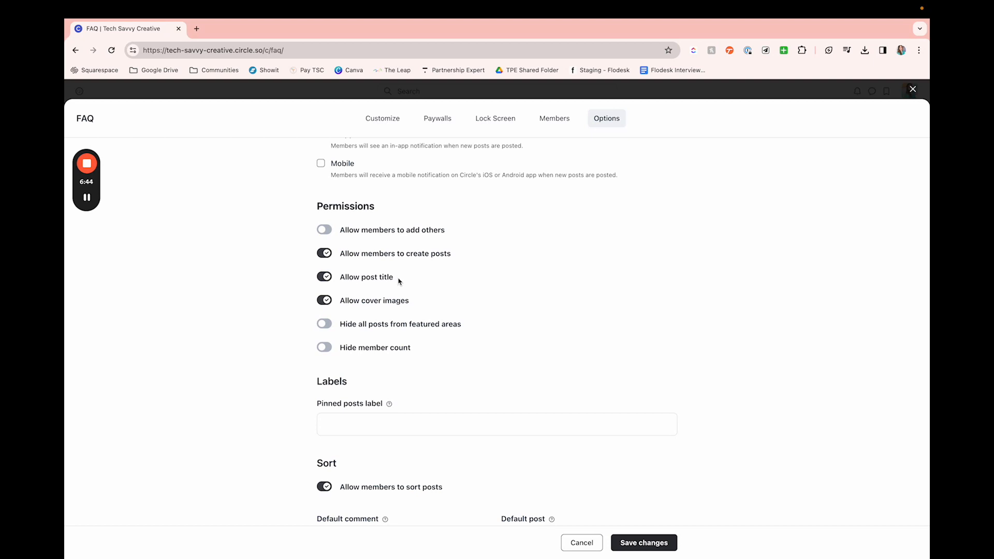
pyautogui.scroll(-1, 399, 279)
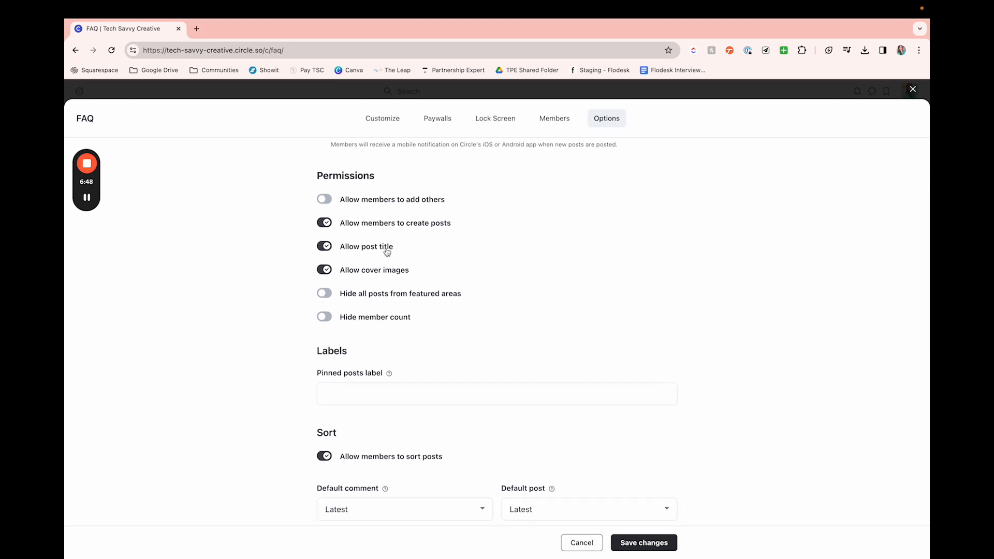
pyautogui.scroll(-3, 422, 328)
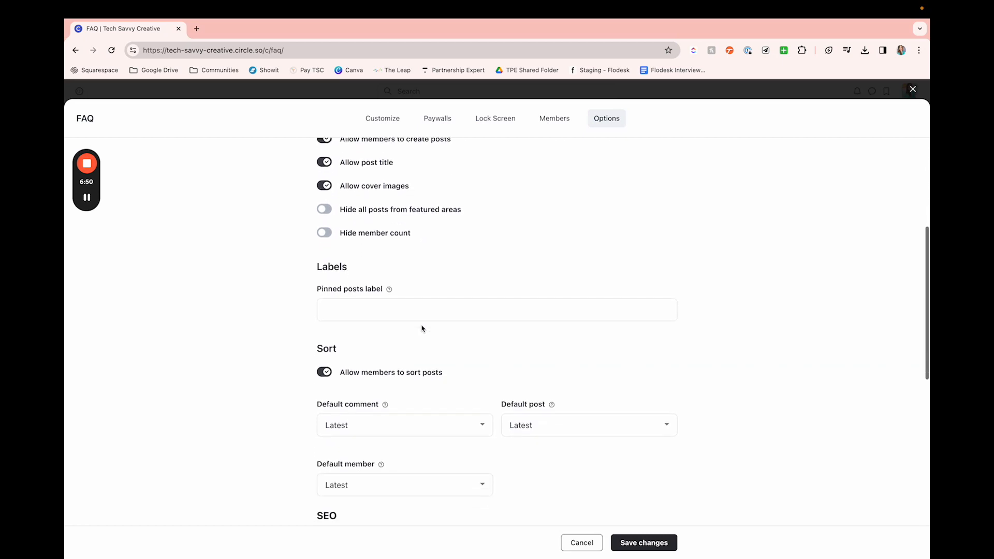
pyautogui.scroll(-3, 422, 328)
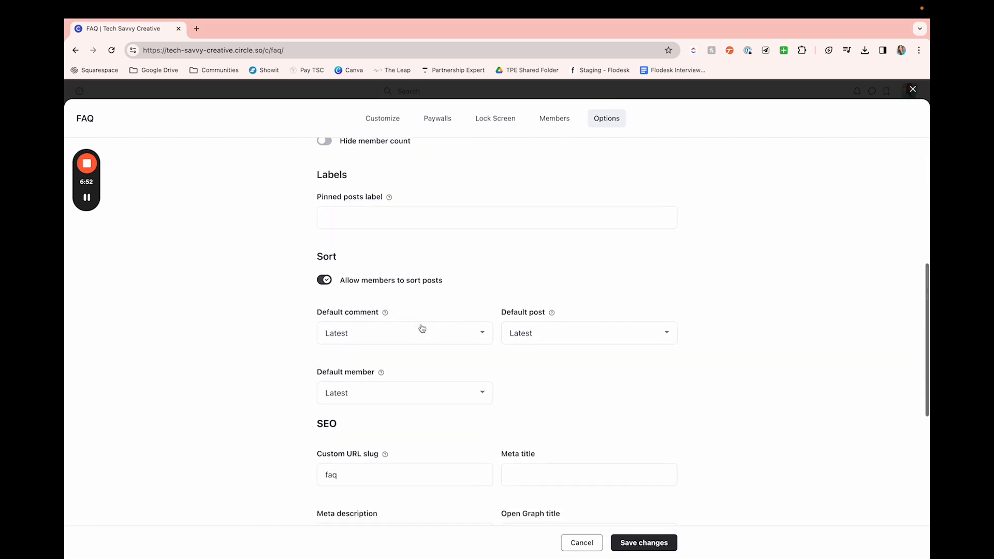
pyautogui.scroll(-2, 422, 328)
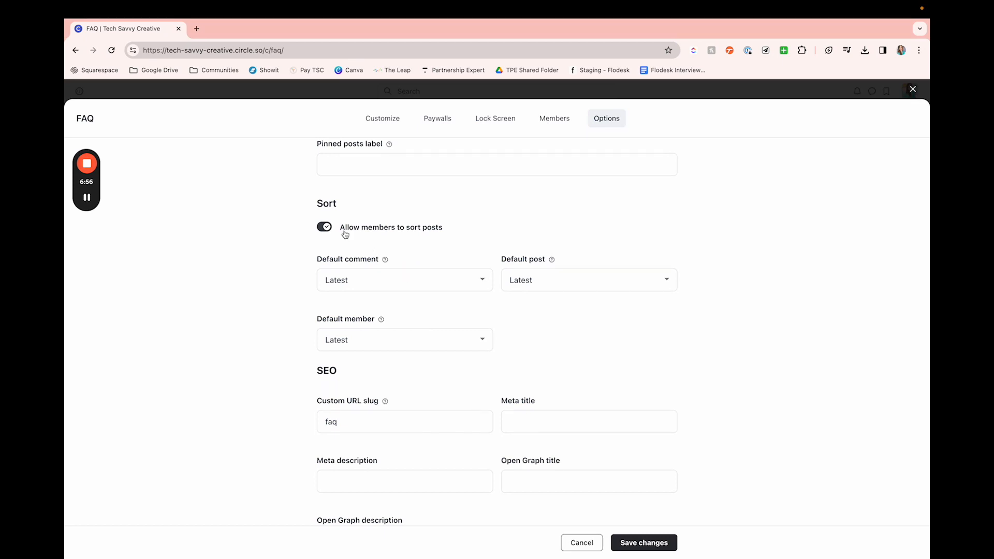
# Step: Set the FAQ space's default post sort order to Oldest
pyautogui.click(503, 285)
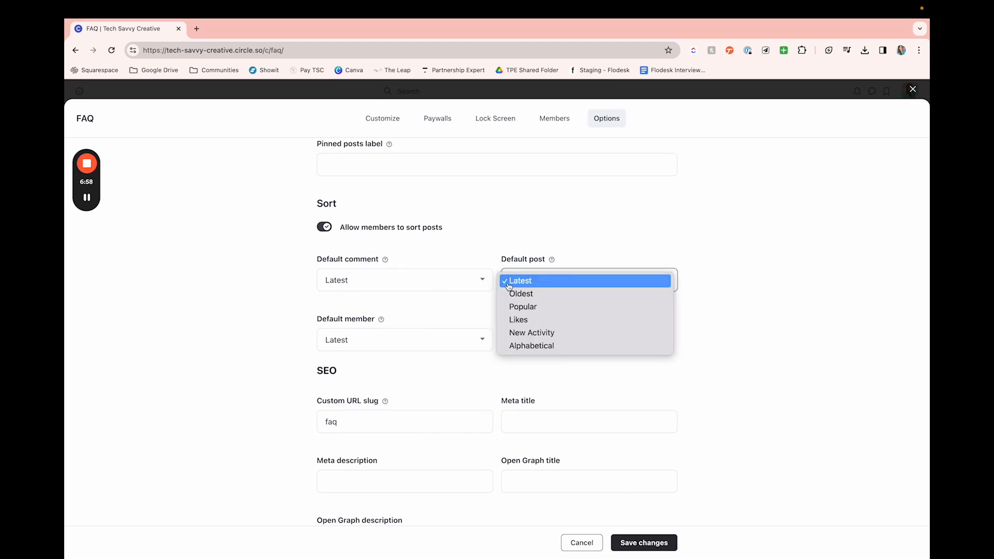
pyautogui.click(544, 300)
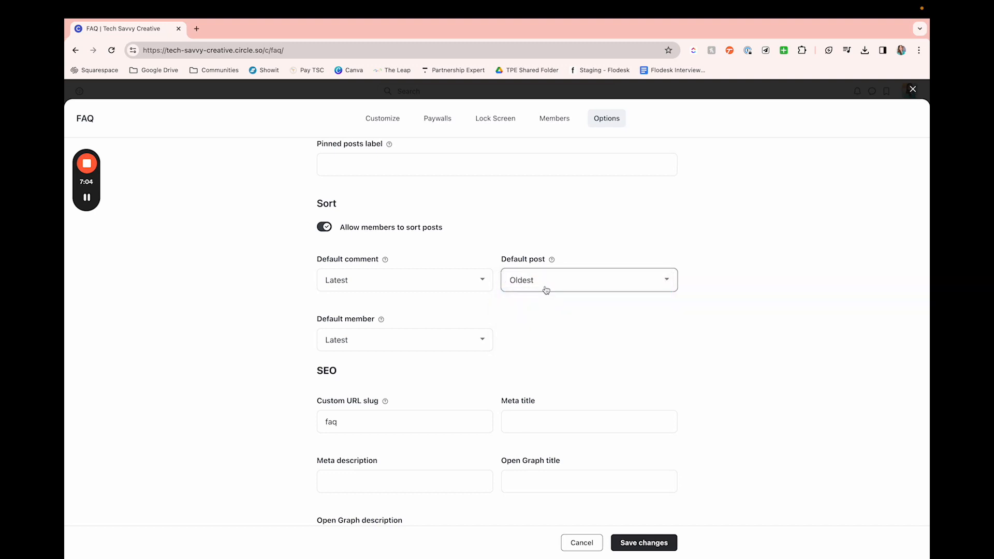
pyautogui.click(546, 290)
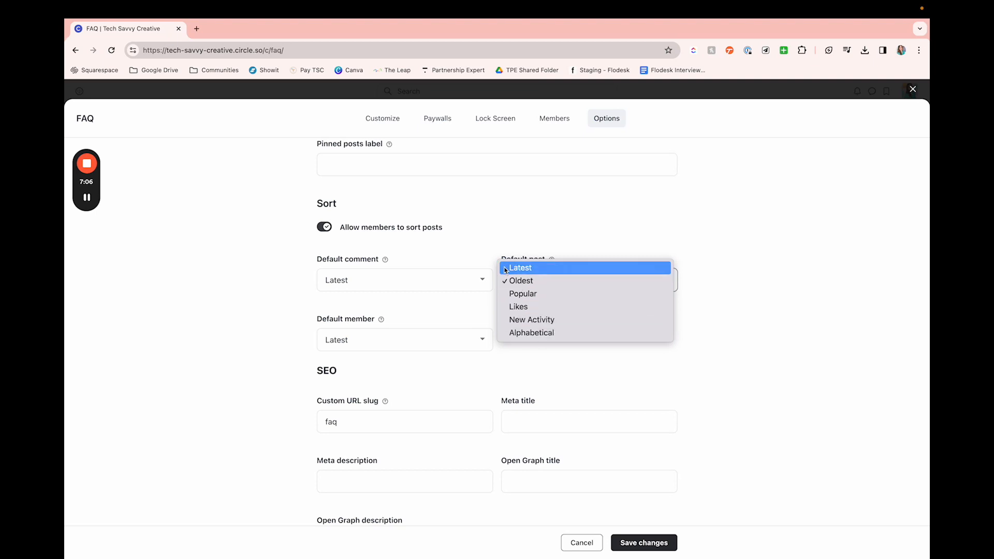
pyautogui.click(482, 237)
# Step: Examine the FAQ space's SEO and Open Graph options, and close the space settings without saving
pyautogui.scroll(-2, 443, 310)
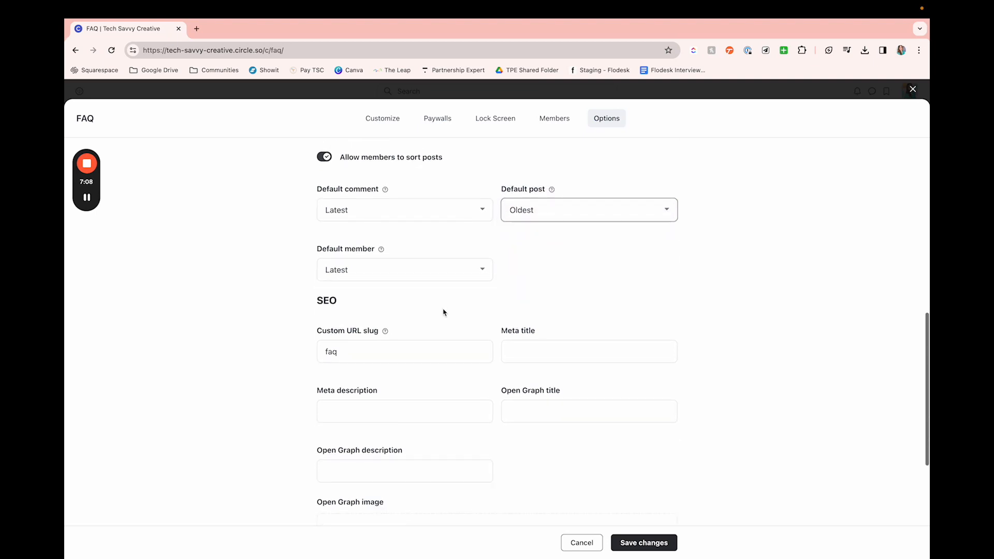
pyautogui.scroll(-3, 444, 312)
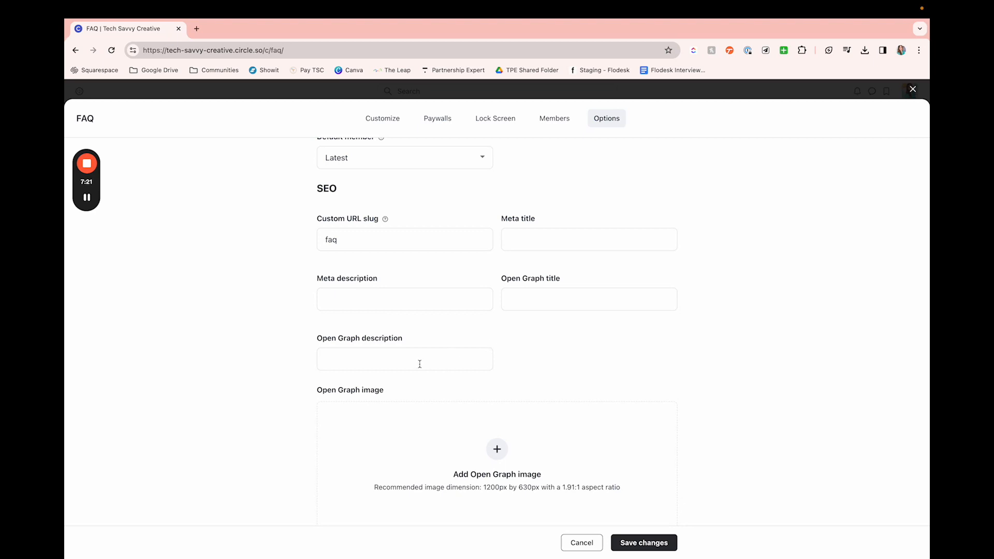
pyautogui.scroll(-1, 420, 364)
pyautogui.scroll(8, 420, 366)
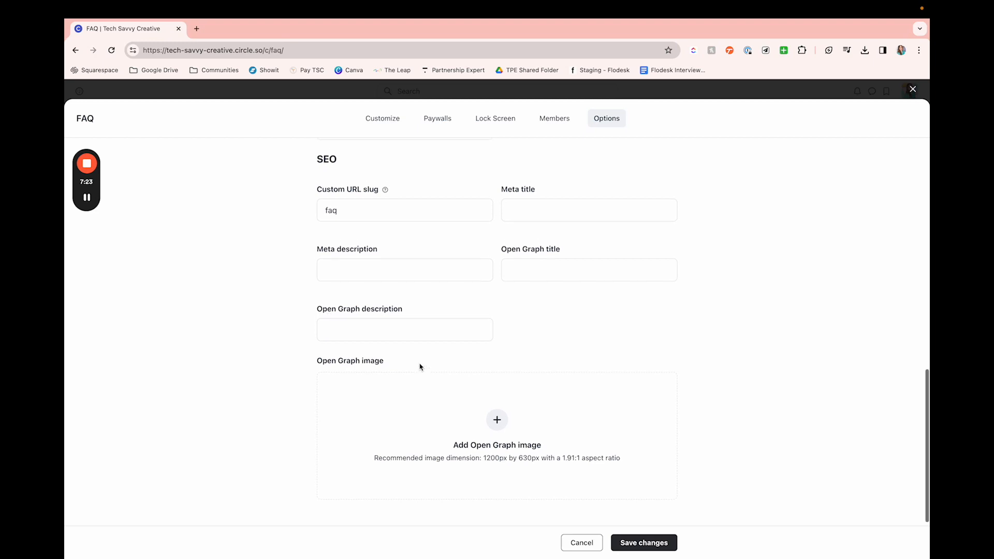
pyautogui.scroll(6, 420, 366)
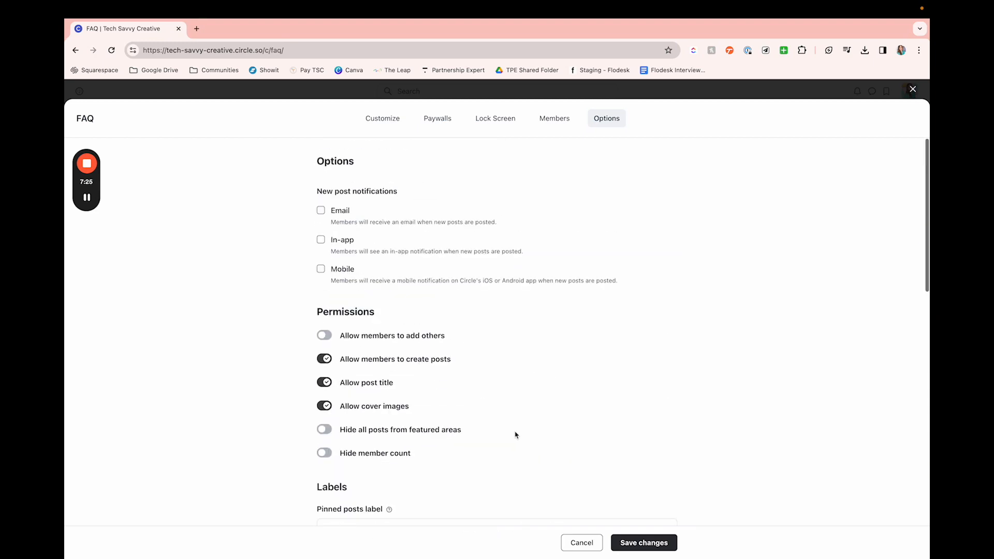
pyautogui.click(913, 89)
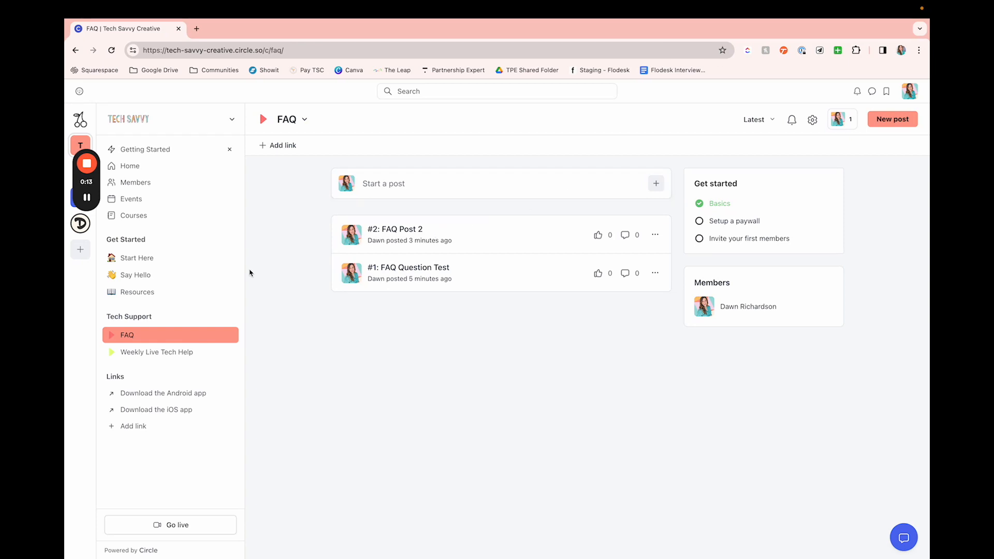
pyautogui.scroll(-2, 249, 273)
pyautogui.scroll(2, 250, 273)
pyautogui.scroll(-1, 273, 309)
pyautogui.scroll(1, 271, 311)
# Step: Create a new space group named "Zapier Essentials" with its toggle options left off
pyautogui.click(231, 320)
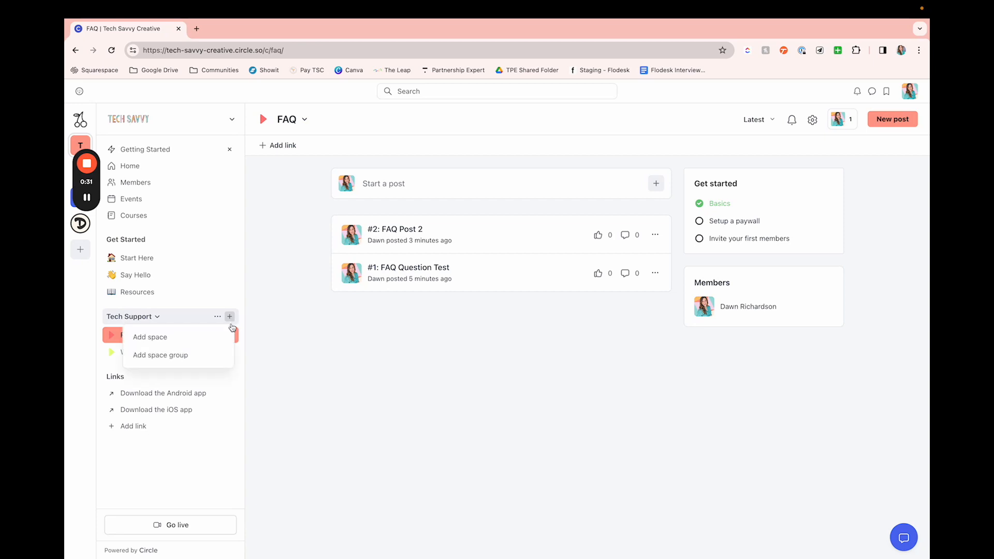
pyautogui.click(211, 353)
pyautogui.click(414, 209)
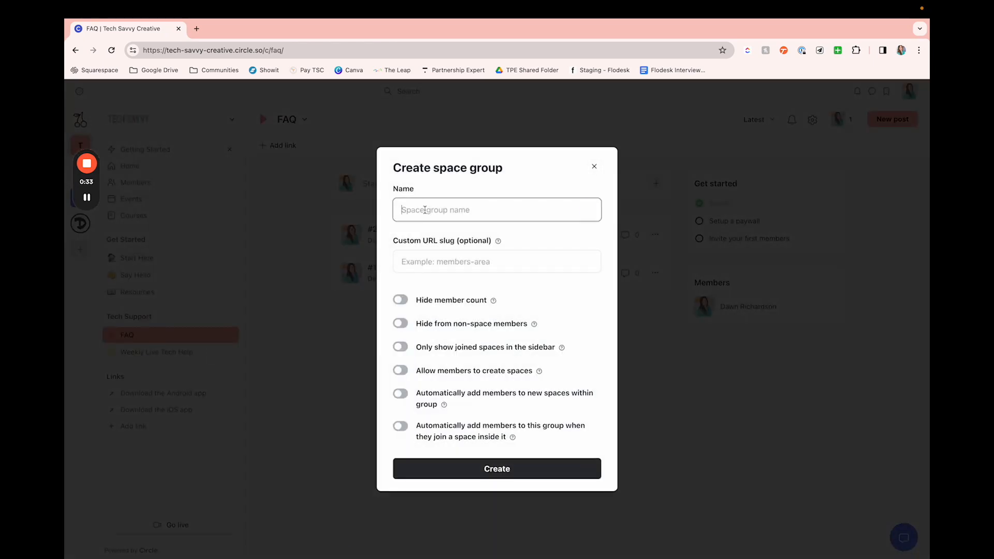
pyautogui.write('Zapier Ess')
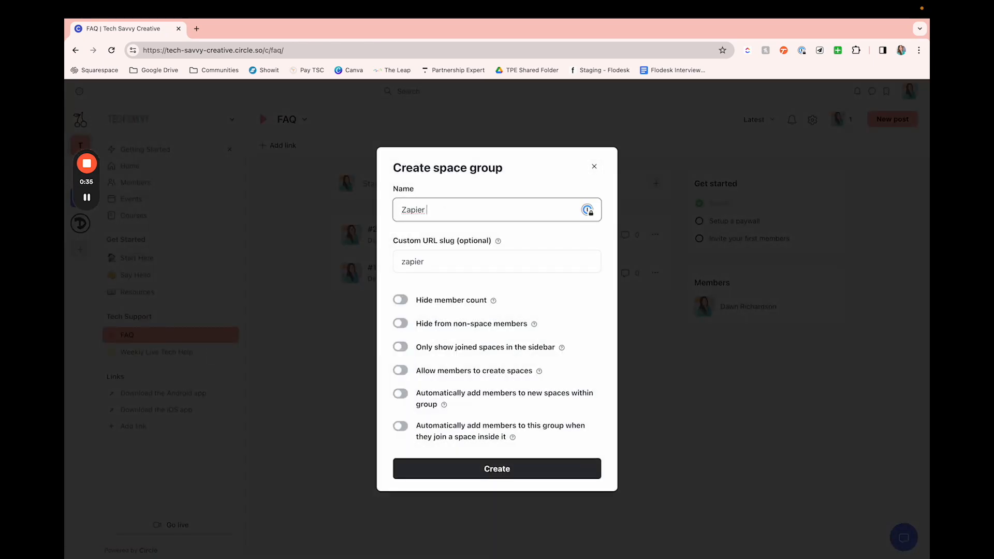
pyautogui.write('entials')
pyautogui.moveTo(494, 300)
pyautogui.click(524, 478)
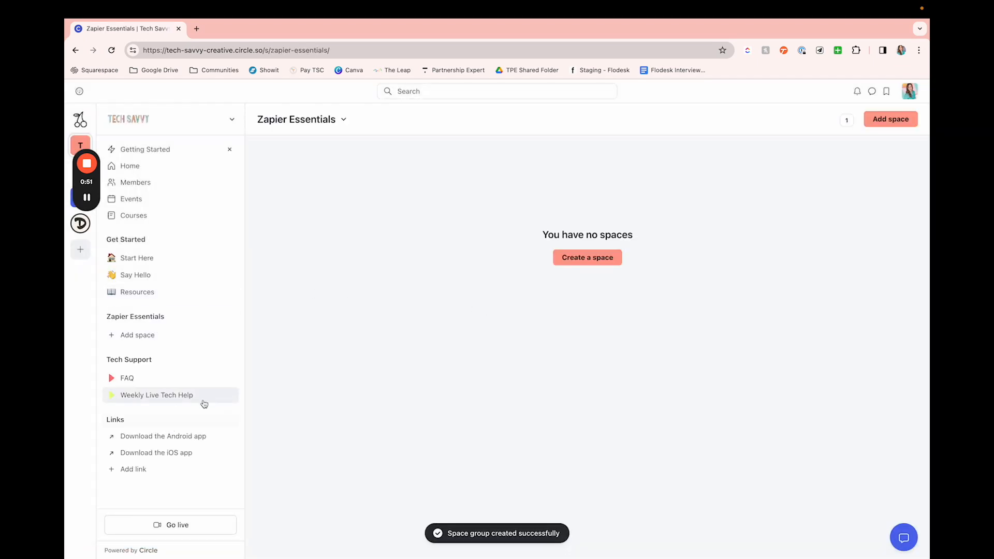
# Step: Start a new self-paced course space in the Zapier Essentials group and name it "Zapier Course"
pyautogui.click(192, 341)
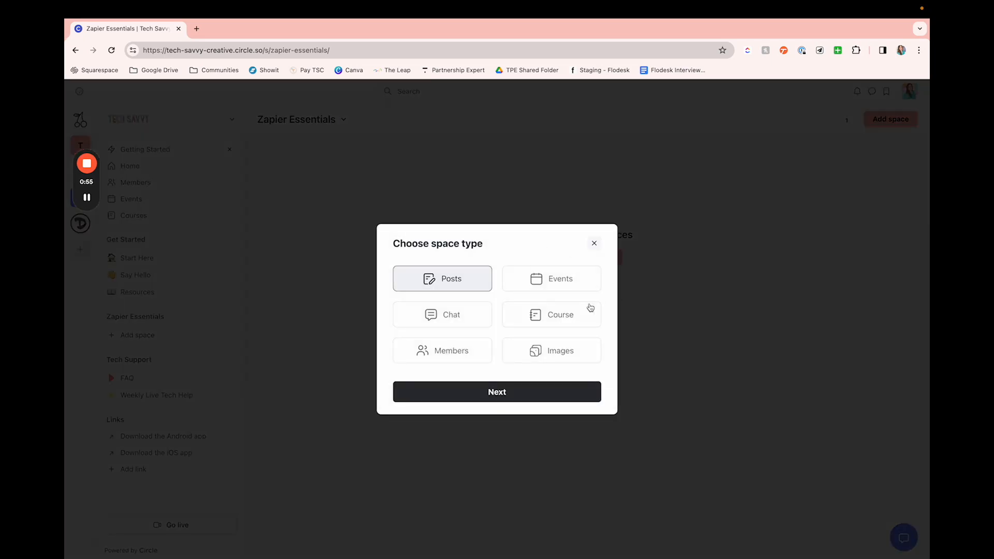
pyautogui.click(568, 313)
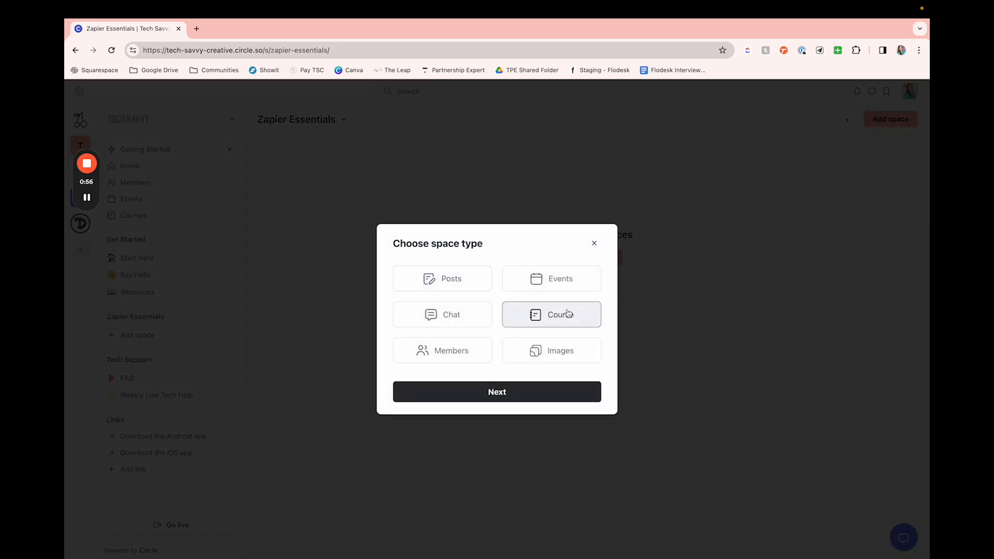
pyautogui.click(528, 391)
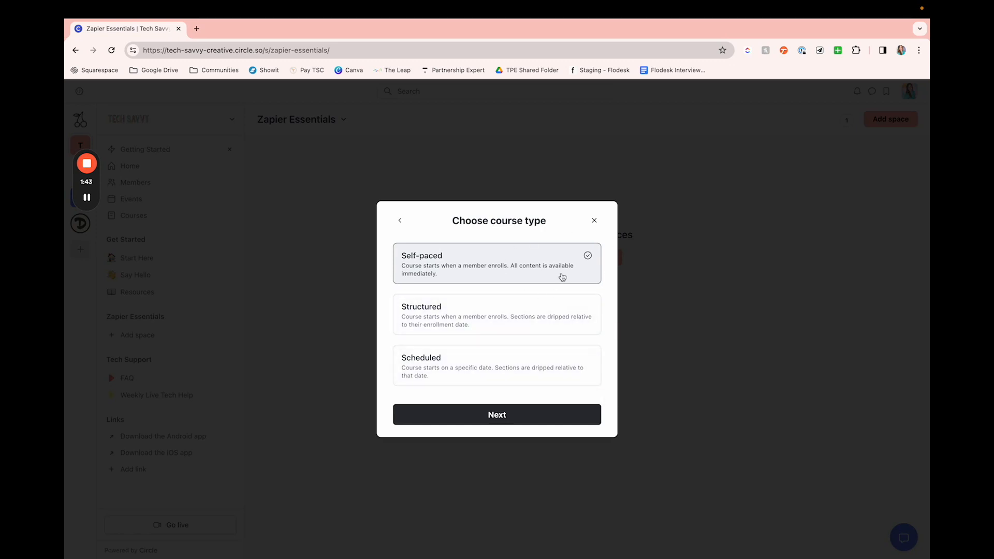
pyautogui.click(514, 420)
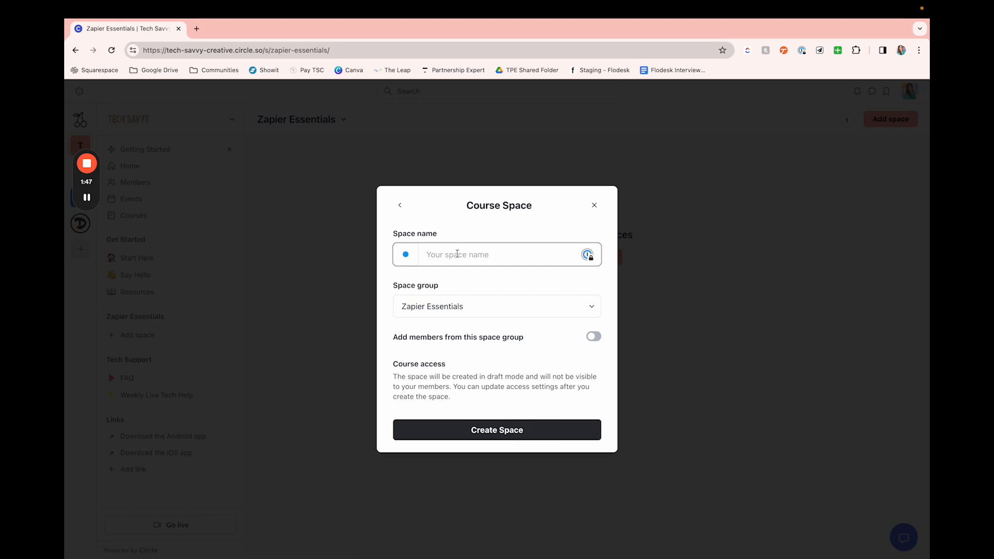
pyautogui.write('Zapier Course')
# Step: Give the course space a blue star icon, enable adding members from the space group, and create the space
pyautogui.click(406, 257)
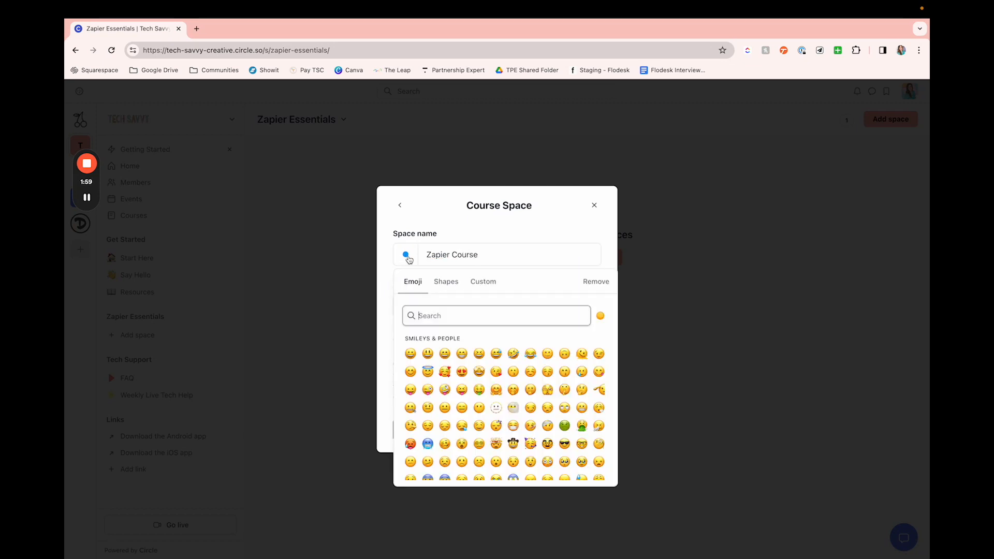
pyautogui.click(454, 283)
pyautogui.scroll(-5, 510, 444)
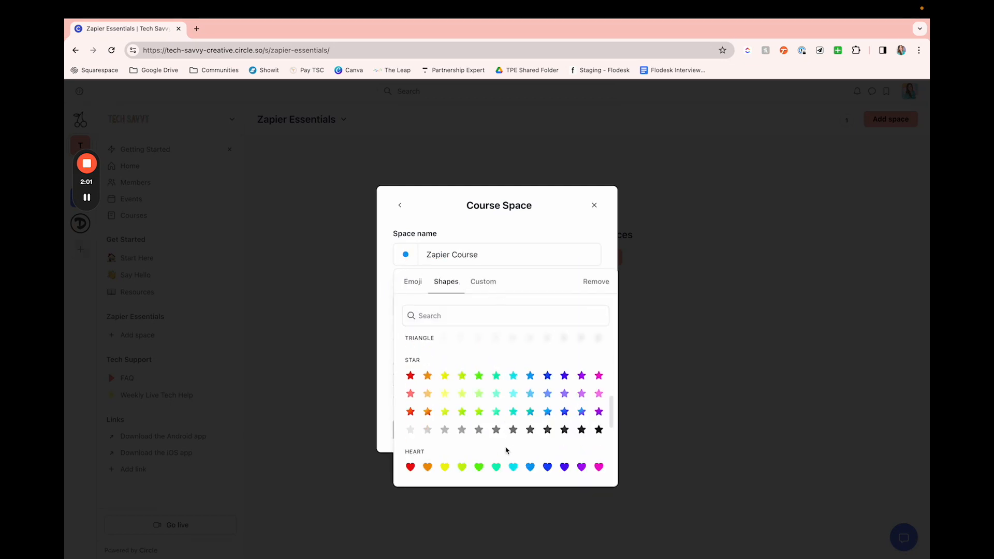
pyautogui.scroll(-5, 507, 451)
pyautogui.scroll(1, 507, 453)
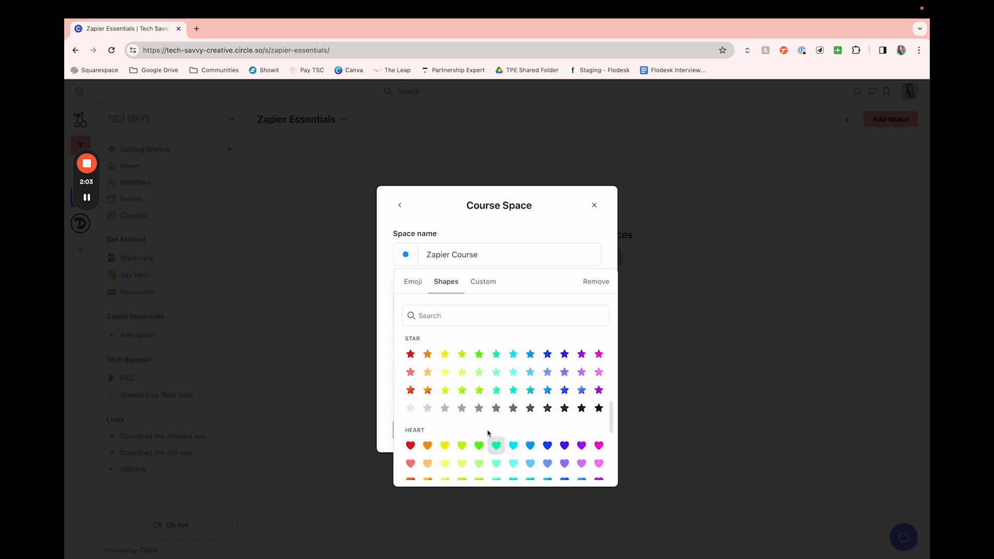
pyautogui.click(548, 391)
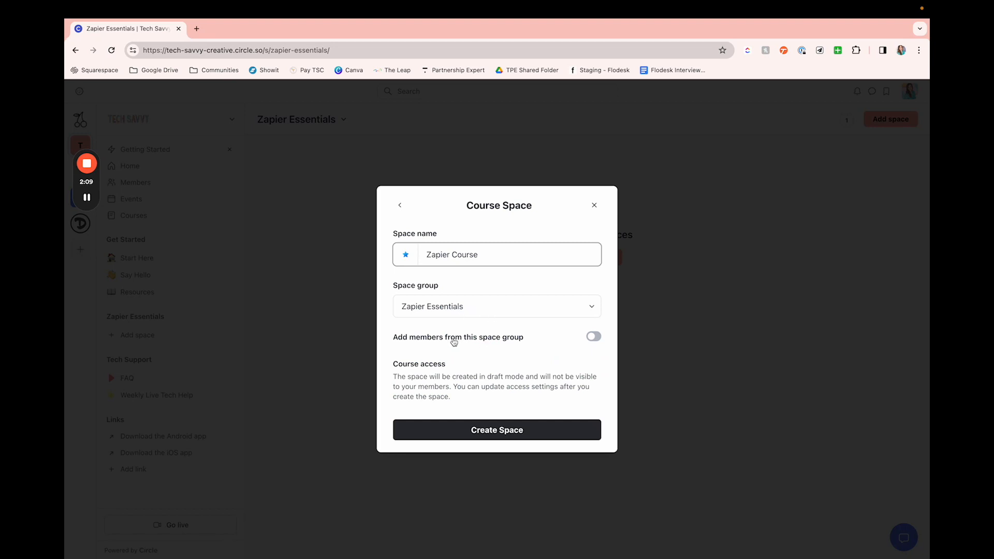
pyautogui.click(594, 338)
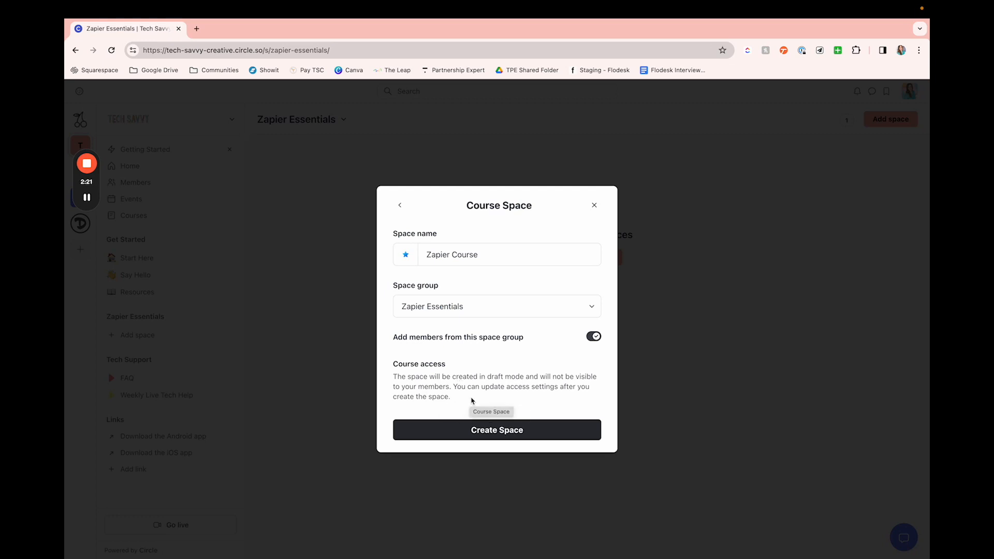
pyautogui.click(508, 432)
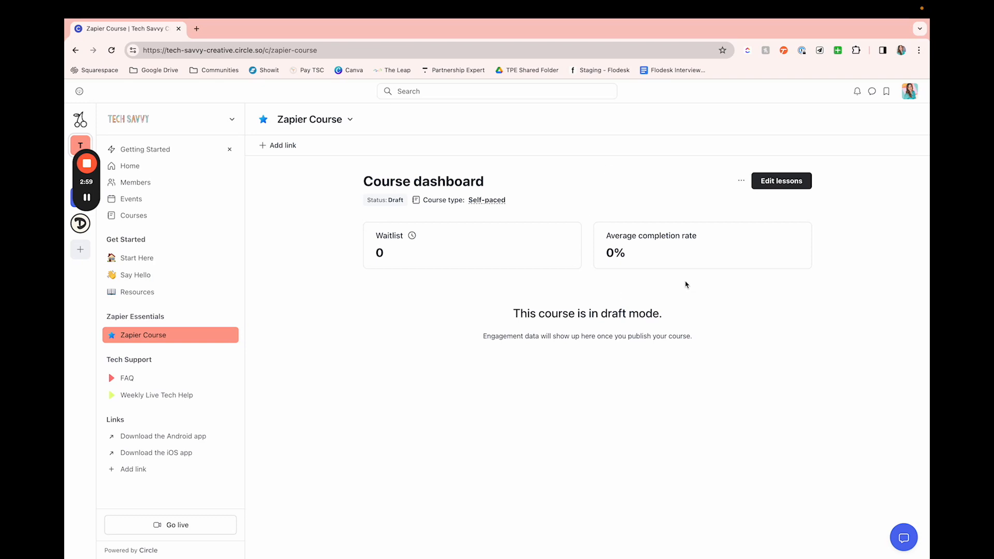
# Step: Examine the Zapier Course dashboard and its additional course options
pyautogui.scroll(-2, 686, 285)
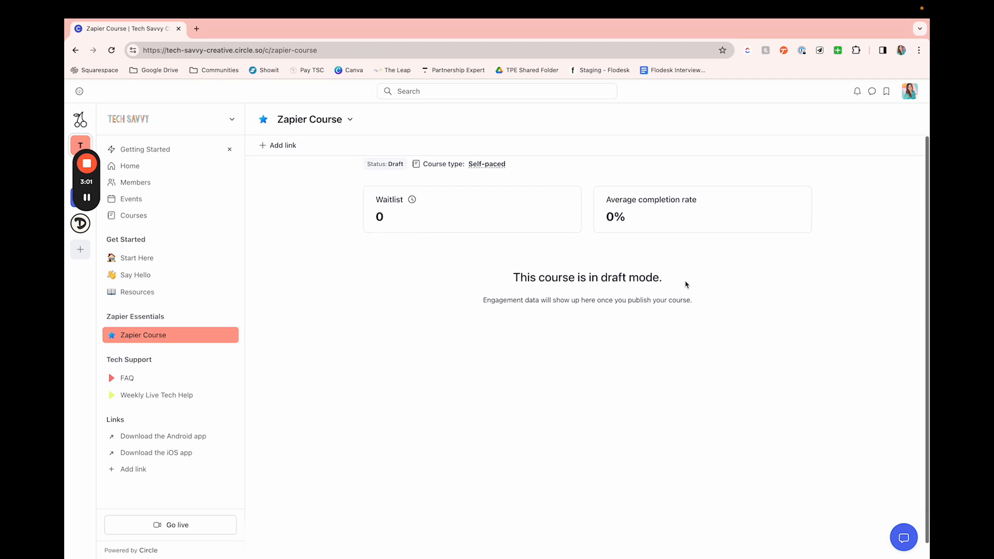
pyautogui.scroll(2, 685, 285)
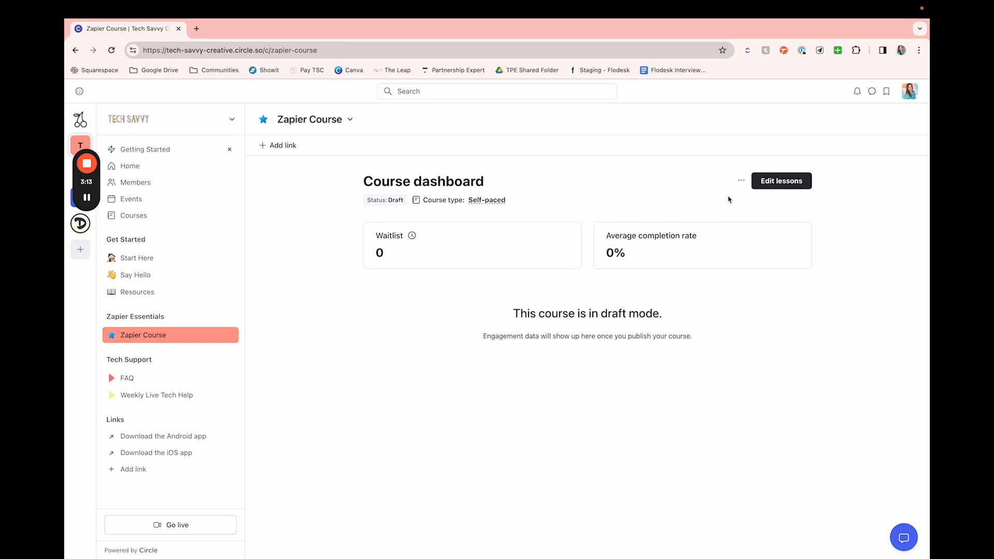
pyautogui.click(742, 182)
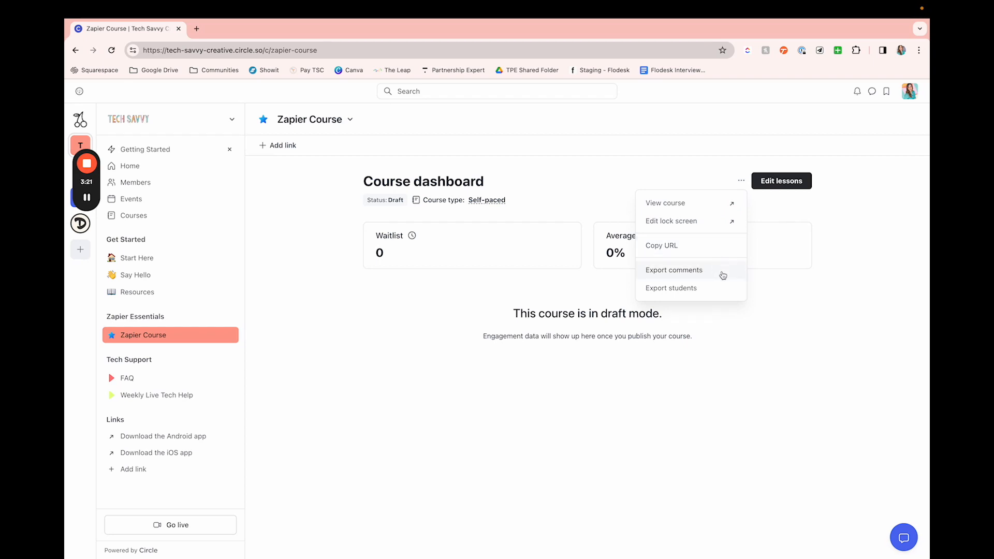
pyautogui.click(834, 215)
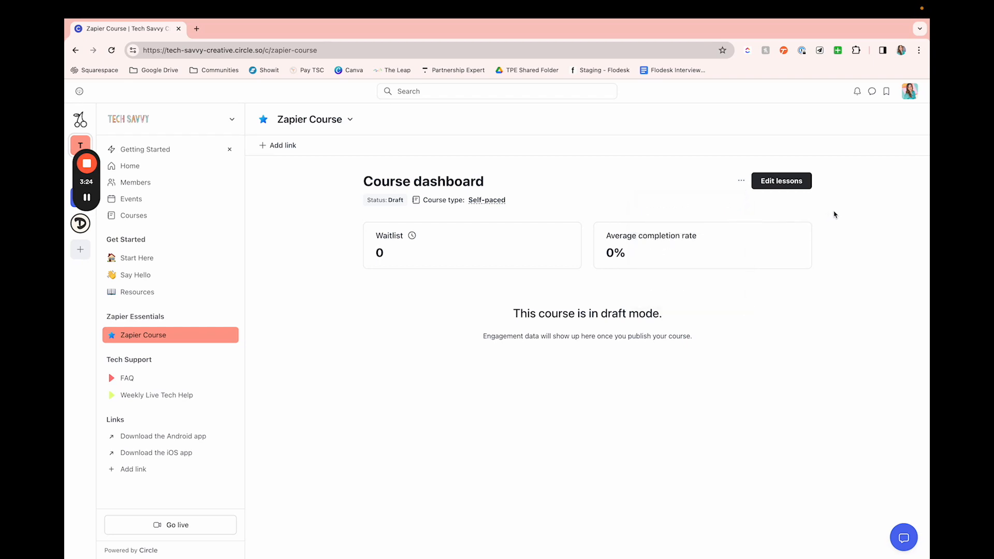
# Step: Open the course's lesson editing and add a first section named "Introduction"
pyautogui.click(792, 186)
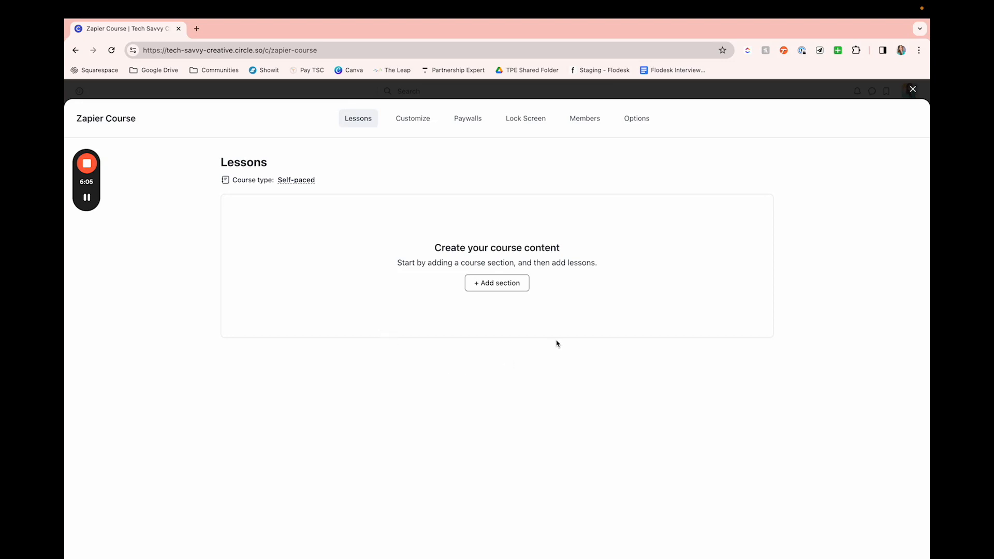
pyautogui.click(517, 287)
pyautogui.tripleClick(449, 274)
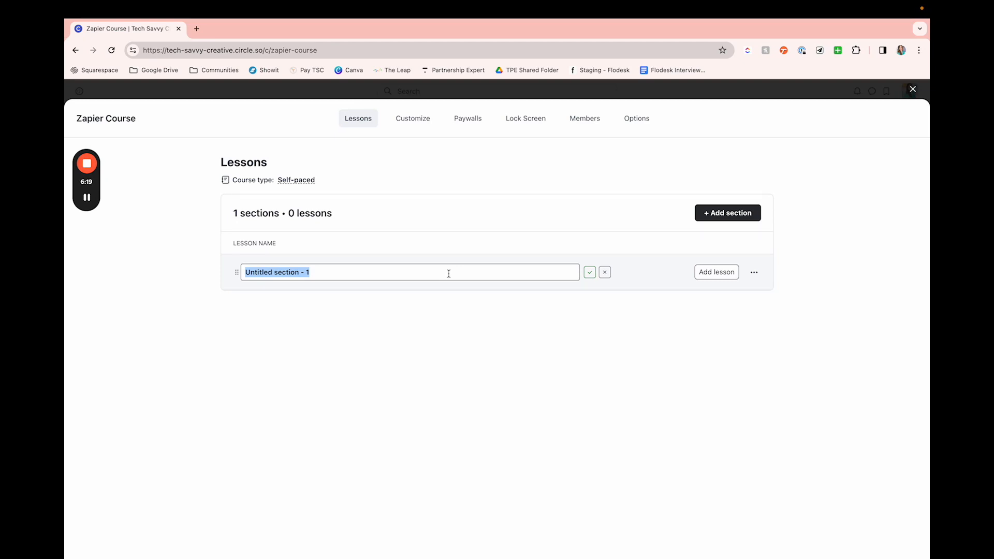
pyautogui.press('BackSpace')
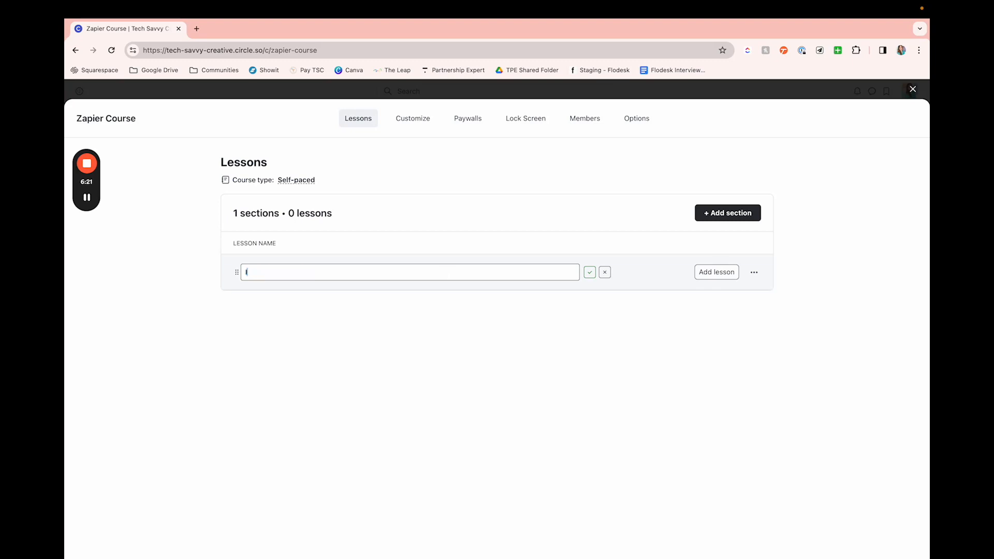
pyautogui.write('Introduction')
pyautogui.press('Return')
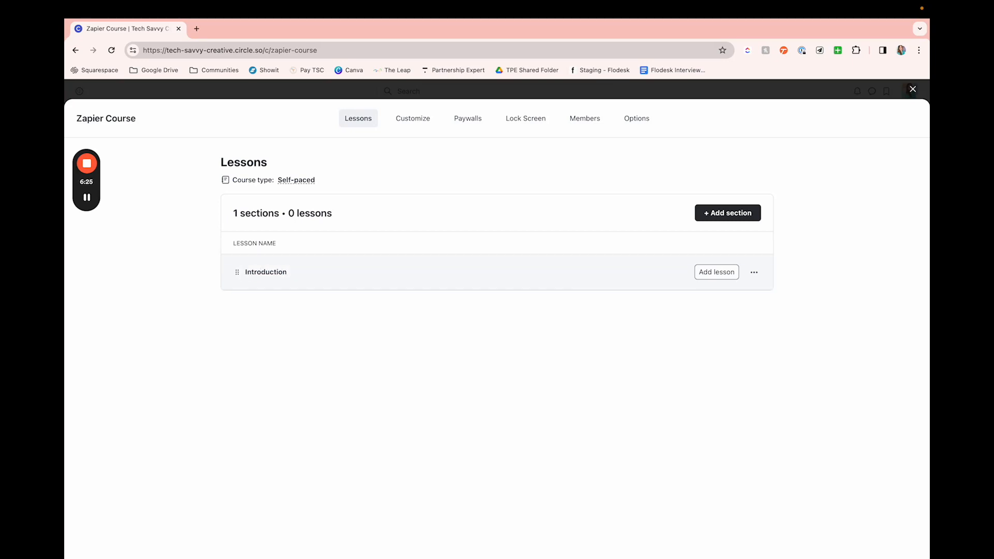
# Step: Add a second section named "Course" below the Introduction section
pyautogui.click(736, 219)
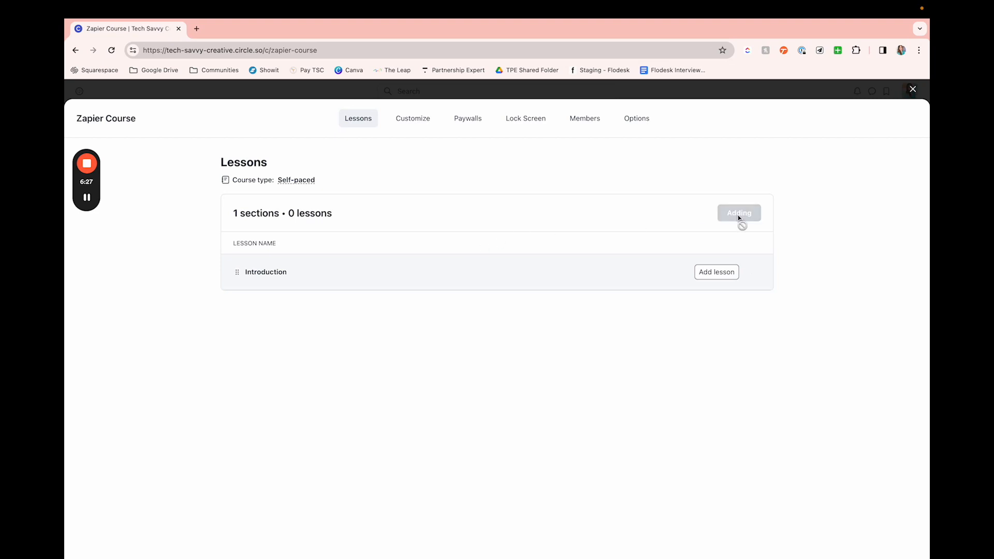
pyautogui.tripleClick(319, 313)
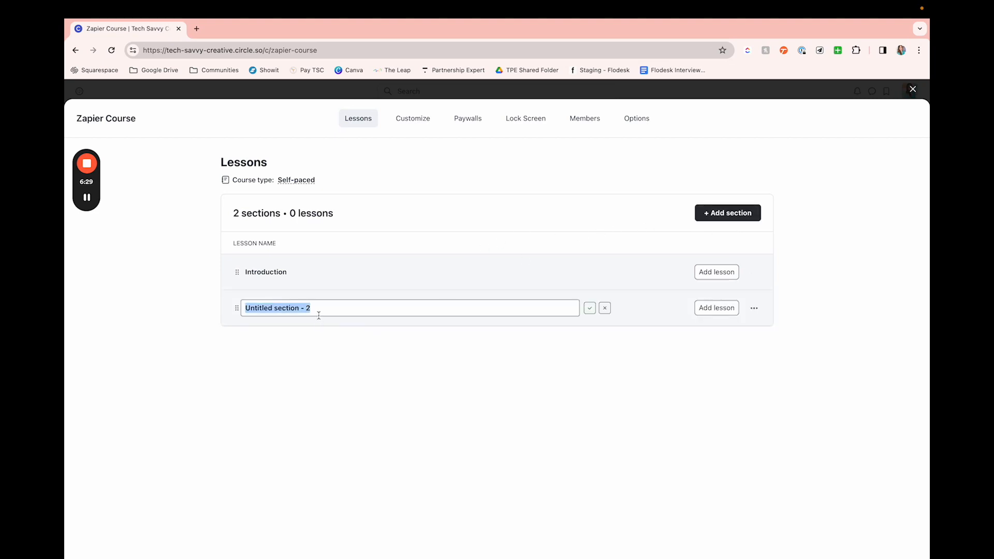
pyautogui.write('Cour')
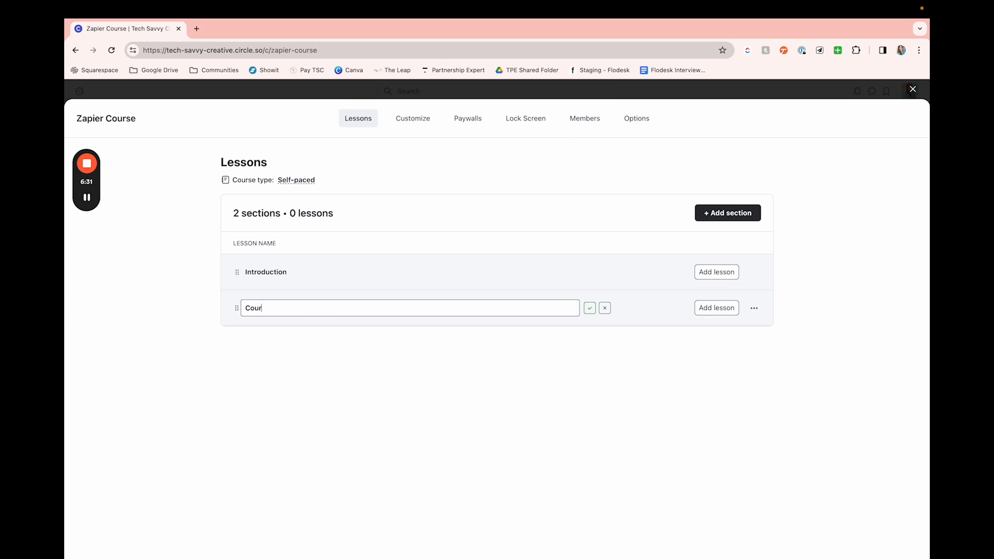
pyautogui.write('se')
pyautogui.press('Return')
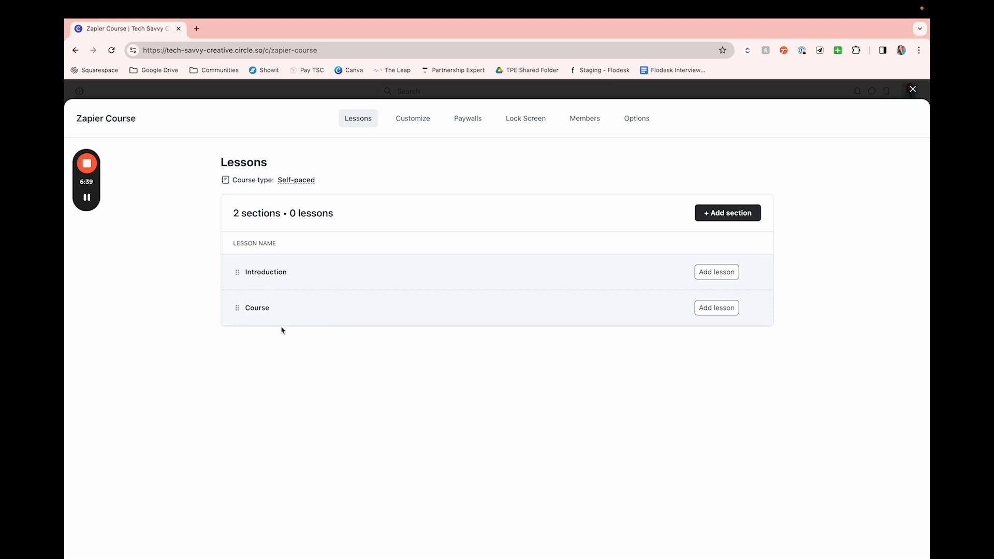
# Step: Rename the Course section to "Module 1"
pyautogui.click(268, 308)
pyautogui.doubleClick(360, 309)
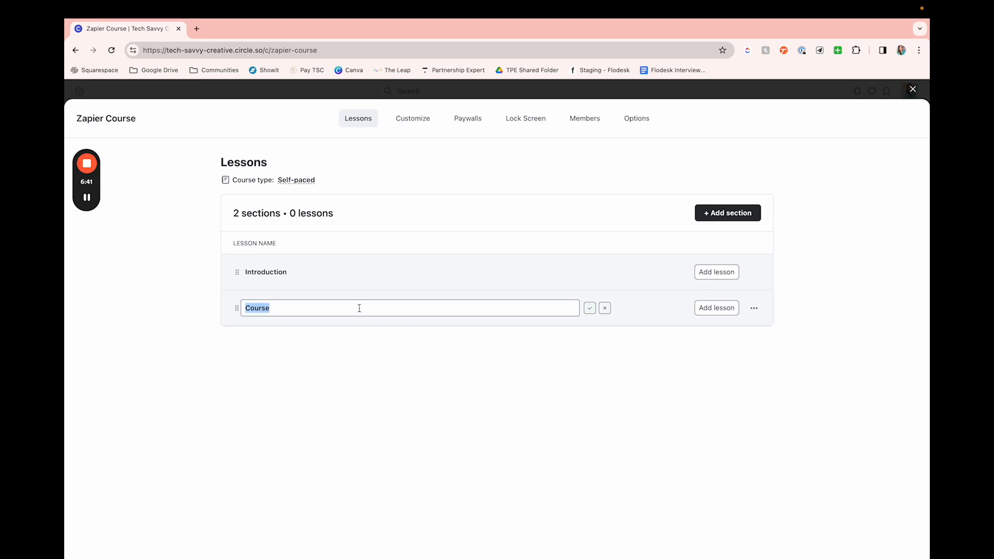
pyautogui.write('Module 1')
pyautogui.press('Return')
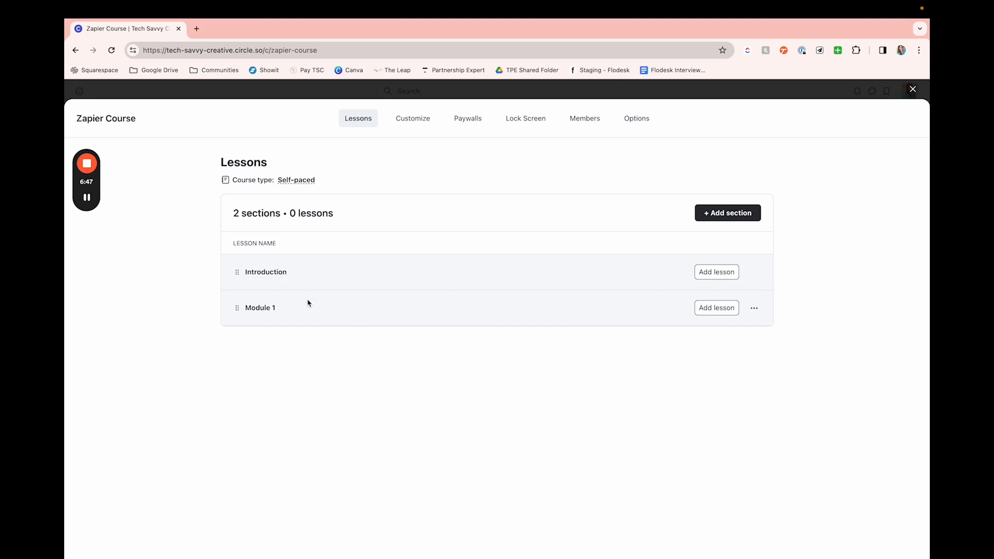
pyautogui.moveTo(237, 308)
pyautogui.mouseDown()
pyautogui.moveTo(237, 273)
pyautogui.moveTo(238, 308)
pyautogui.mouseUp()
# Step: Add a lesson named "Intro. & Assumptions" to the Introduction section
pyautogui.click(726, 274)
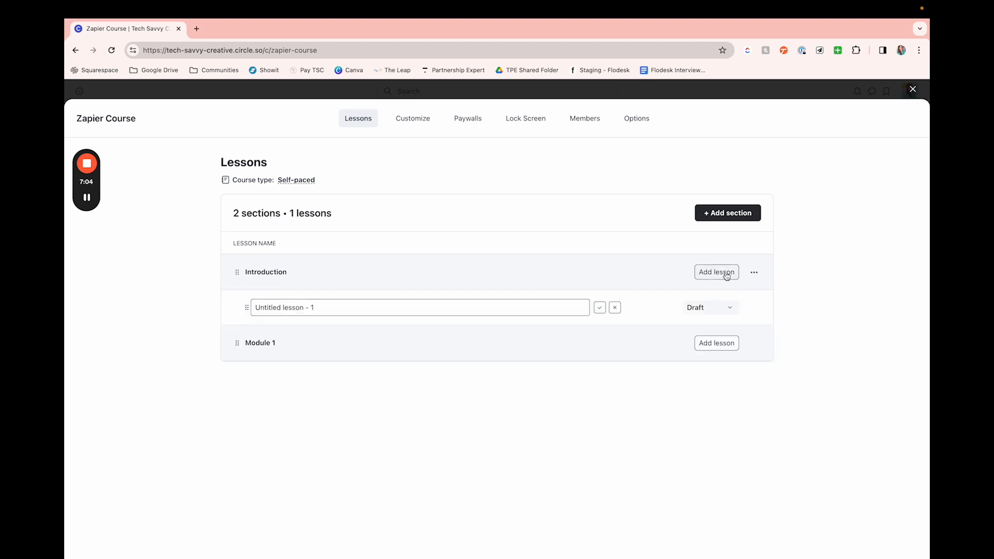
pyautogui.tripleClick(328, 309)
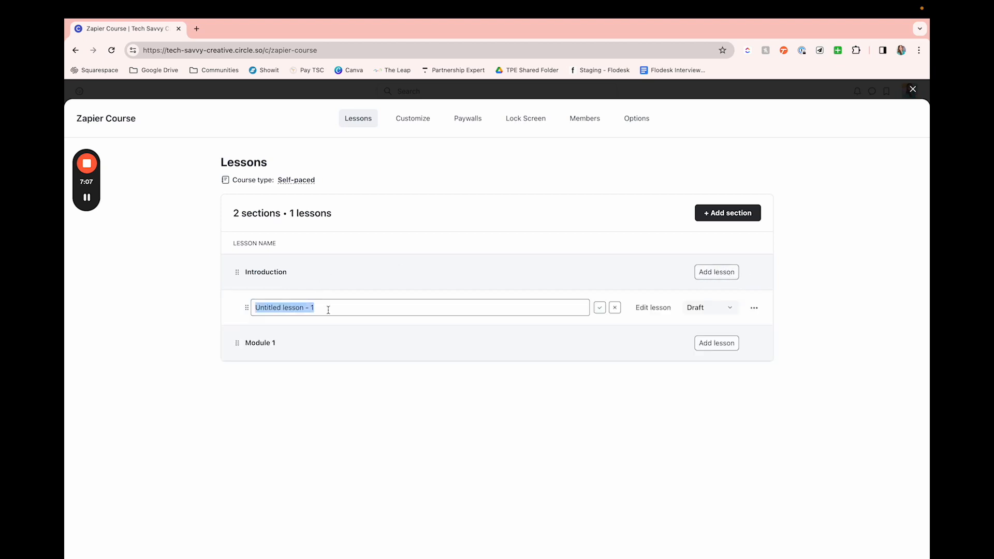
pyautogui.write('Intro. & A')
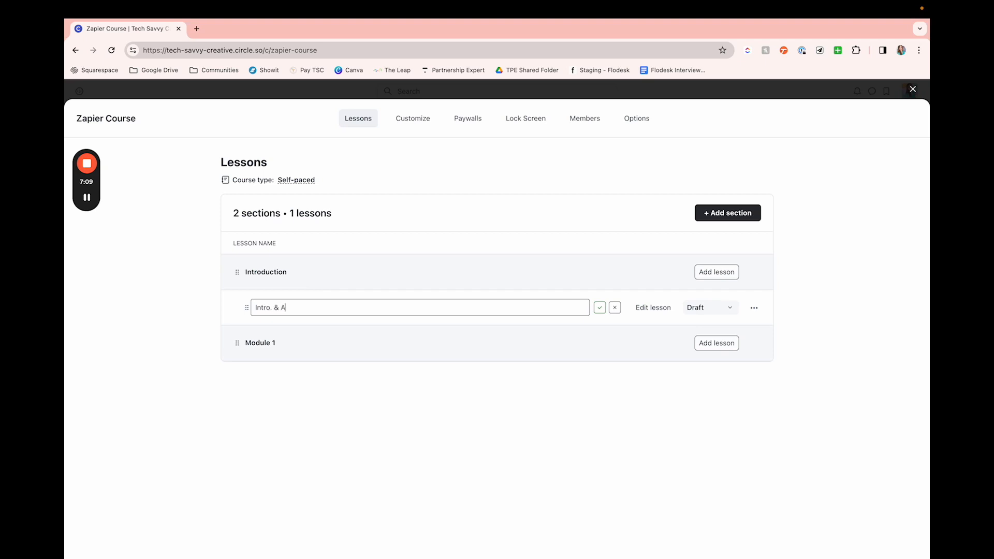
pyautogui.write('ssumptions')
pyautogui.click(600, 307)
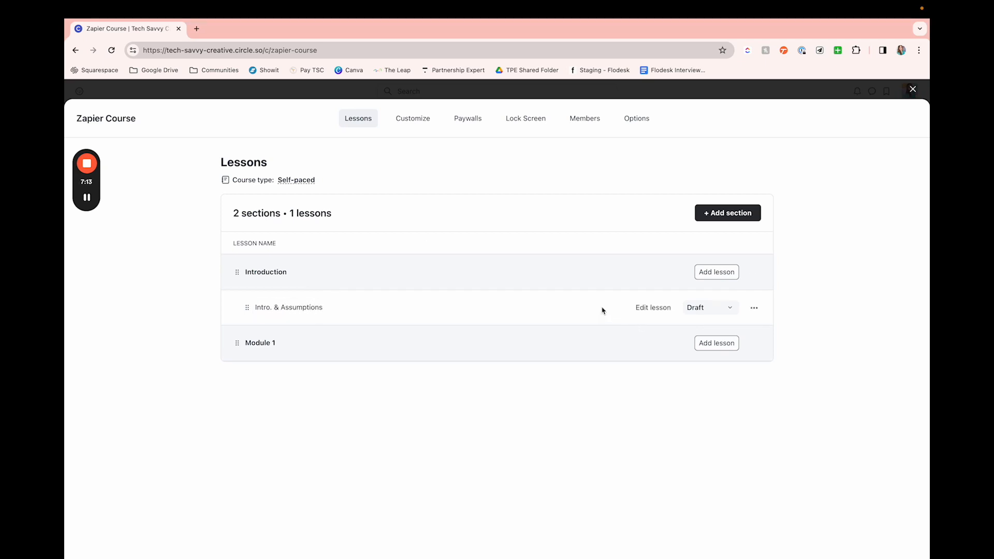
# Step: Check the lesson's status choices without changing them, and rename the lesson to "Intro & Assumptions"
pyautogui.click(730, 308)
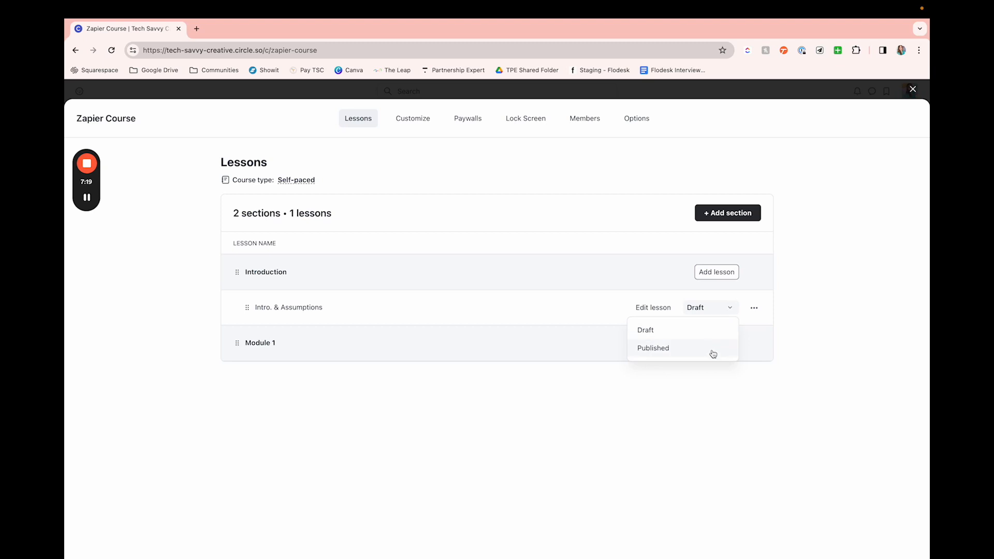
pyautogui.click(709, 468)
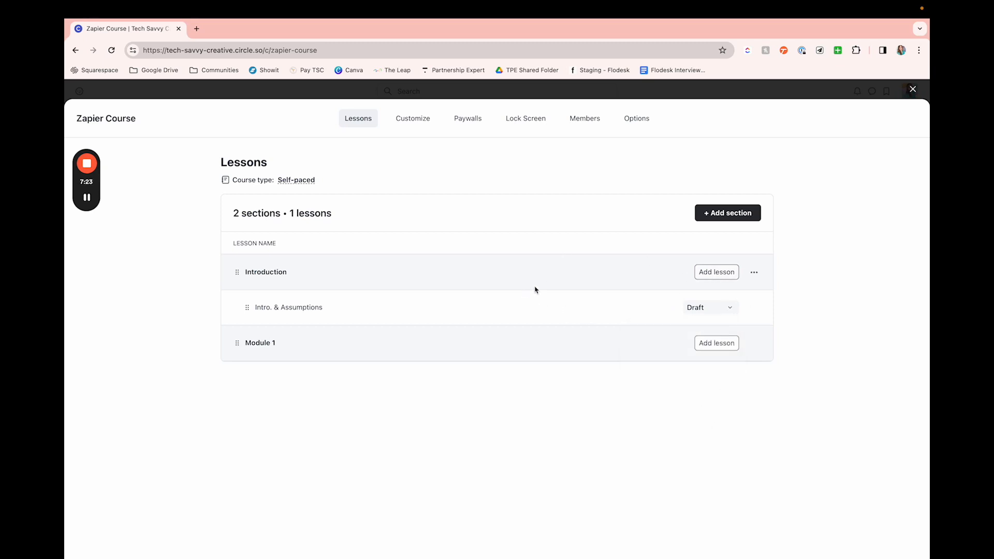
pyautogui.click(276, 307)
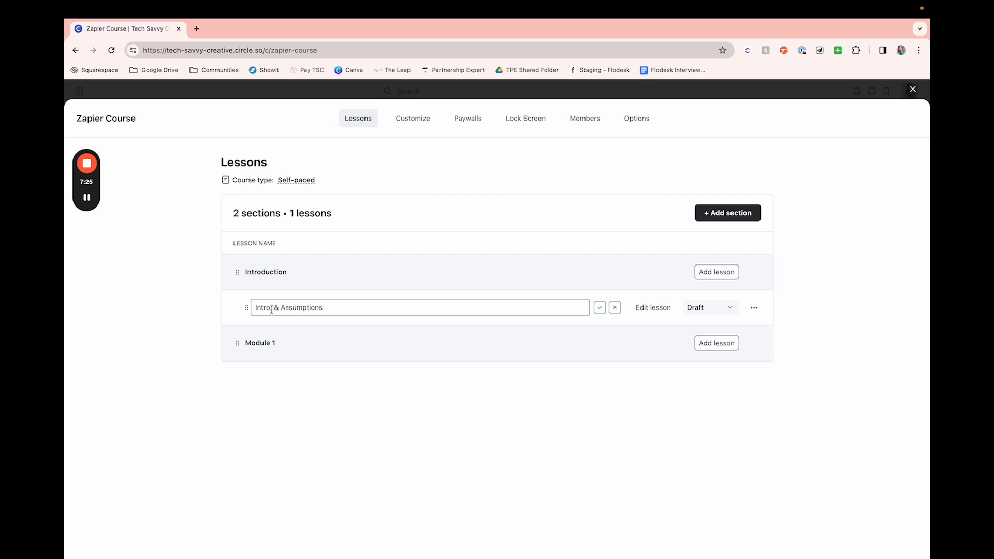
pyautogui.press('BackSpace')
pyautogui.click(601, 307)
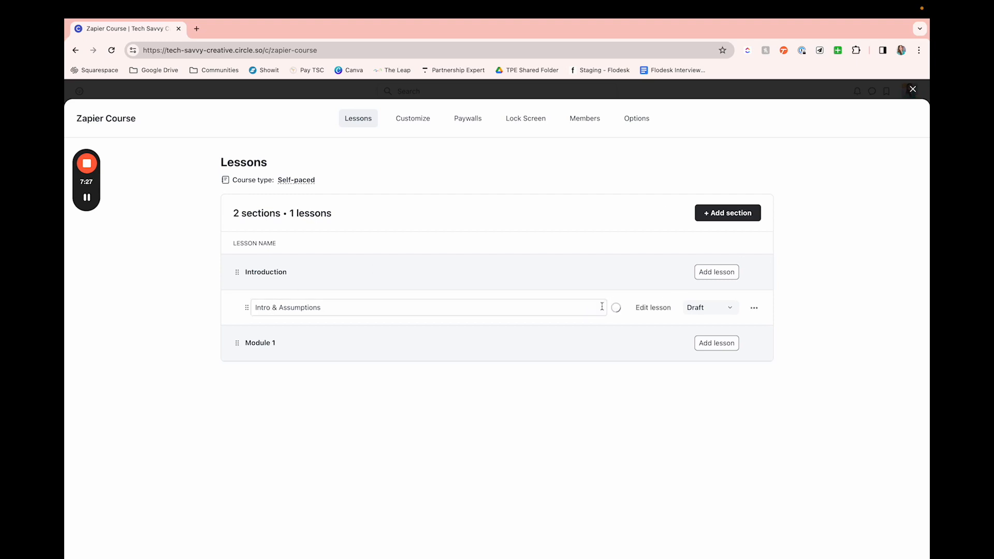
# Step: Open the Intro & Assumptions lesson for editing and examine its status and default tab options, keeping Curriculum selected
pyautogui.click(643, 310)
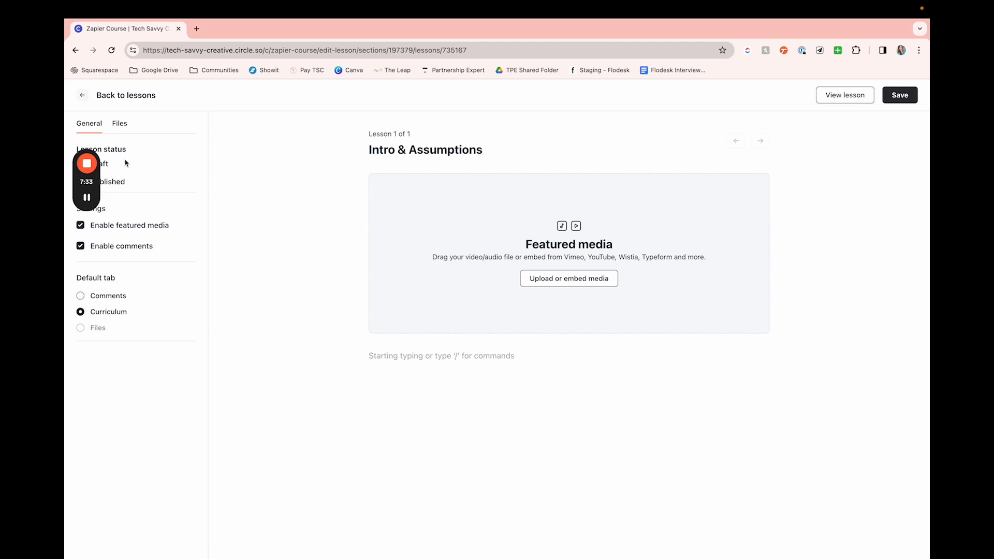
pyautogui.moveTo(90, 168)
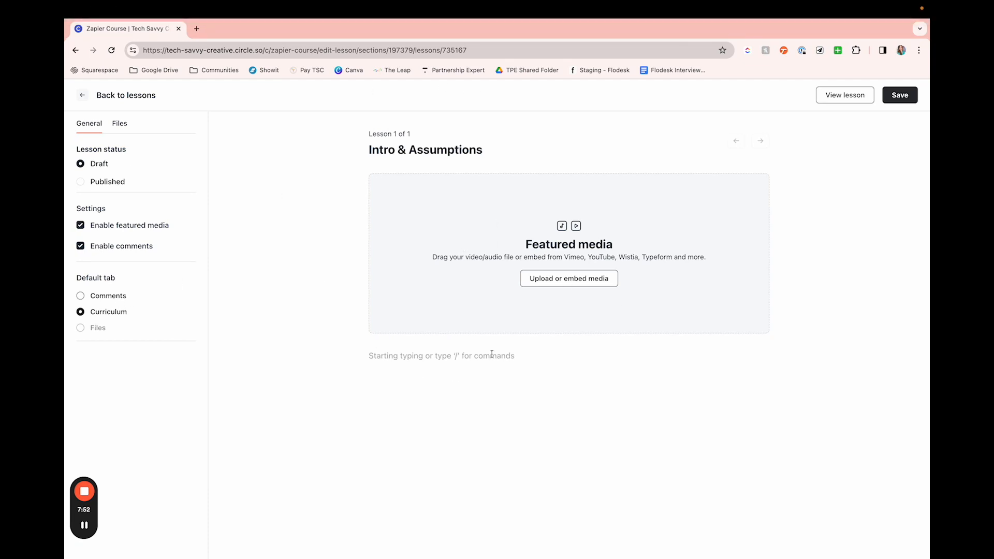
pyautogui.click(125, 301)
pyautogui.click(79, 313)
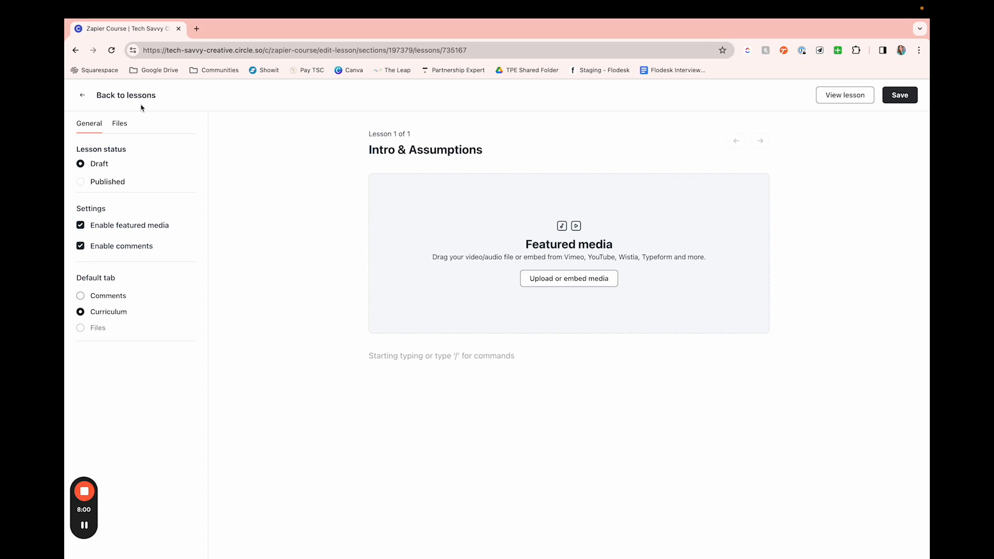
# Step: Check the lesson's file attachment area and return to its general settings
pyautogui.click(122, 124)
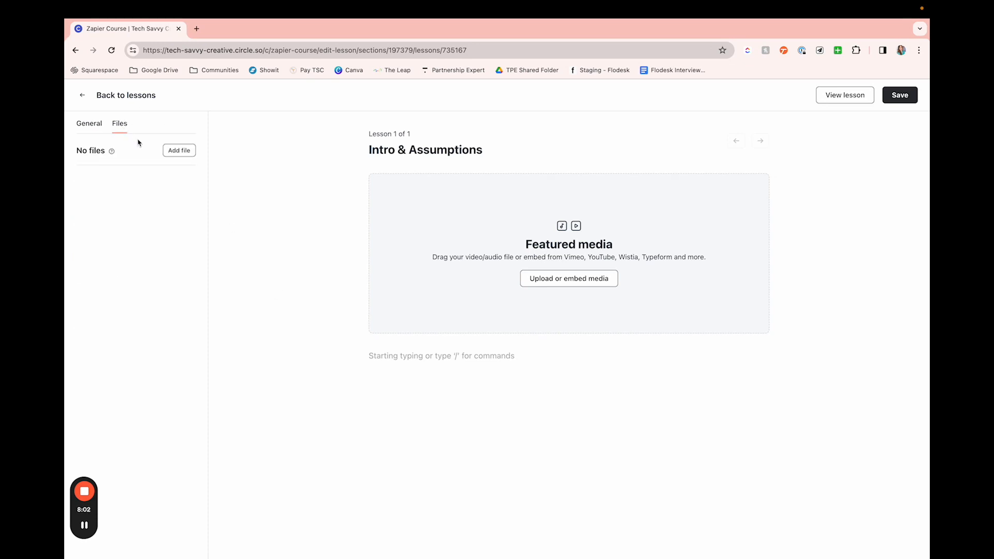
pyautogui.click(97, 127)
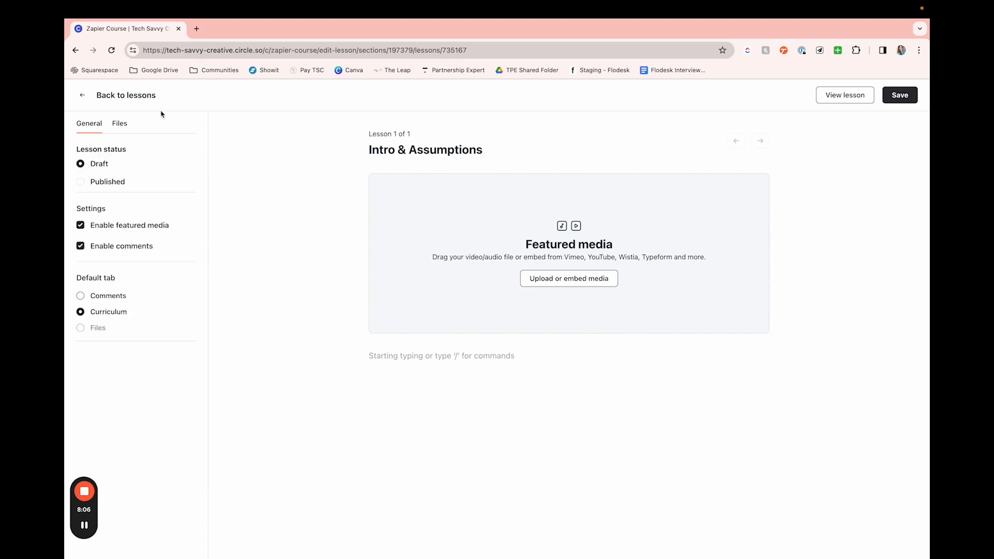
pyautogui.click(595, 287)
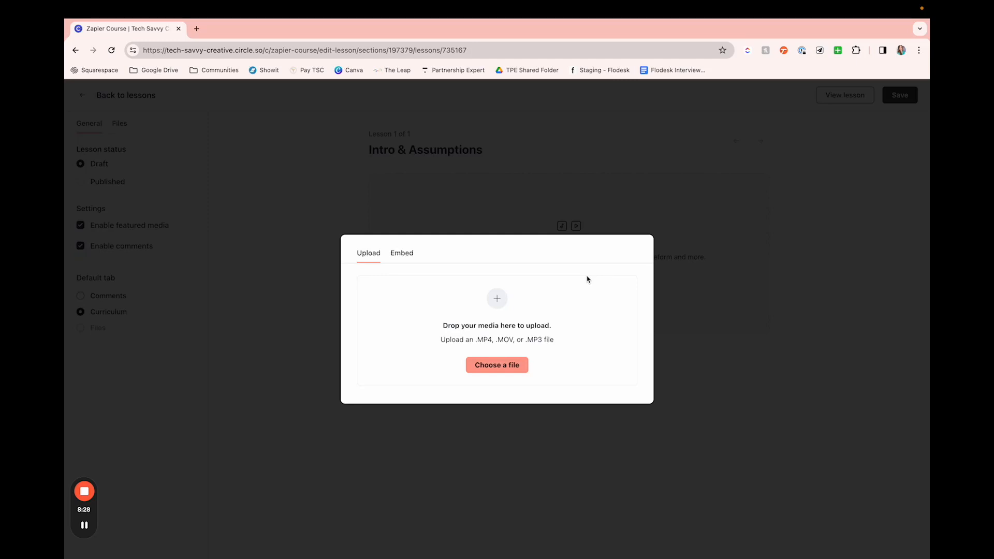
pyautogui.click(406, 256)
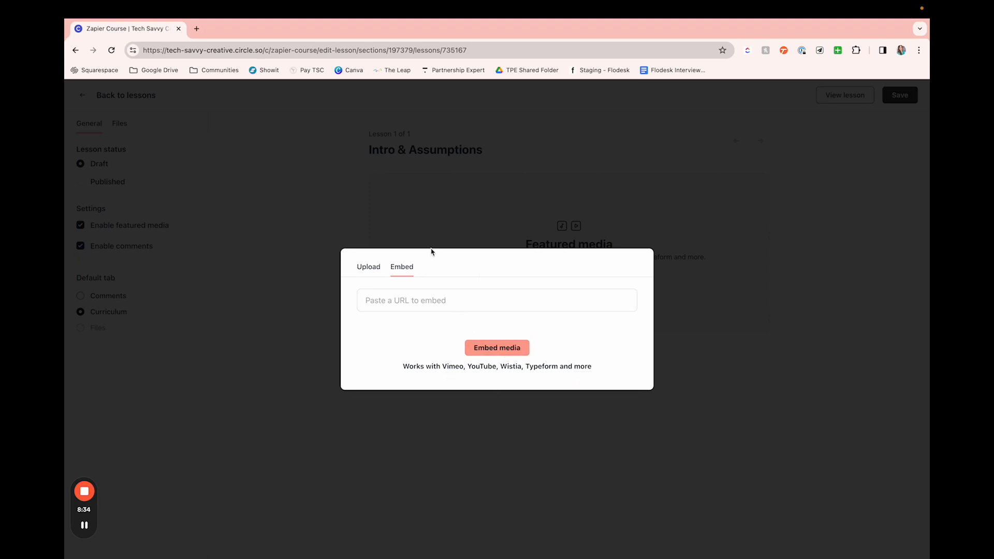
pyautogui.click(371, 267)
pyautogui.click(374, 267)
pyautogui.click(393, 268)
pyautogui.click(412, 306)
pyautogui.press('super+v')
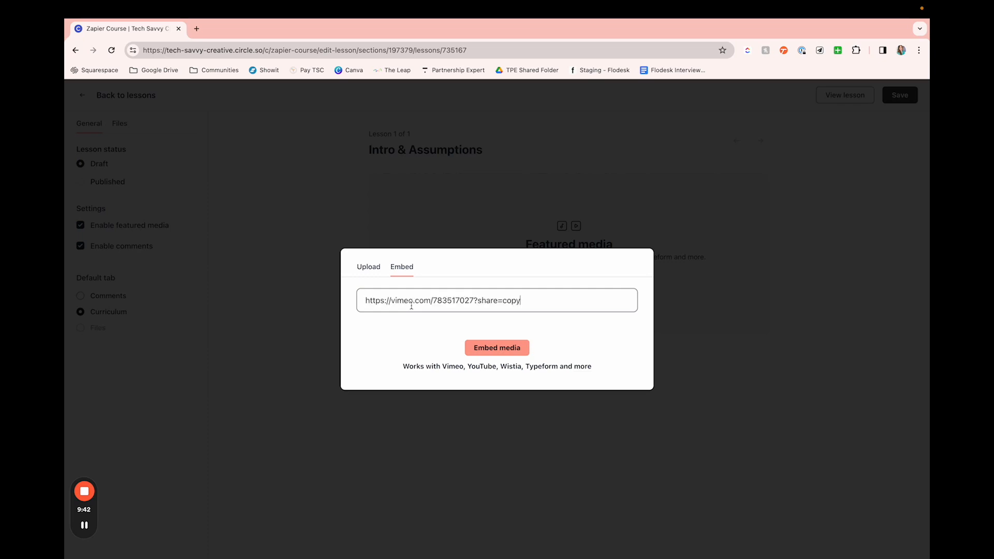
pyautogui.click(499, 347)
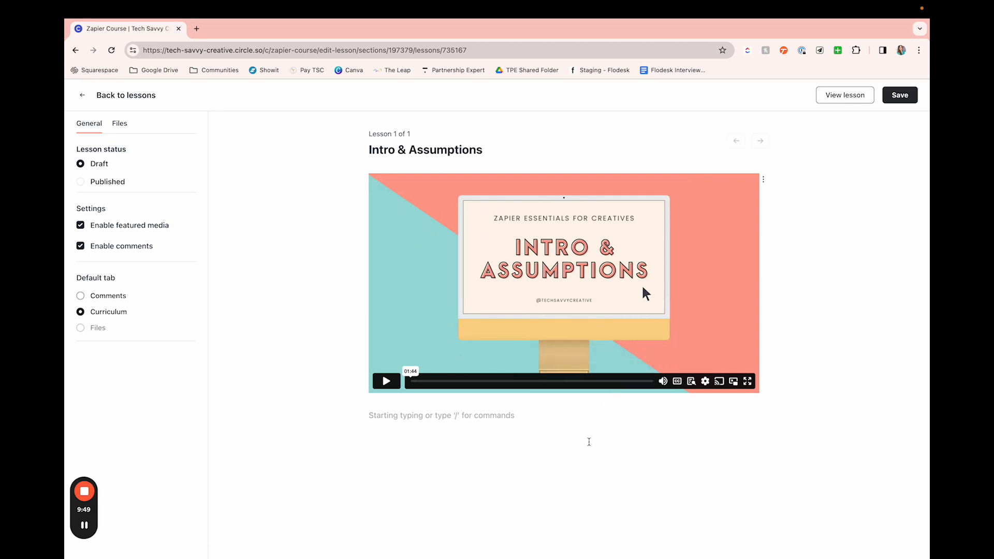
# Step: Write "Welcome to Zapier Essentials!" as the lesson text below the featured video
pyautogui.scroll(-1, 589, 442)
pyautogui.scroll(1, 588, 442)
pyautogui.scroll(-2, 415, 416)
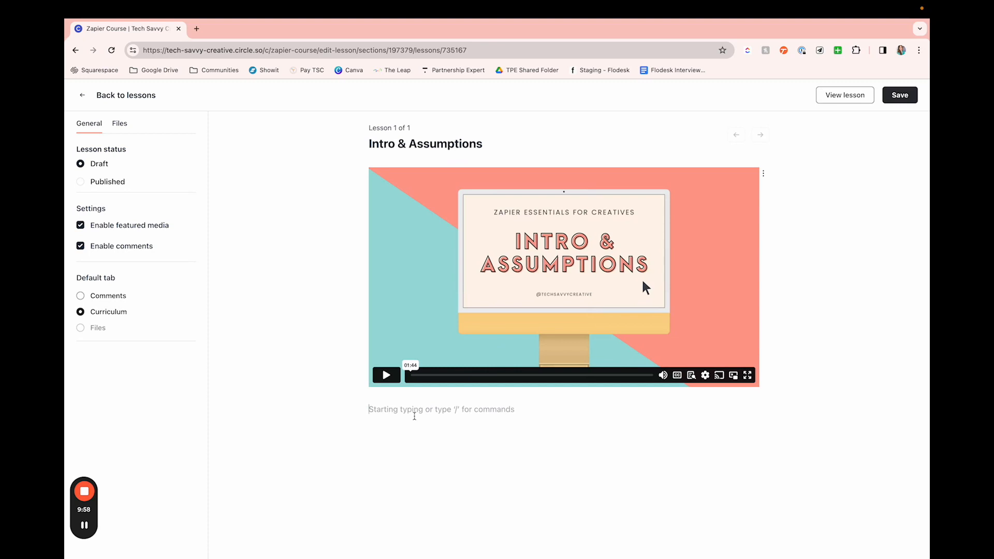
pyautogui.write('Wel')
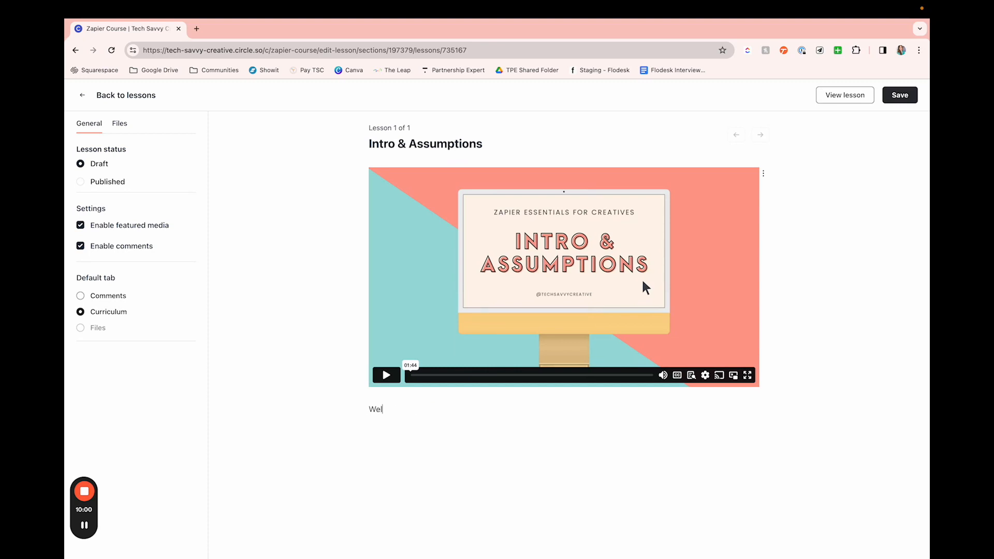
pyautogui.write('come to Zapier Essentialssn')
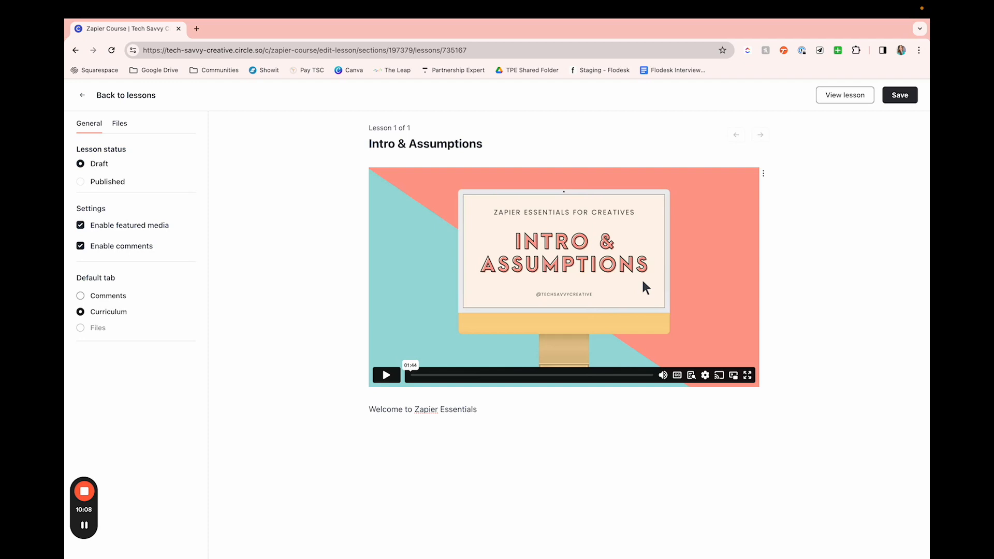
# Step: On a new line below the welcome text, examine the basic, upload and embed content types that can be inserted
pyautogui.press('Return')
pyautogui.write('/')
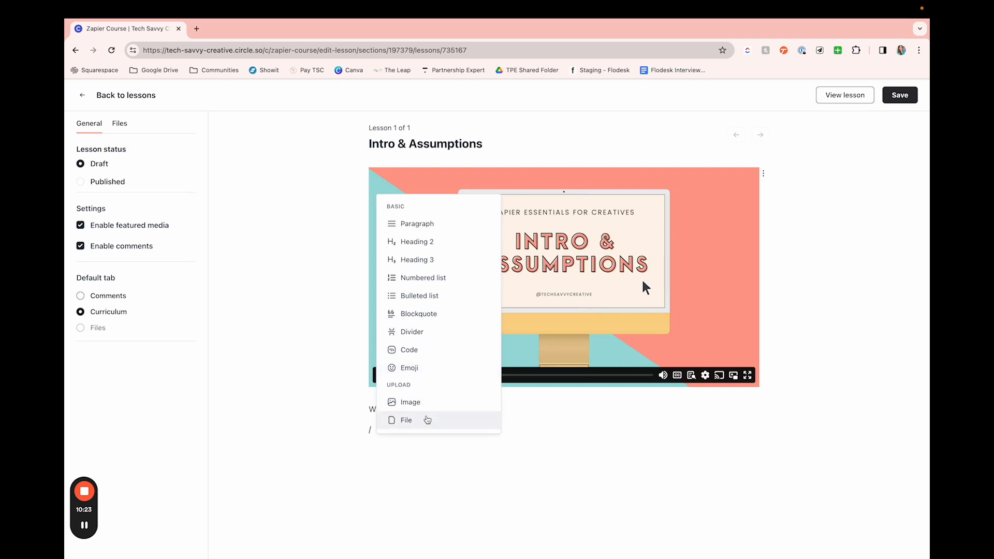
pyautogui.scroll(-2, 427, 417)
pyautogui.scroll(-3, 426, 382)
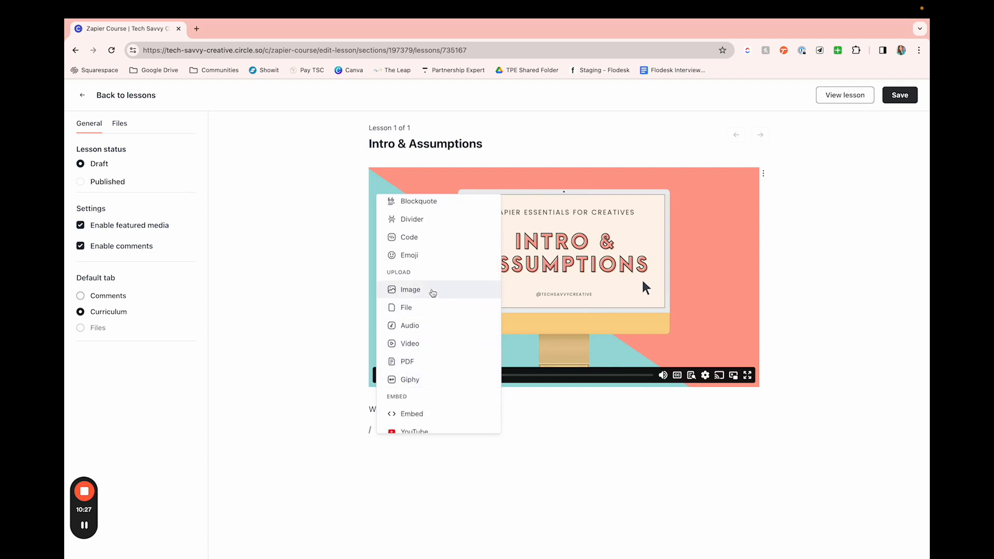
pyautogui.scroll(-1, 433, 306)
pyautogui.scroll(-1, 435, 316)
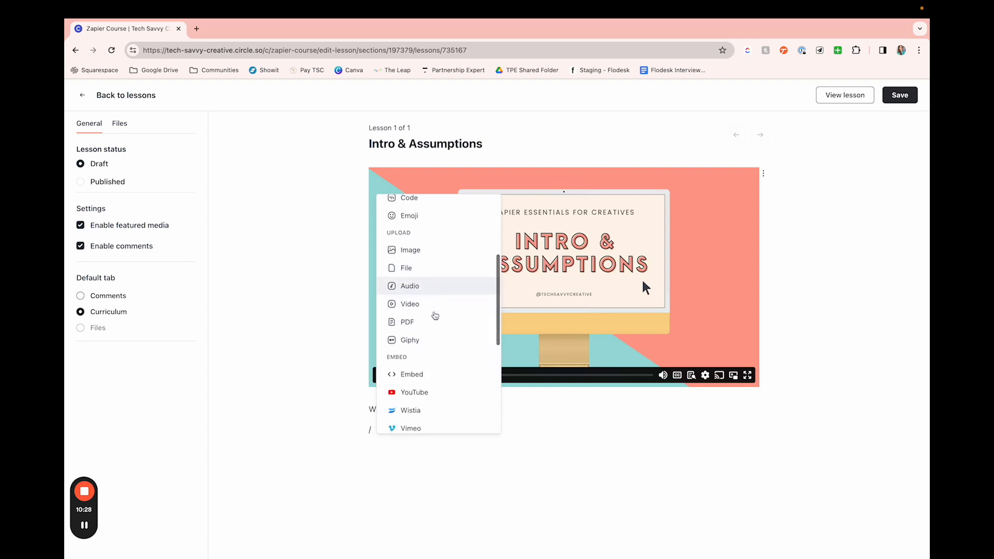
pyautogui.scroll(-4, 428, 332)
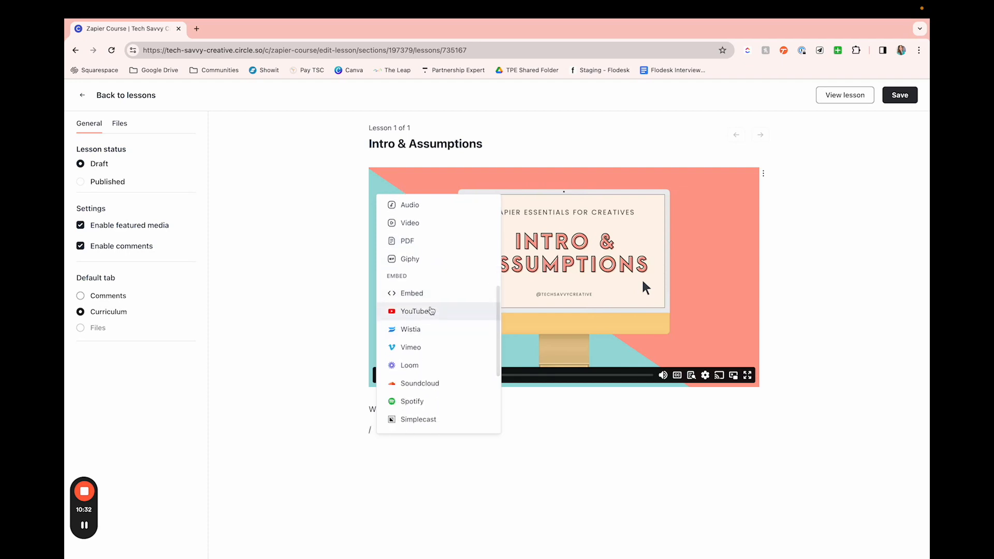
pyautogui.scroll(-3, 432, 307)
pyautogui.scroll(-2, 432, 307)
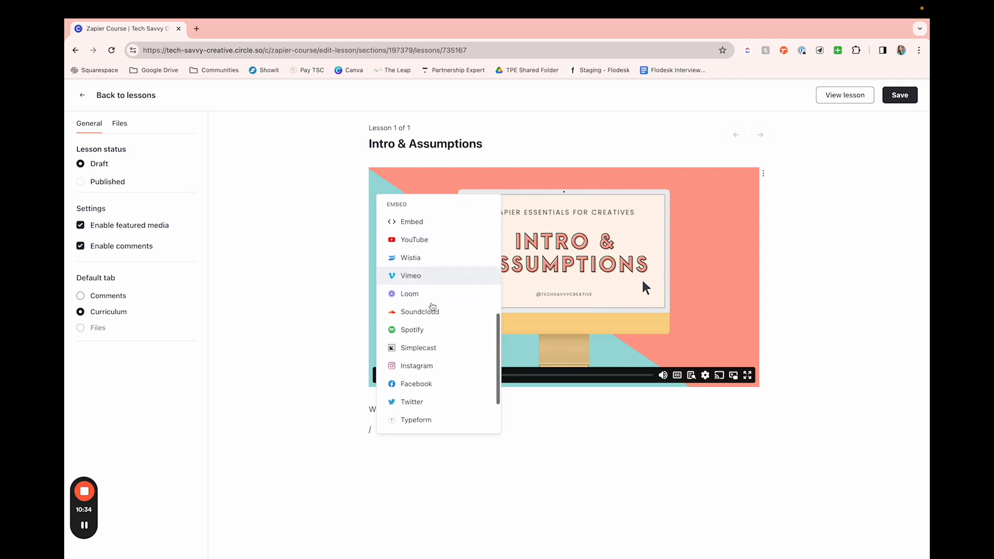
pyautogui.scroll(-3, 430, 356)
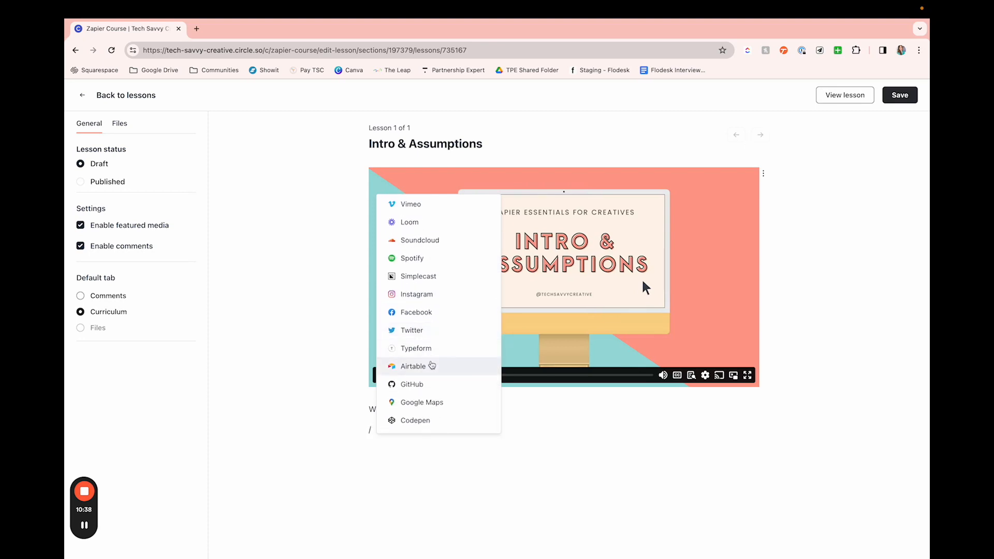
pyautogui.scroll(3, 445, 409)
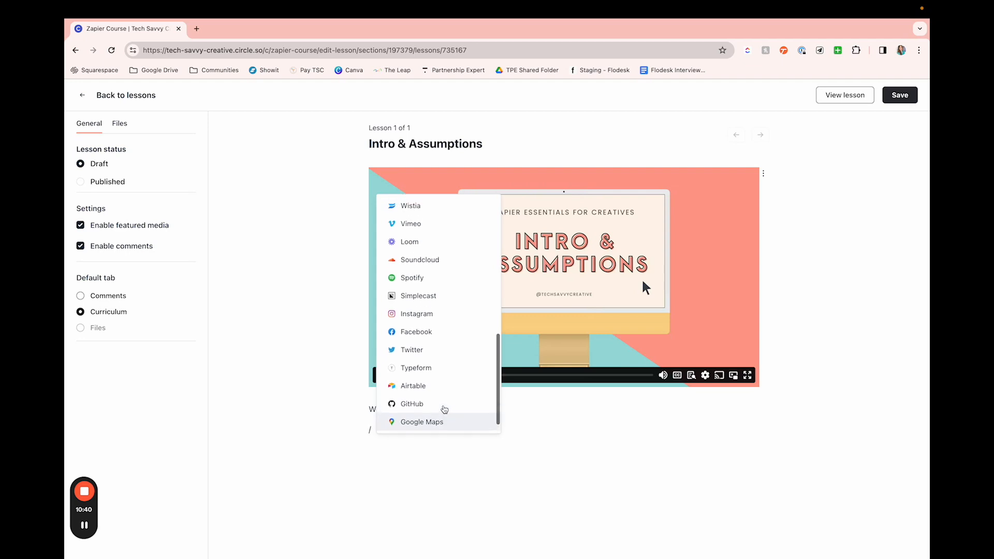
pyautogui.scroll(2, 436, 346)
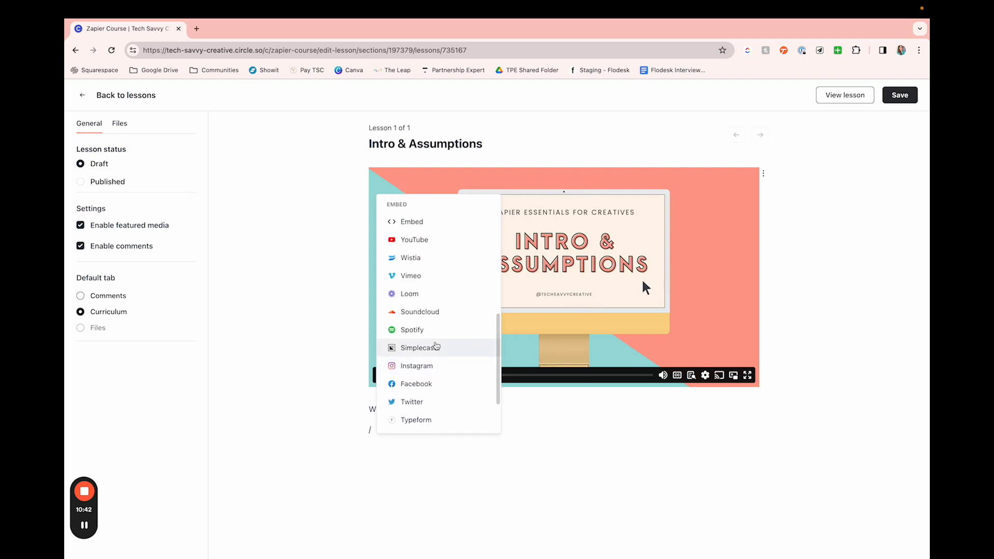
pyautogui.scroll(3, 437, 346)
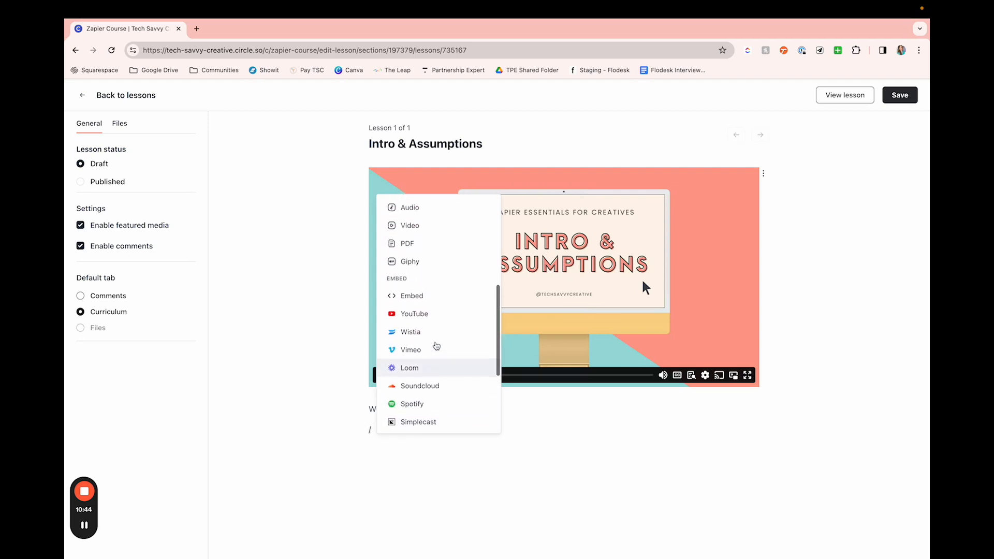
pyautogui.scroll(1, 436, 347)
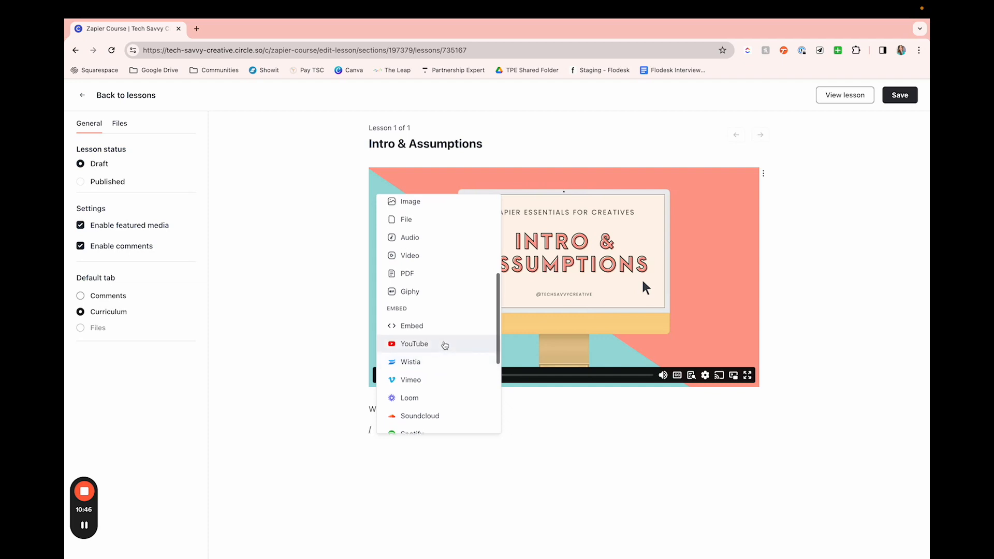
pyautogui.scroll(1, 443, 317)
pyautogui.scroll(3, 443, 316)
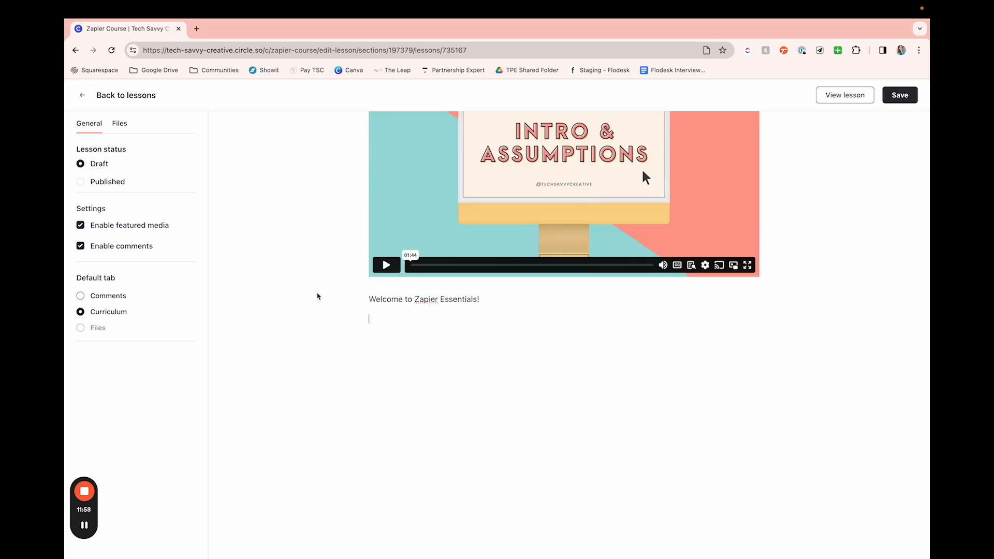
# Step: Attach the Additional Works PDF from the Desktop as a file below the welcome text
pyautogui.write('/')
pyautogui.scroll(-1, 407, 444)
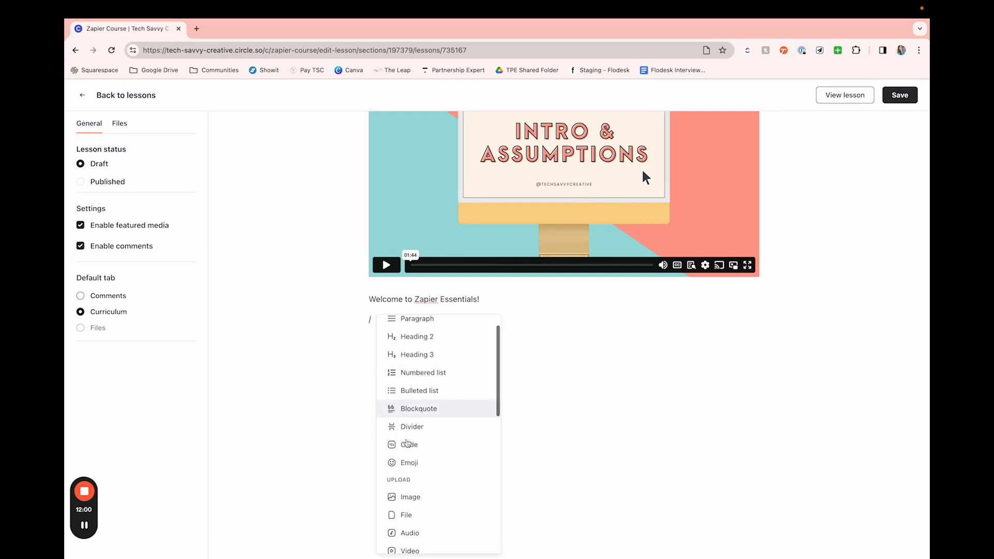
pyautogui.scroll(-2, 407, 444)
pyautogui.click(420, 448)
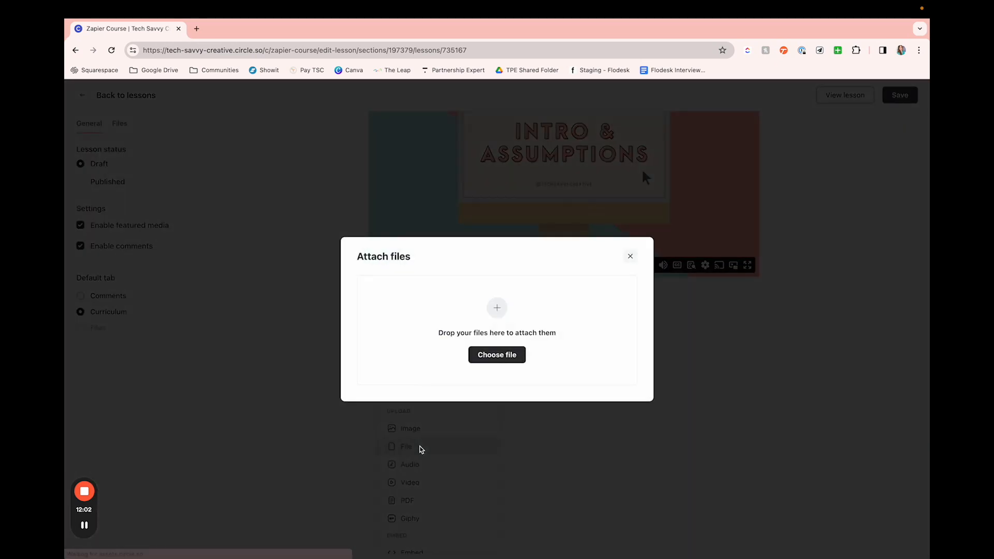
pyautogui.click(489, 355)
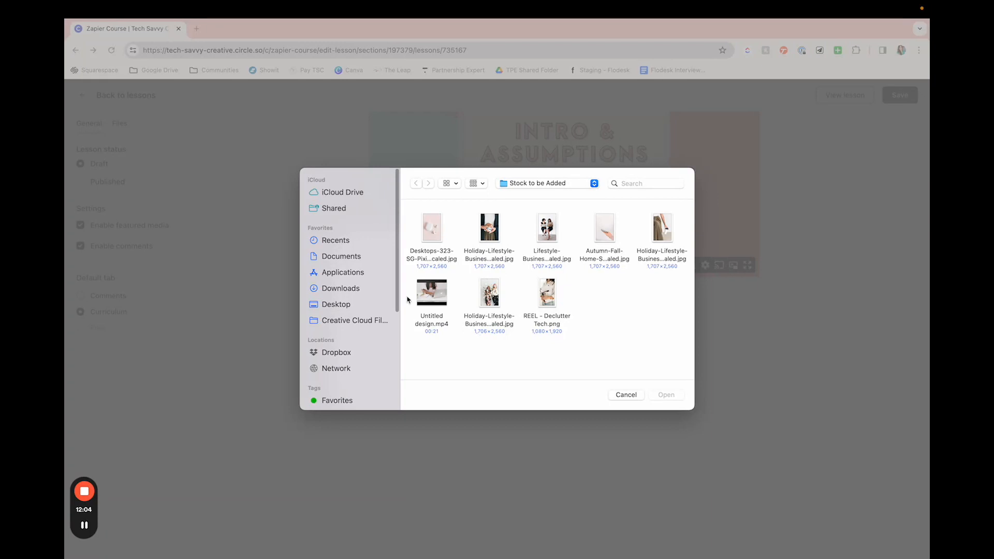
pyautogui.click(350, 304)
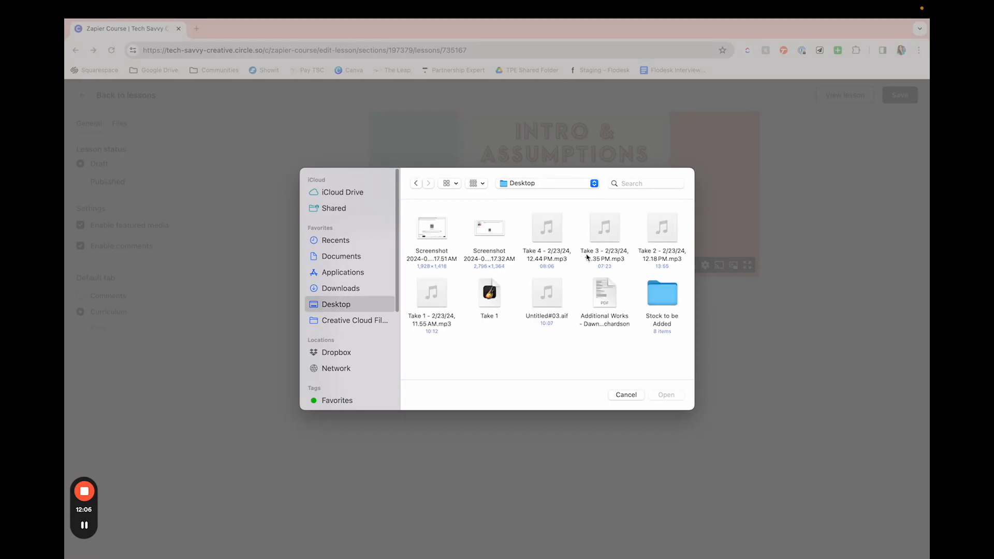
pyautogui.click(607, 301)
pyautogui.click(665, 395)
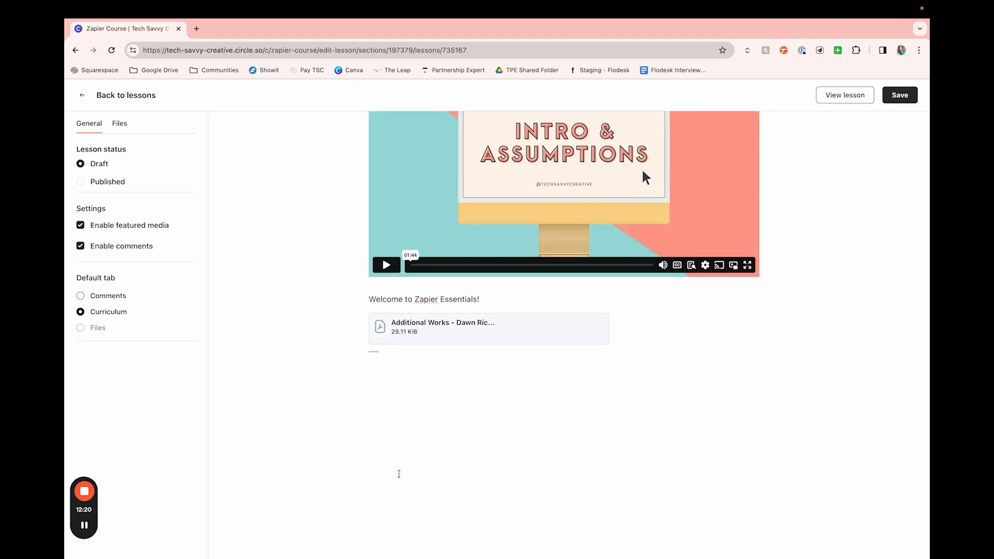
# Step: Look over the insertable content types again below the attached file, and remove the leftover slash
pyautogui.scroll(1, 719, 344)
pyautogui.scroll(2, 719, 345)
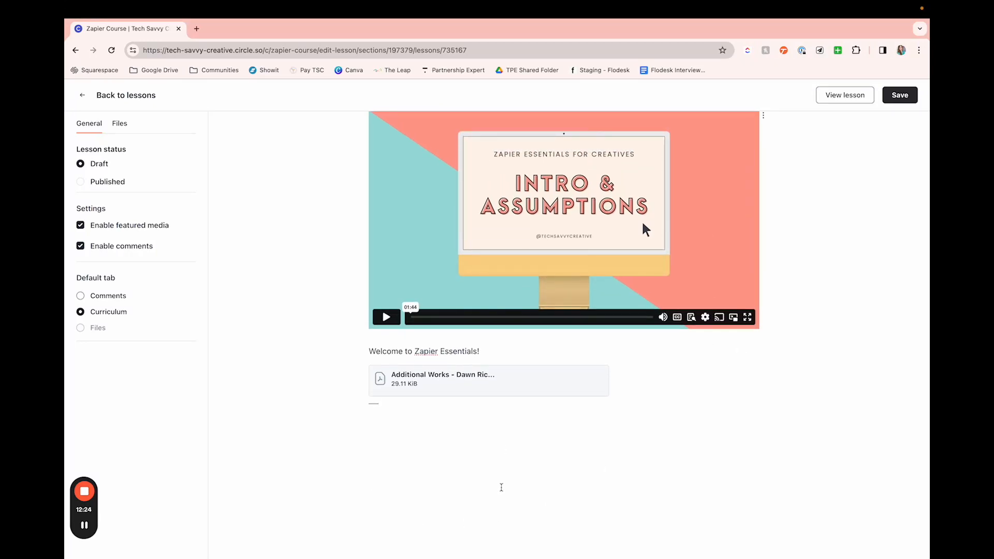
pyautogui.click(501, 487)
pyautogui.write('/')
pyautogui.scroll(-5, 430, 357)
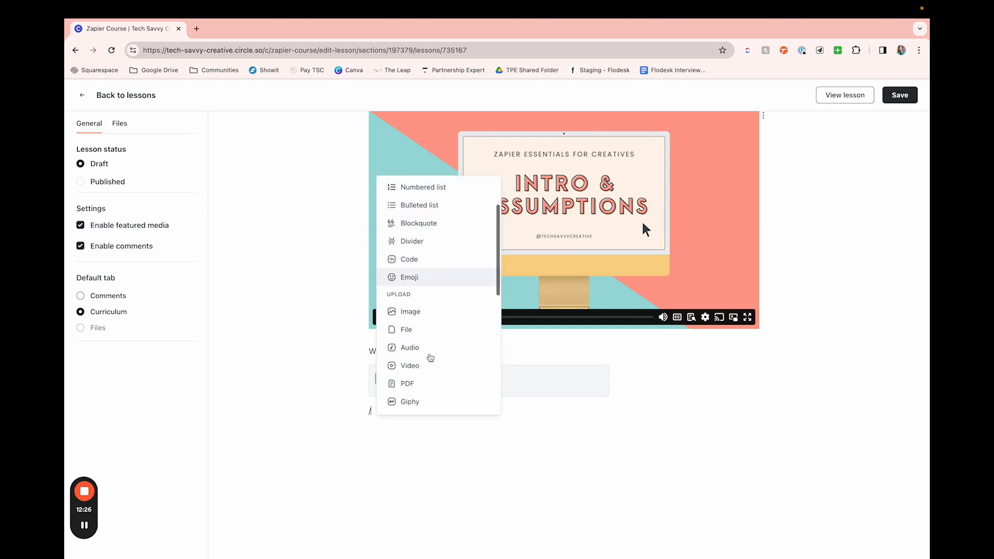
pyautogui.scroll(-3, 431, 358)
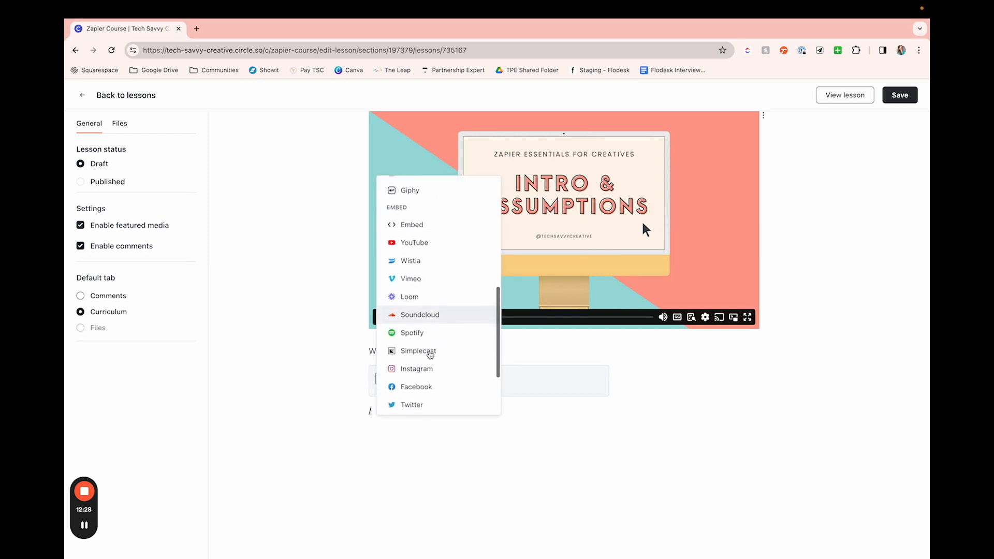
pyautogui.scroll(-3, 429, 354)
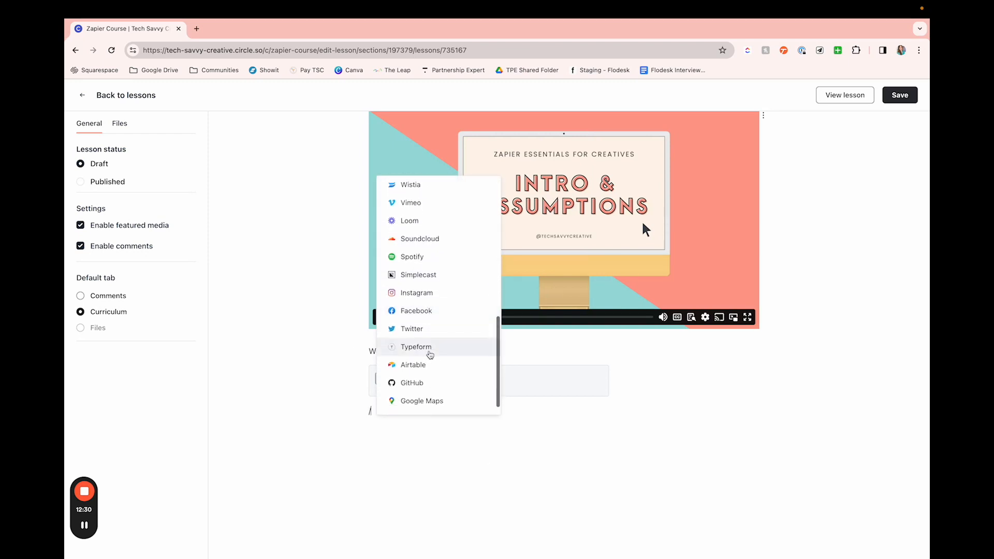
pyautogui.click(468, 461)
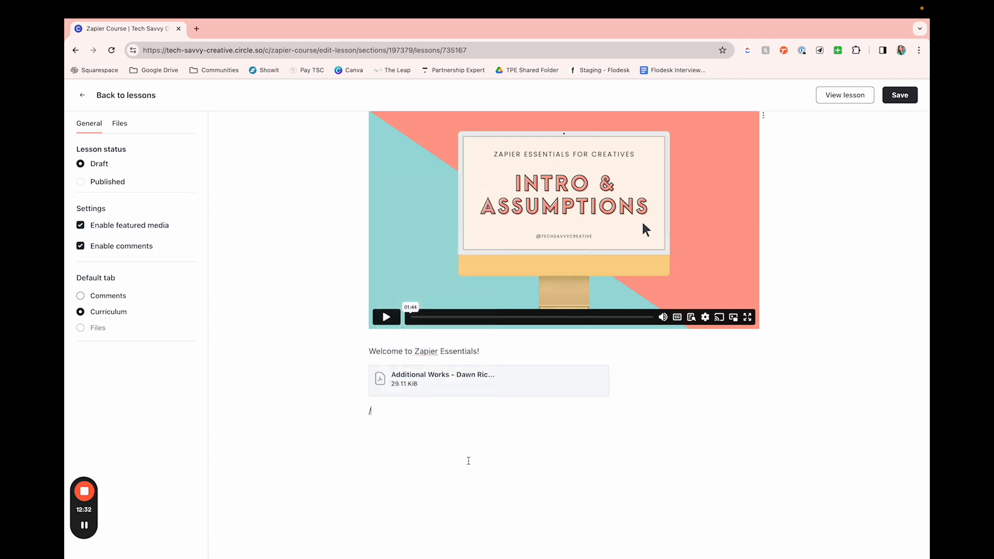
pyautogui.scroll(1, 469, 461)
pyautogui.scroll(2, 469, 460)
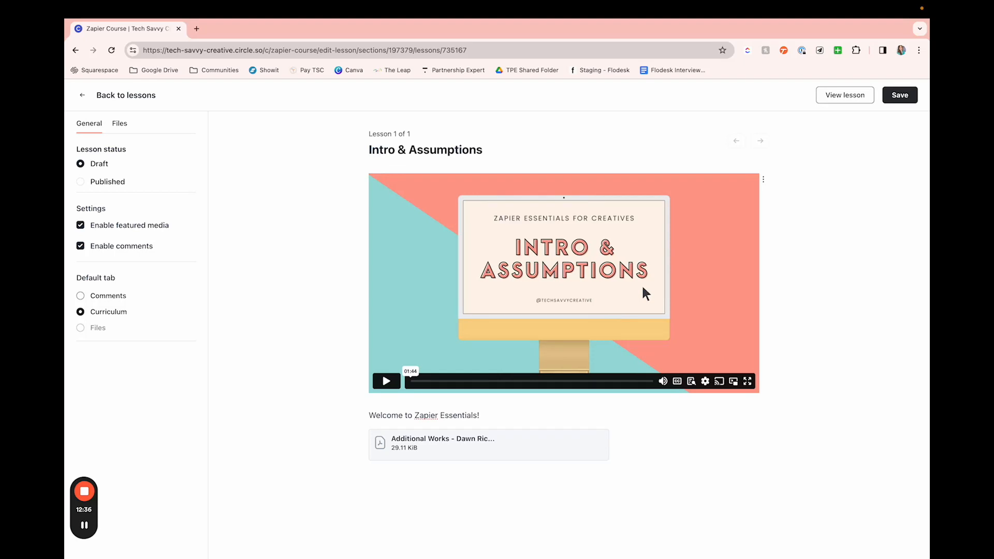
pyautogui.press('BackSpace')
# Step: Save the Intro & Assumptions lesson and look over its video, text and attached file
pyautogui.click(563, 541)
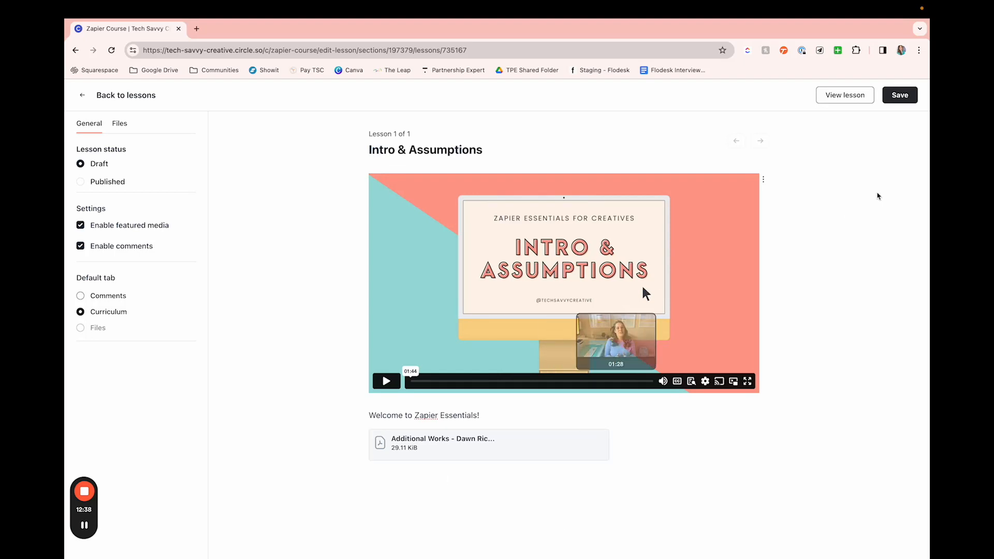
pyautogui.click(903, 96)
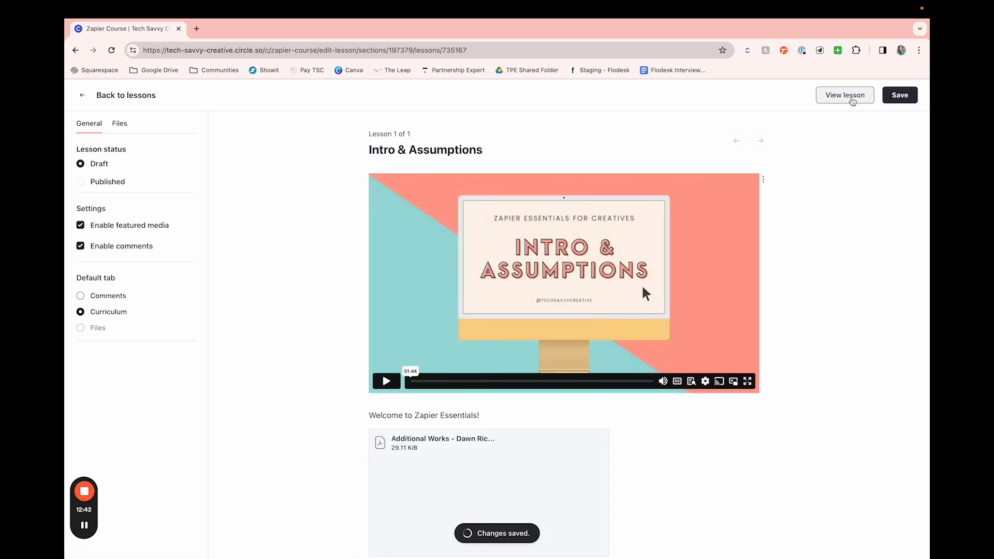
pyautogui.scroll(-3, 761, 282)
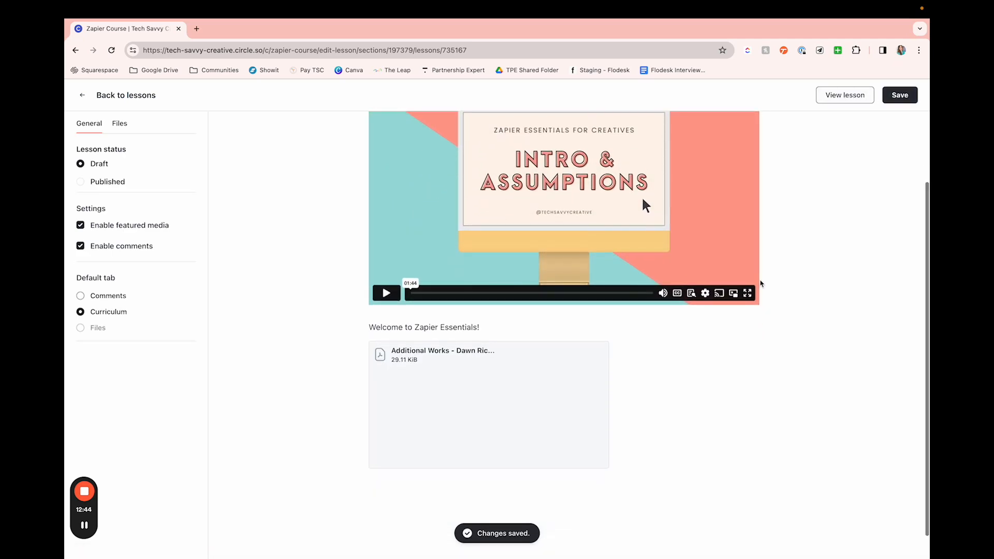
pyautogui.scroll(3, 652, 426)
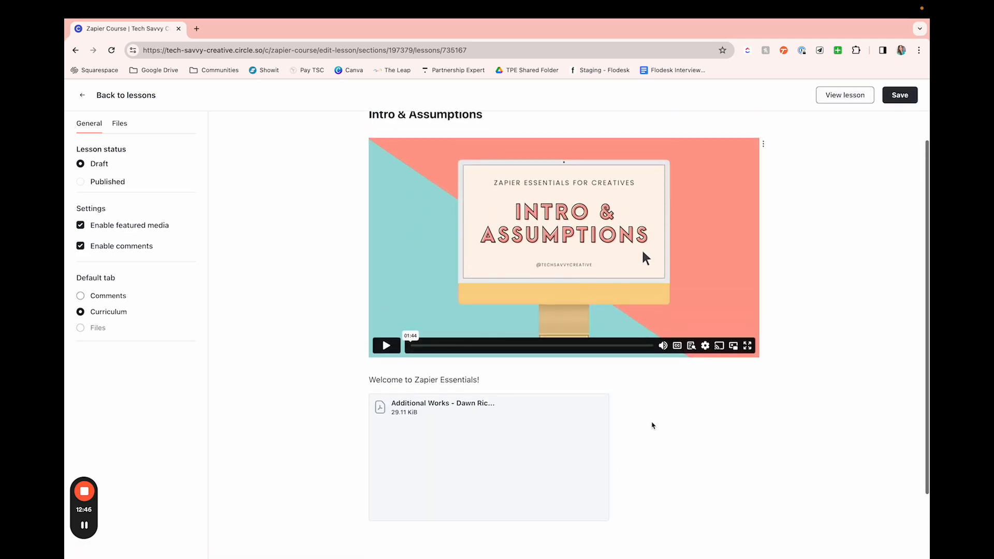
# Step: Preview the Intro & Assumptions lesson as an enrolled member, look over its content, and return to the course's lesson list
pyautogui.click(854, 96)
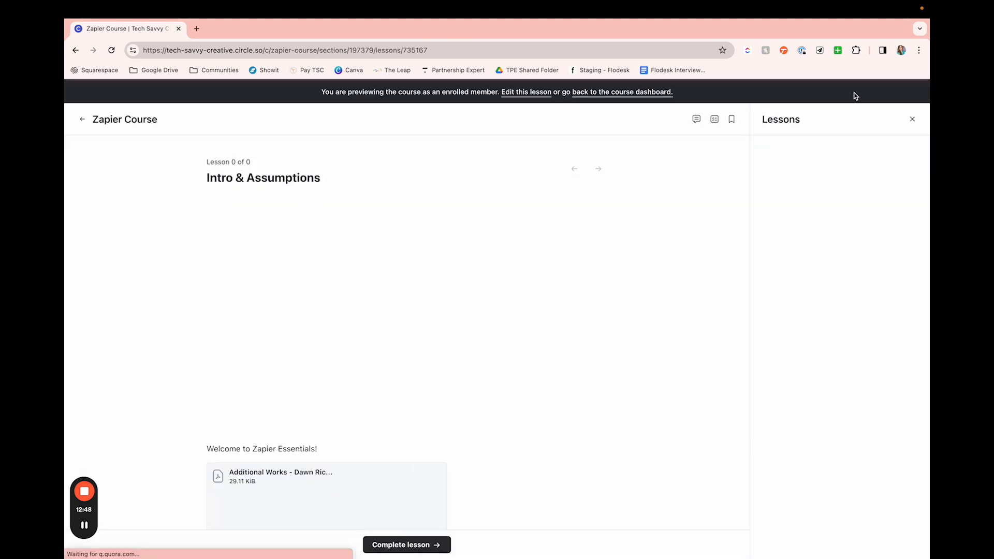
pyautogui.scroll(-3, 651, 336)
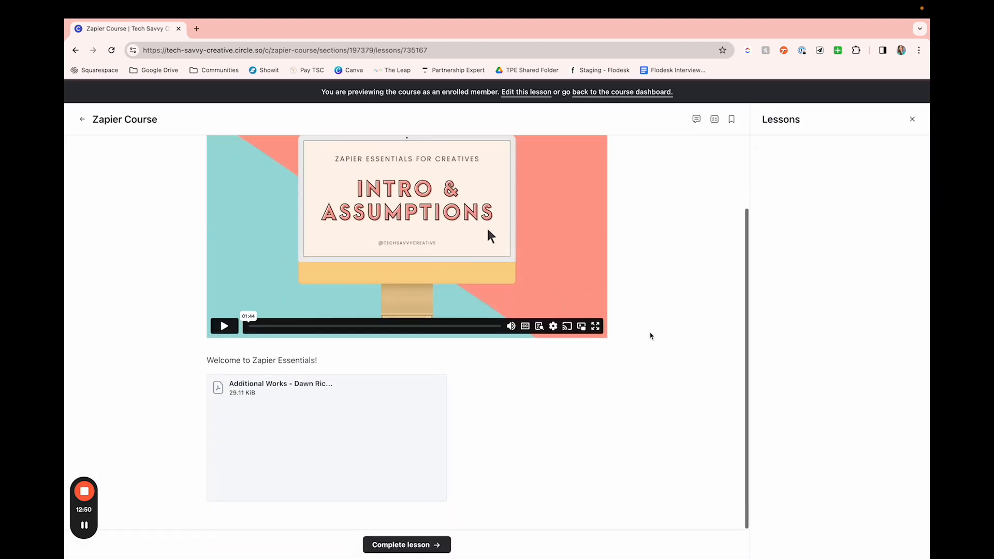
pyautogui.scroll(3, 651, 335)
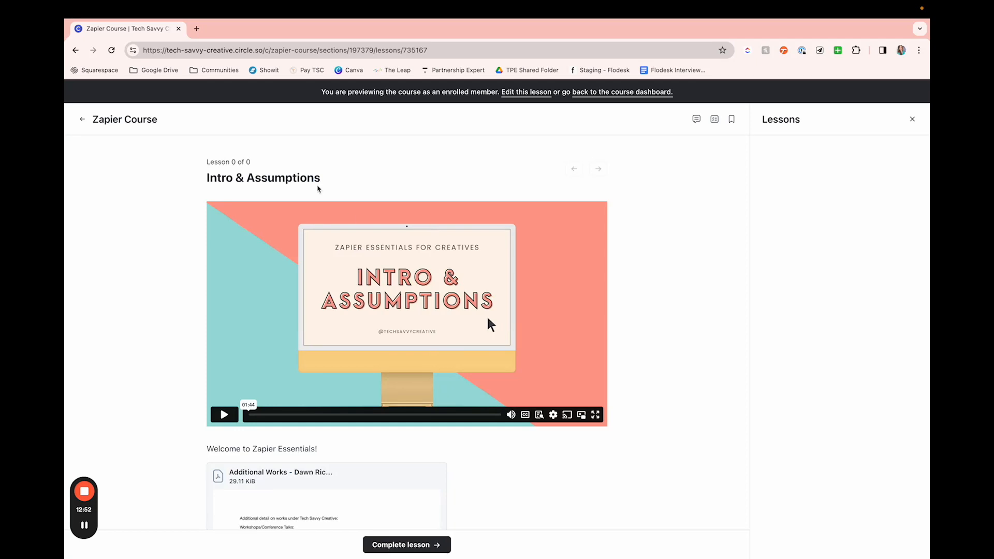
pyautogui.click(83, 119)
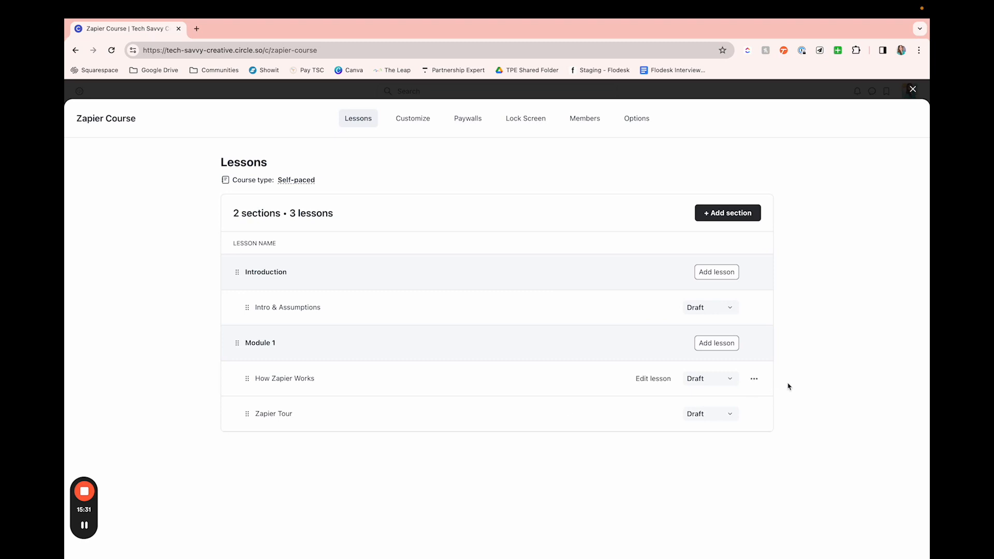
# Step: Set the Intro & Assumptions, How Zapier Works and Zapier Tour lessons to Published
pyautogui.click(726, 311)
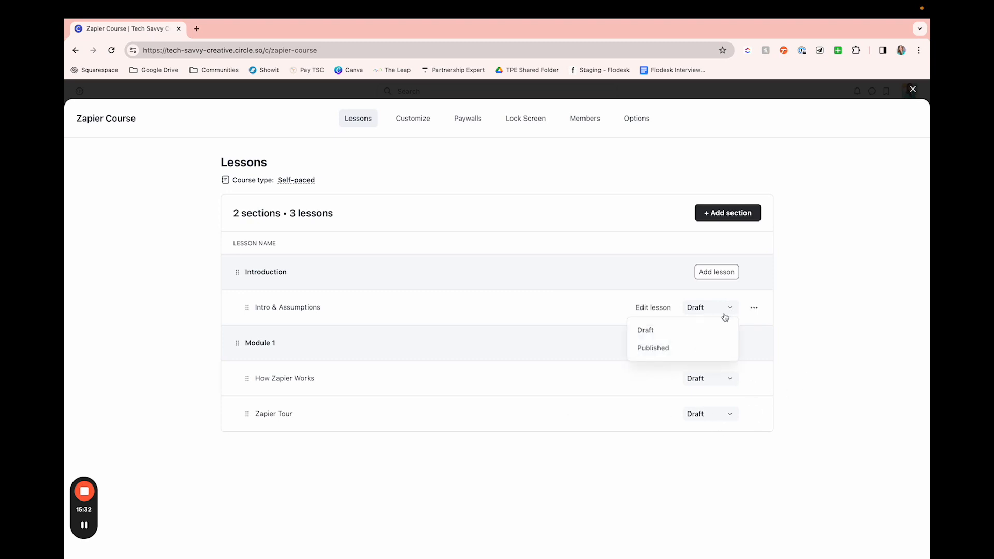
pyautogui.click(703, 347)
pyautogui.click(725, 379)
pyautogui.click(702, 417)
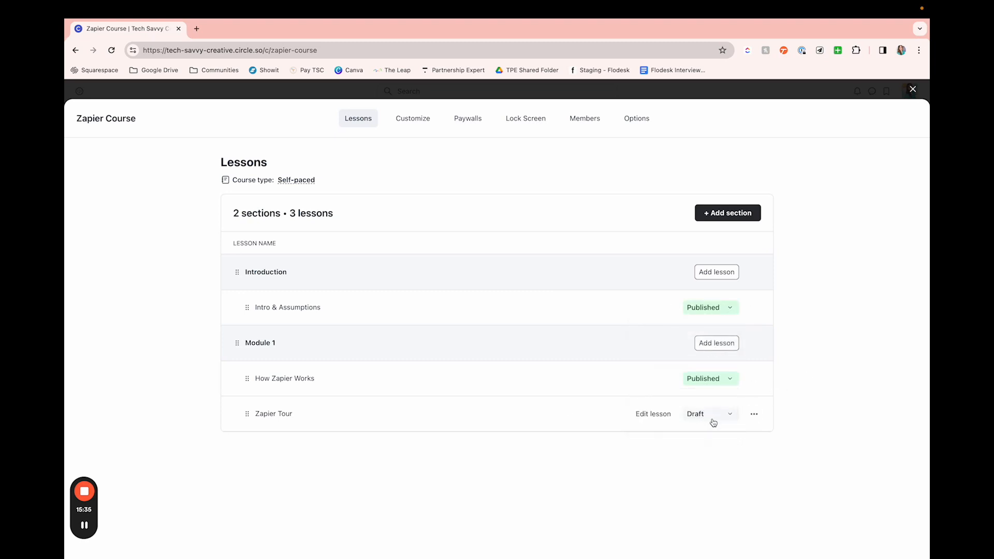
pyautogui.click(717, 414)
pyautogui.click(683, 461)
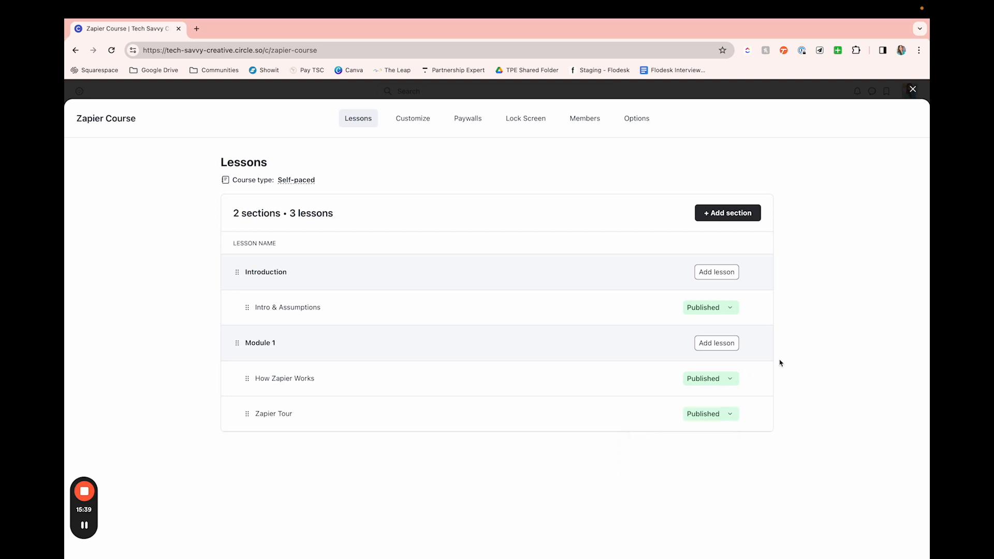
# Step: Open the How Zapier Works lesson, preview it as an enrolled member and show its comments
pyautogui.click(280, 382)
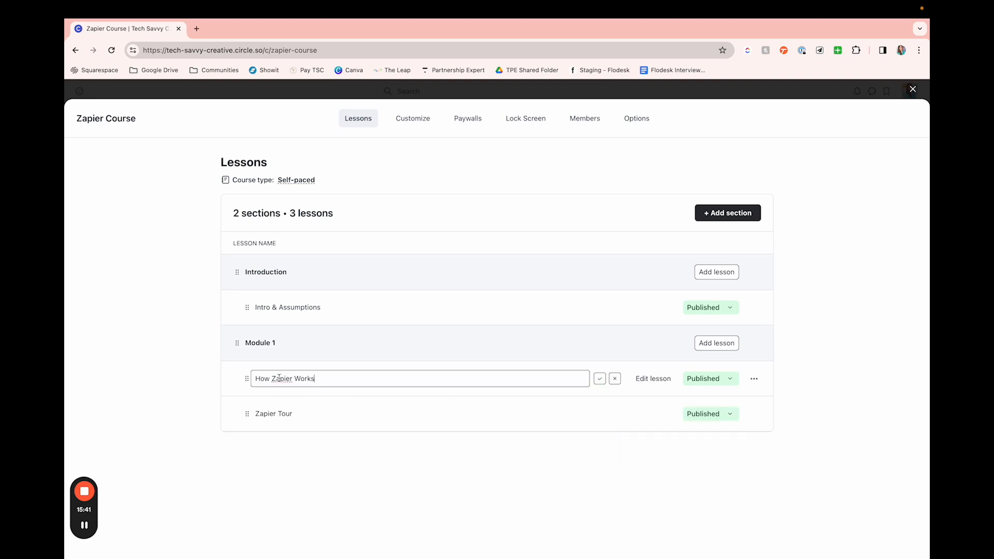
pyautogui.click(495, 441)
pyautogui.click(648, 381)
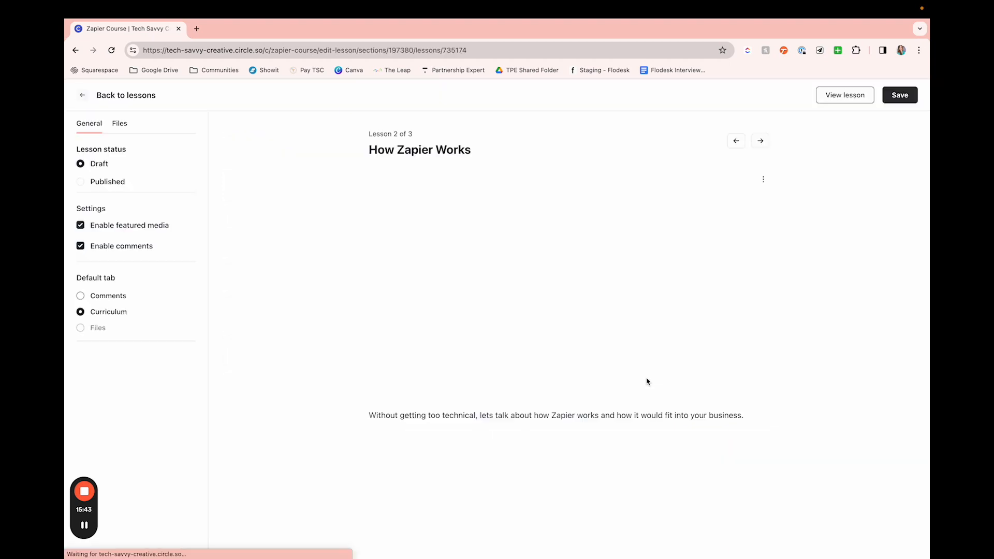
pyautogui.click(843, 93)
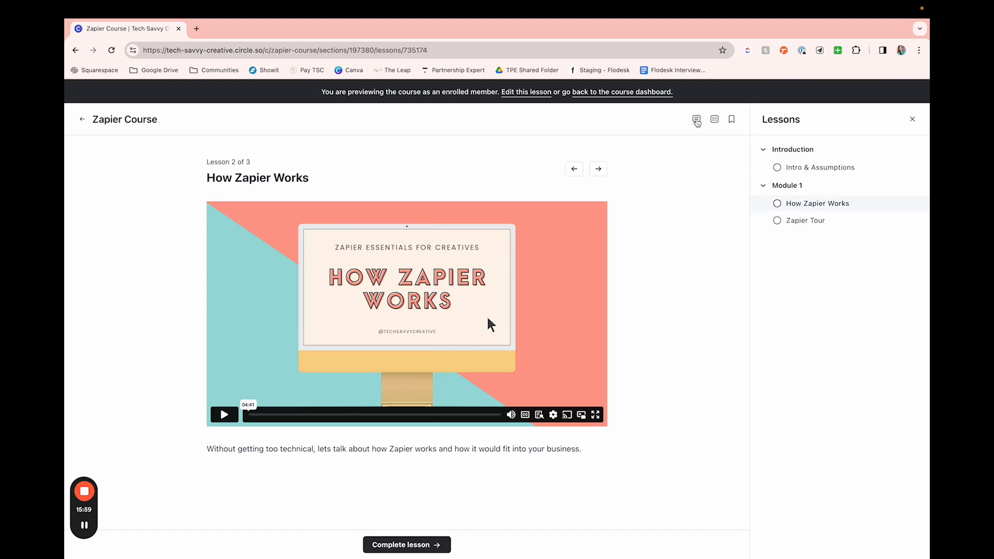
pyautogui.click(697, 121)
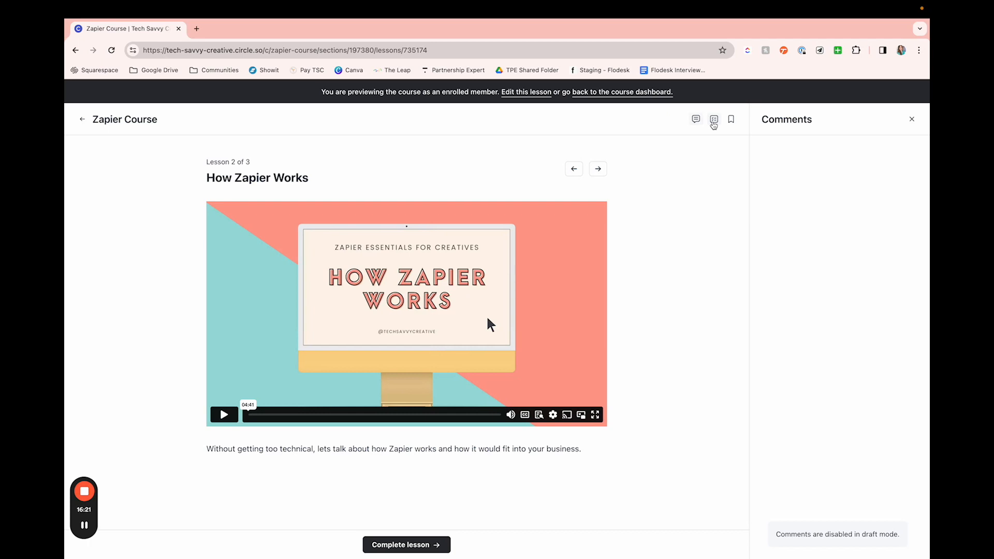
# Step: Bookmark the How Zapier Works lesson and remove the bookmark again
pyautogui.click(731, 120)
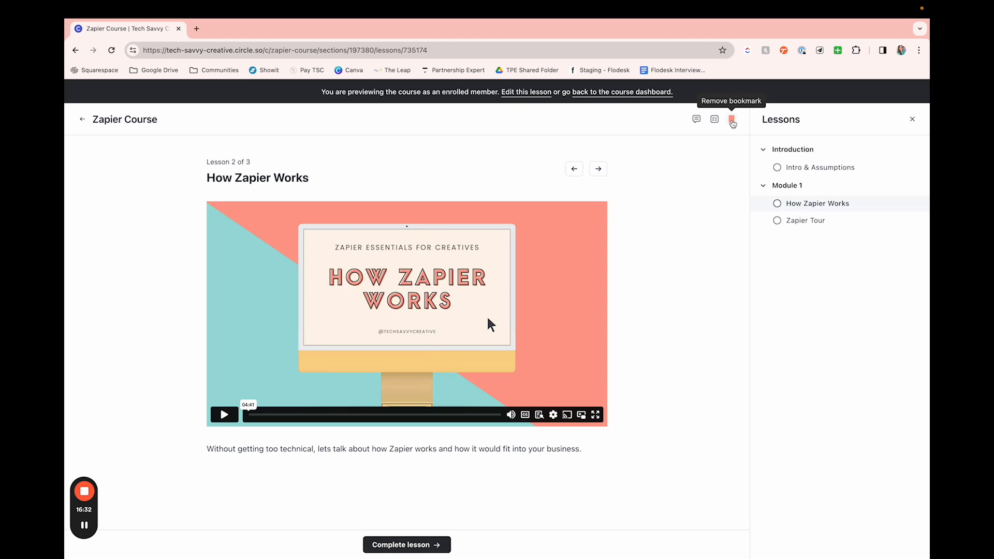
pyautogui.click(732, 123)
# Step: Leave the lesson preview and publish the Zapier Course space with its access set to Private
pyautogui.click(622, 93)
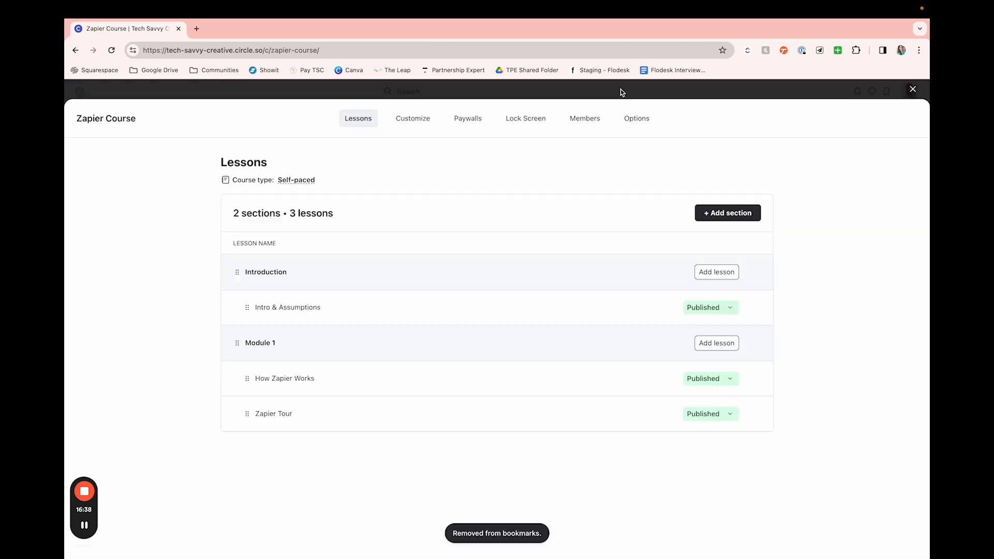
pyautogui.click(409, 124)
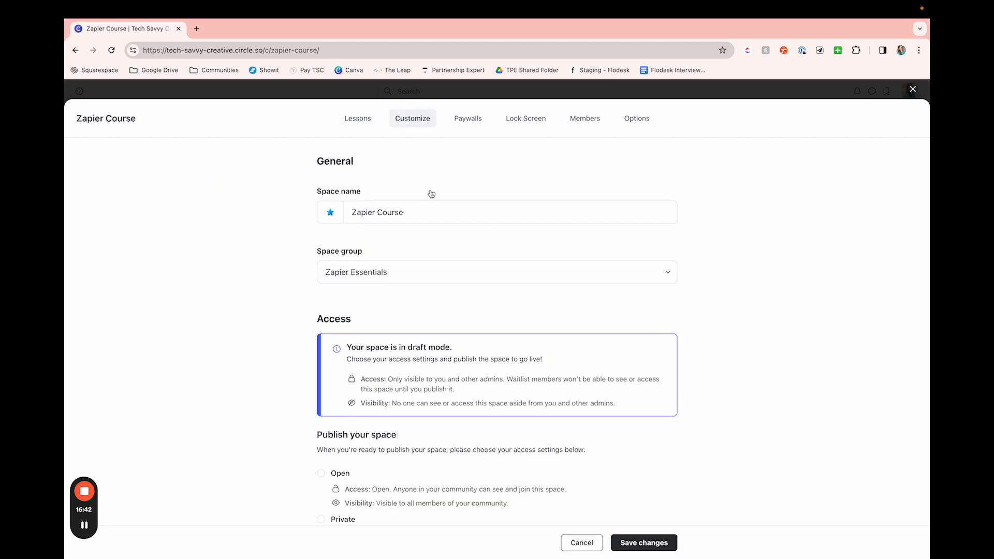
pyautogui.scroll(-2, 431, 194)
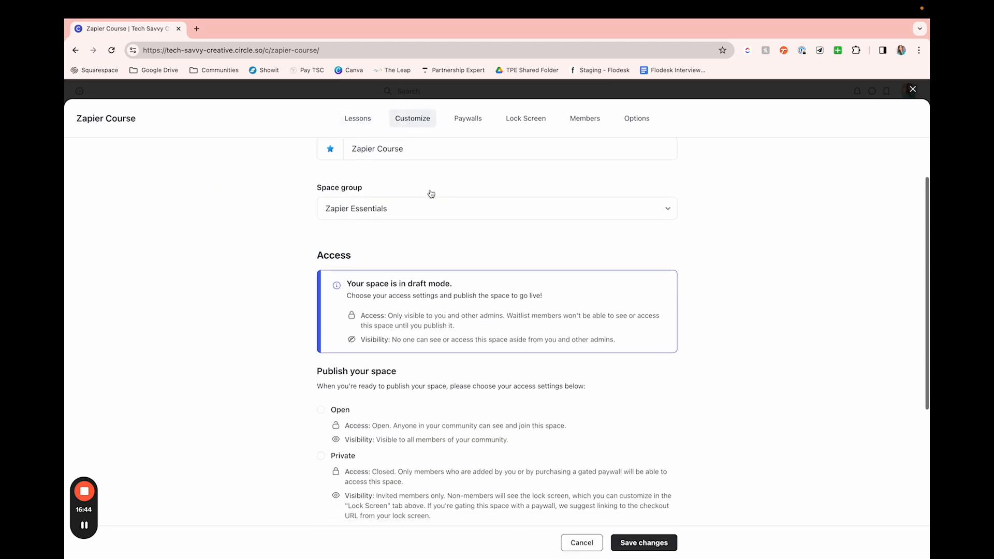
pyautogui.scroll(-1, 428, 223)
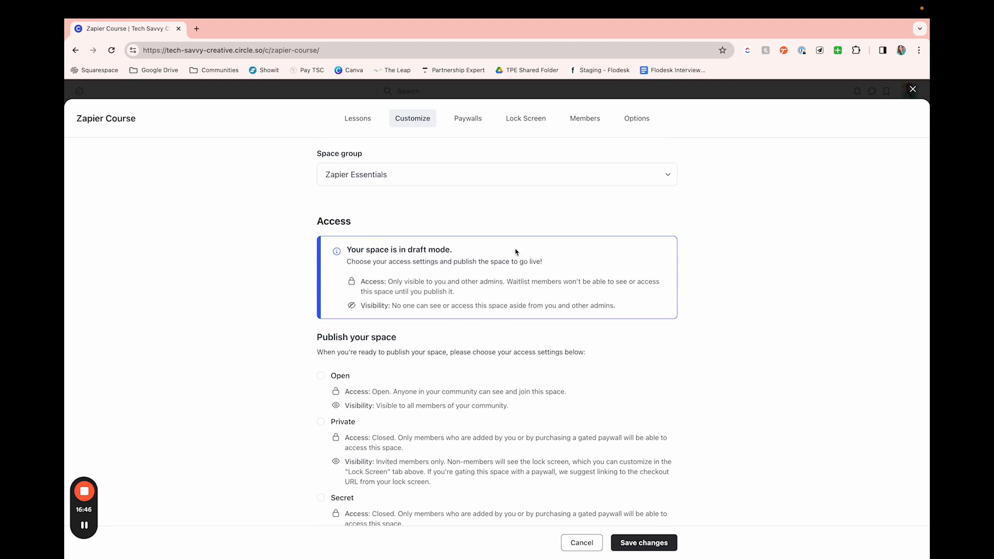
pyautogui.scroll(-2, 516, 249)
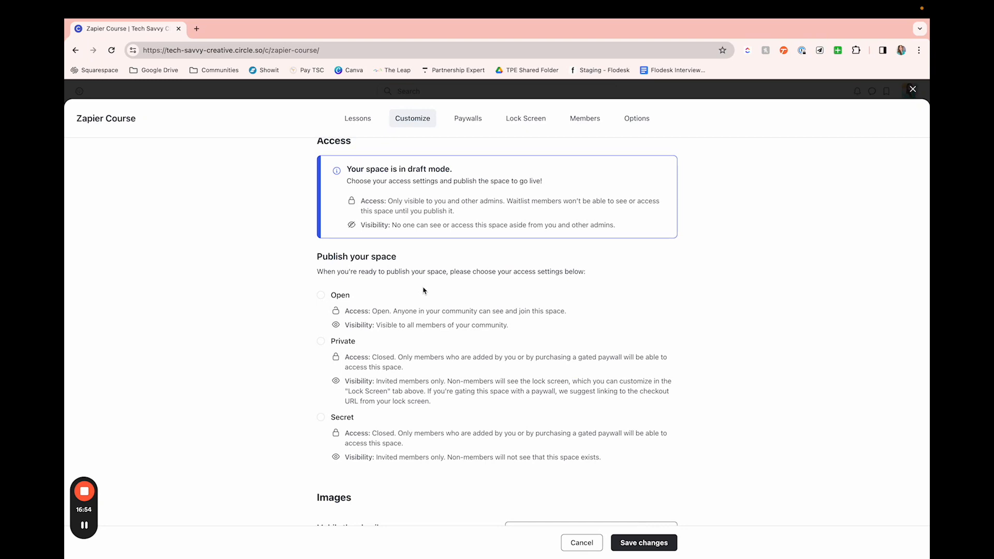
pyautogui.click(321, 341)
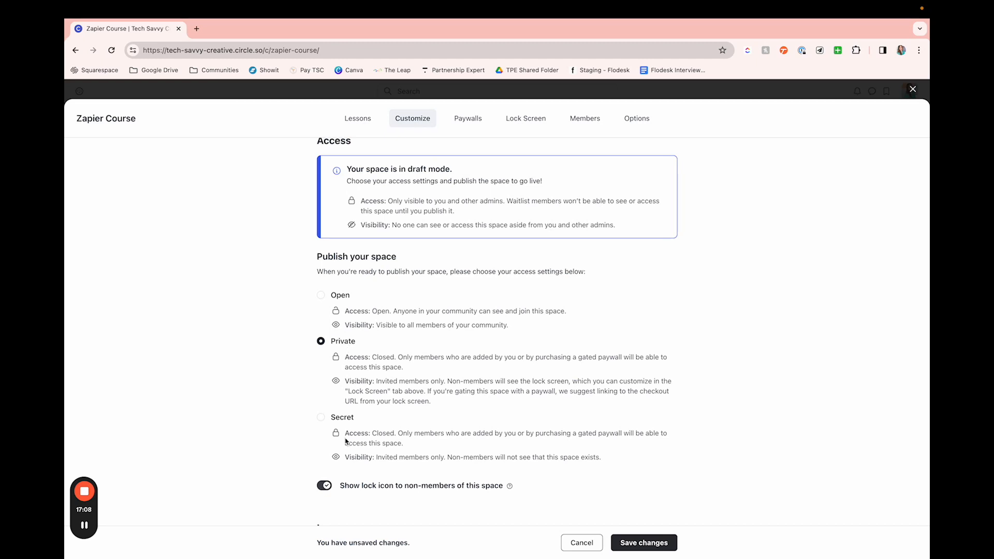
pyautogui.scroll(-2, 160, 339)
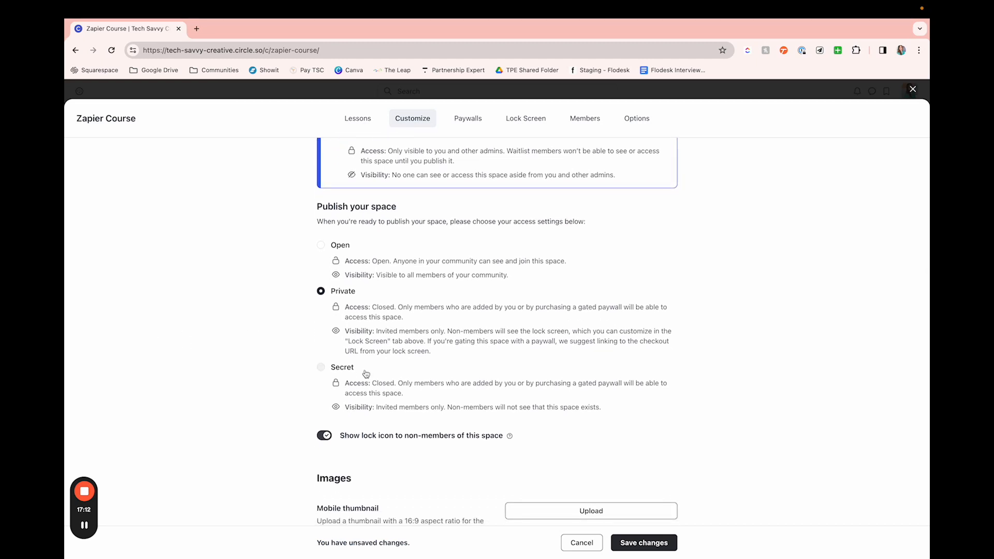
pyautogui.scroll(-1, 366, 373)
pyautogui.scroll(-2, 365, 374)
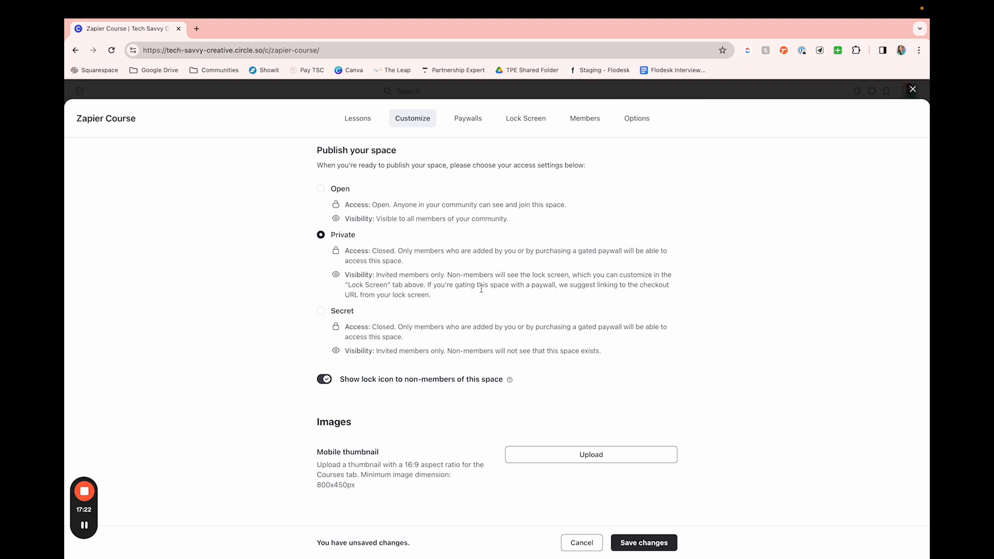
pyautogui.click(636, 543)
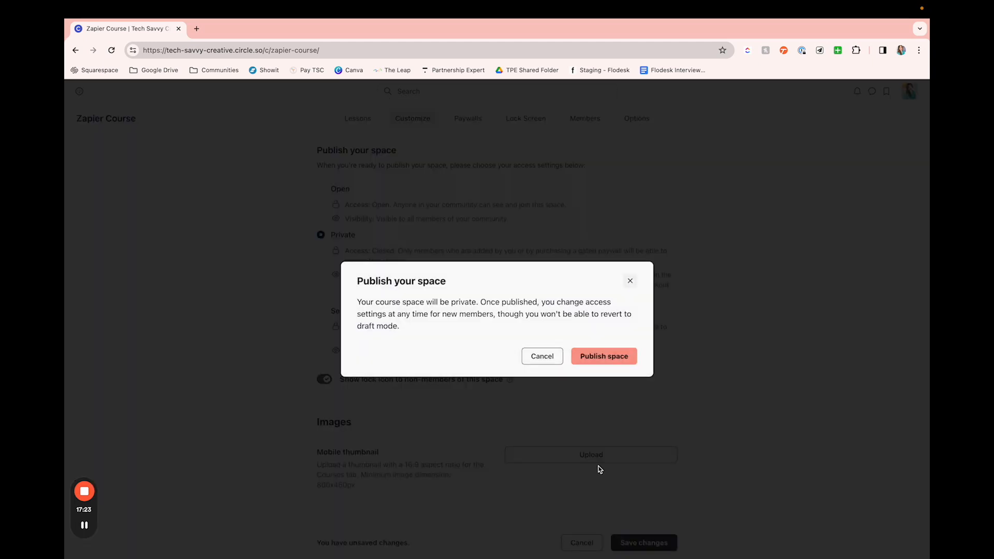
pyautogui.click(616, 359)
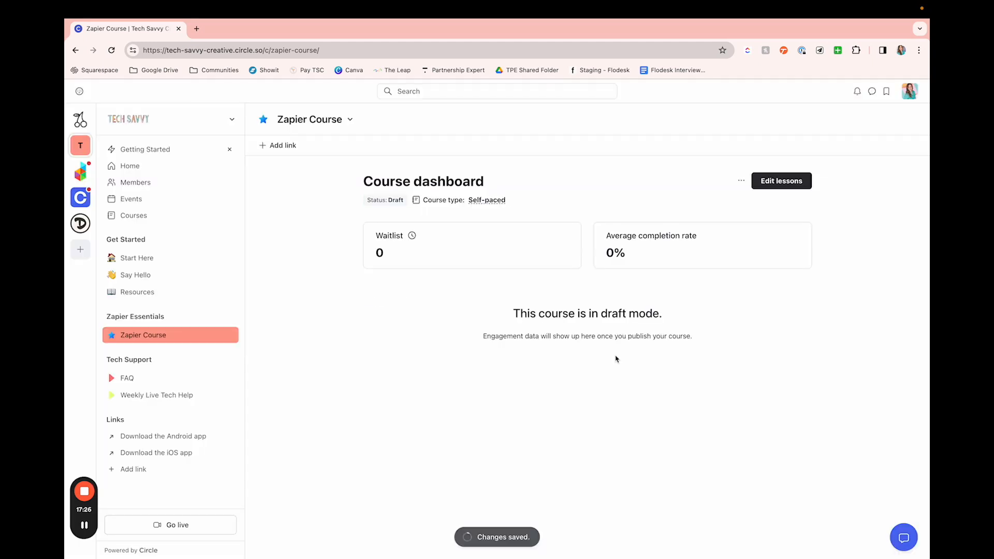
# Step: Reopen the Zapier Course settings and look over its access options and the paywall information
pyautogui.click(742, 181)
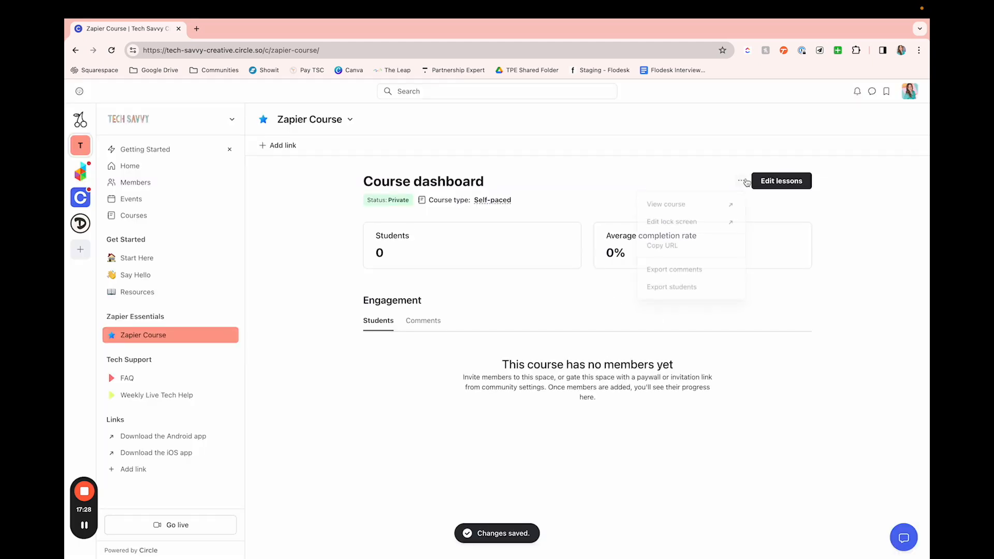
pyautogui.click(781, 386)
pyautogui.click(781, 181)
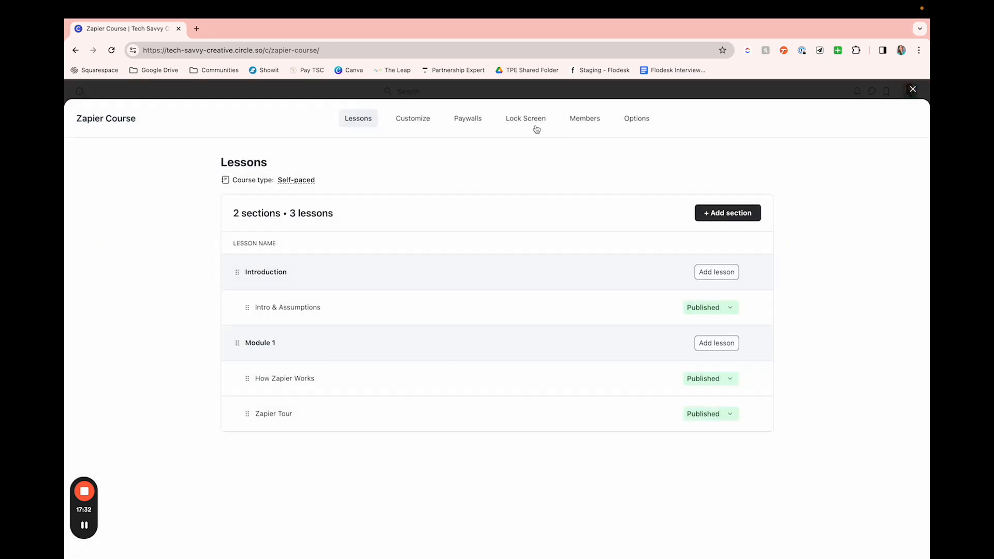
pyautogui.click(412, 126)
pyautogui.scroll(-3, 512, 310)
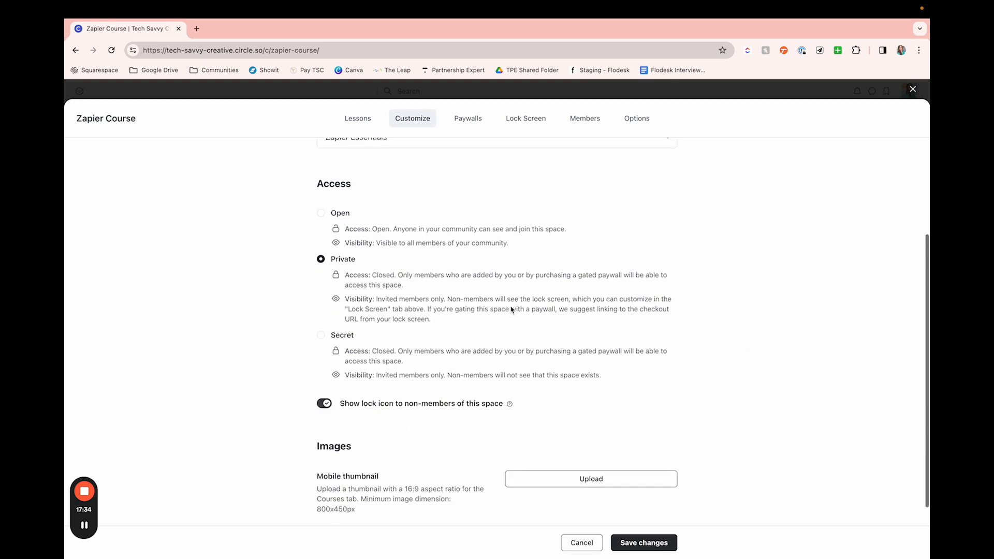
pyautogui.scroll(3, 511, 309)
pyautogui.click(467, 122)
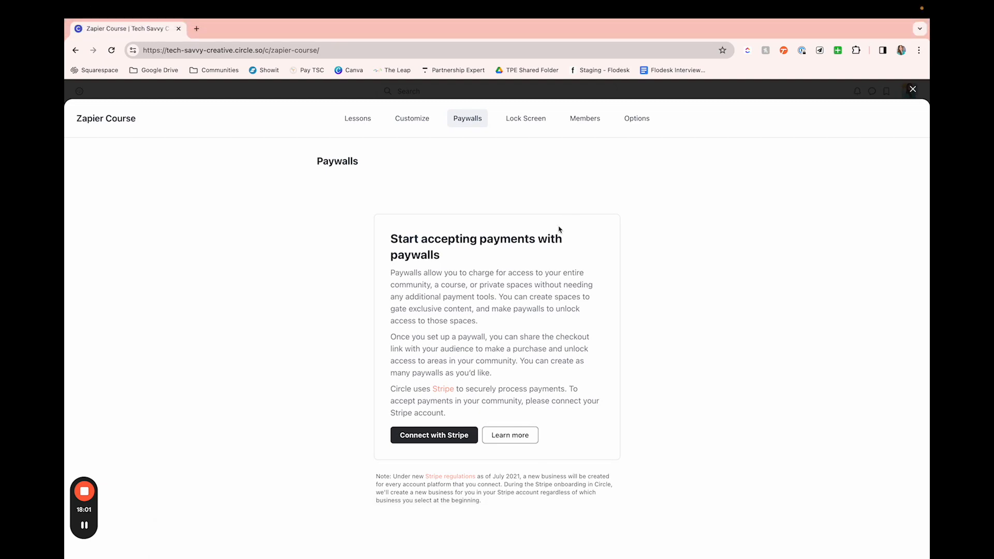
# Step: Try the blue overlay color #4067B5 on the banner of the course's lock screen
pyautogui.click(533, 123)
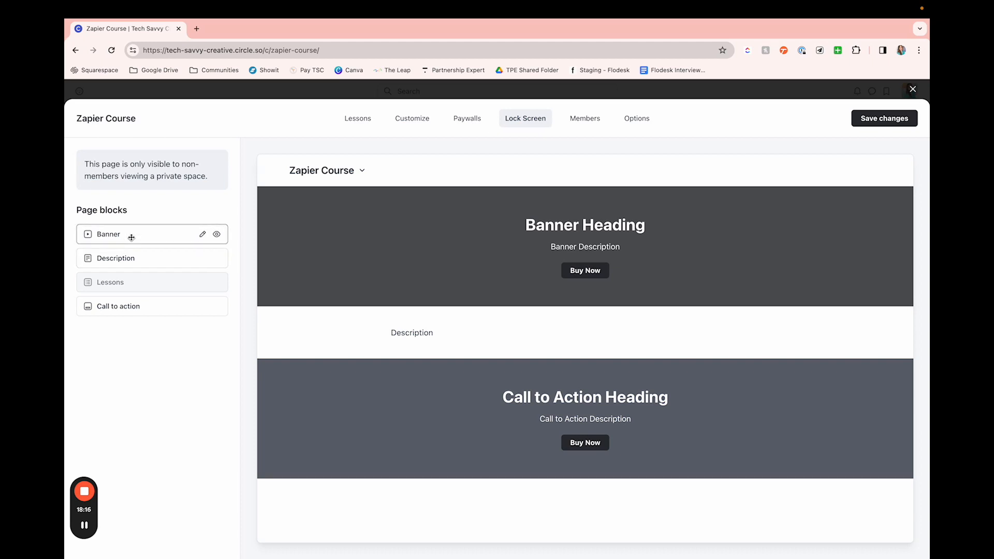
pyautogui.click(202, 235)
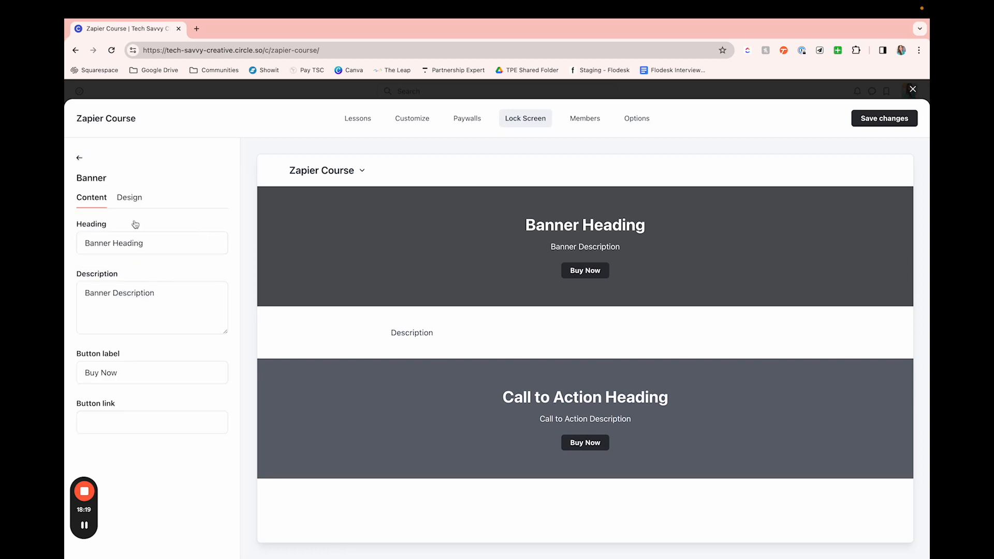
pyautogui.click(130, 200)
pyautogui.click(124, 321)
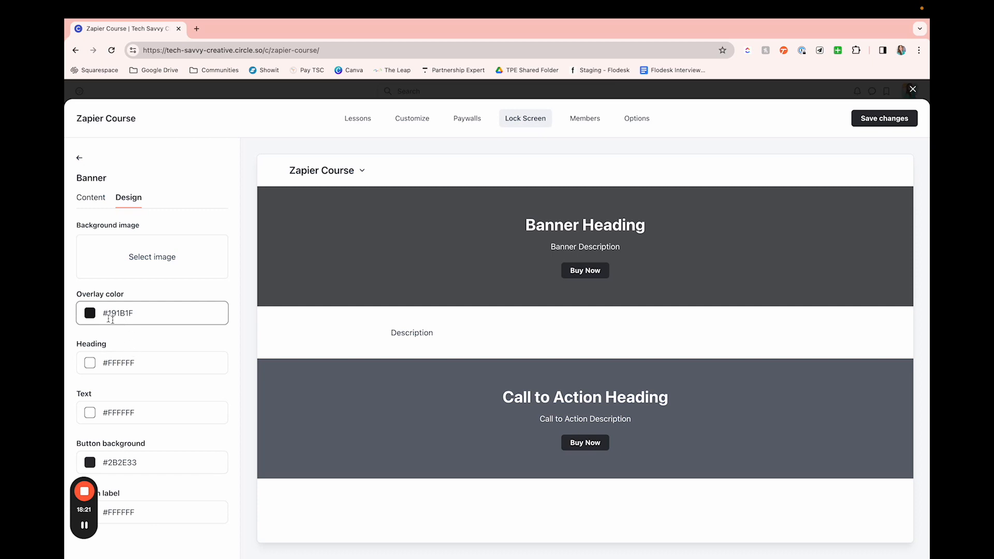
pyautogui.click(96, 315)
pyautogui.moveTo(133, 350); pyautogui.dragTo(144, 340)
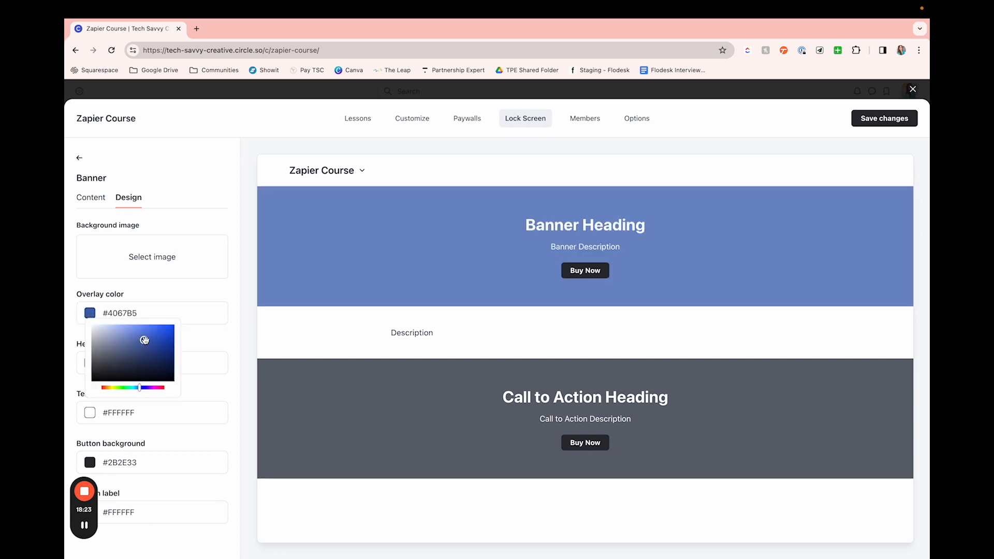
pyautogui.click(213, 384)
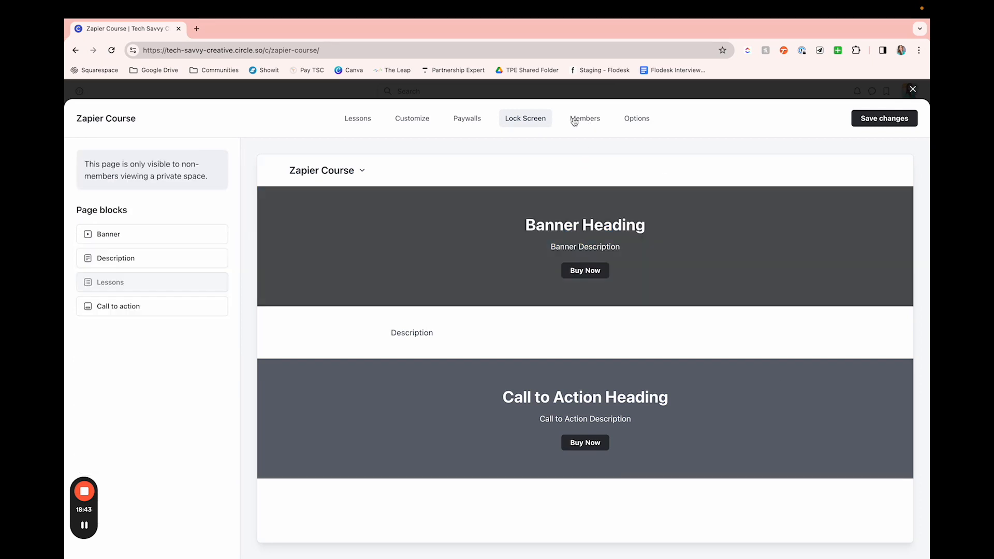
# Step: Look over the Zapier Course's member list and its notification, permission and SEO options
pyautogui.click(575, 121)
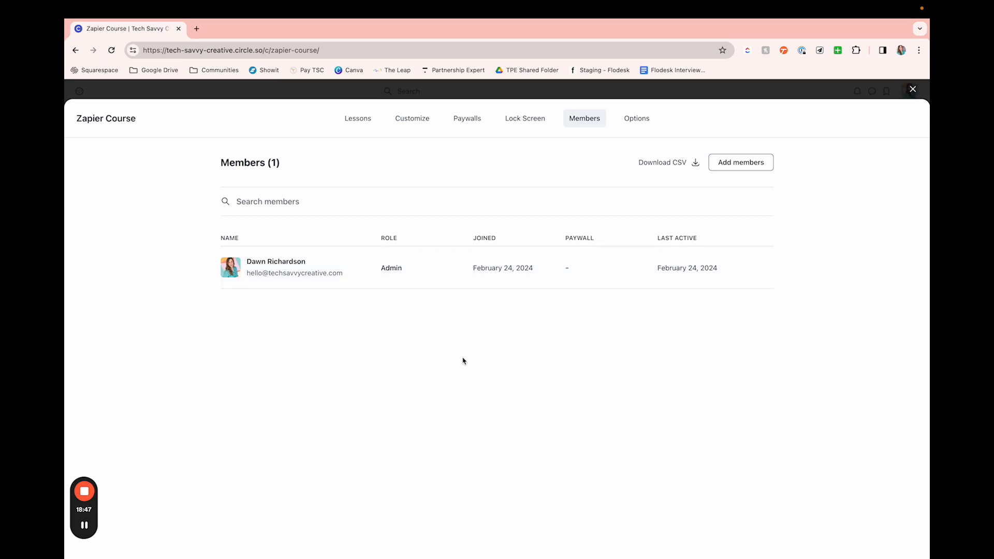
pyautogui.click(639, 120)
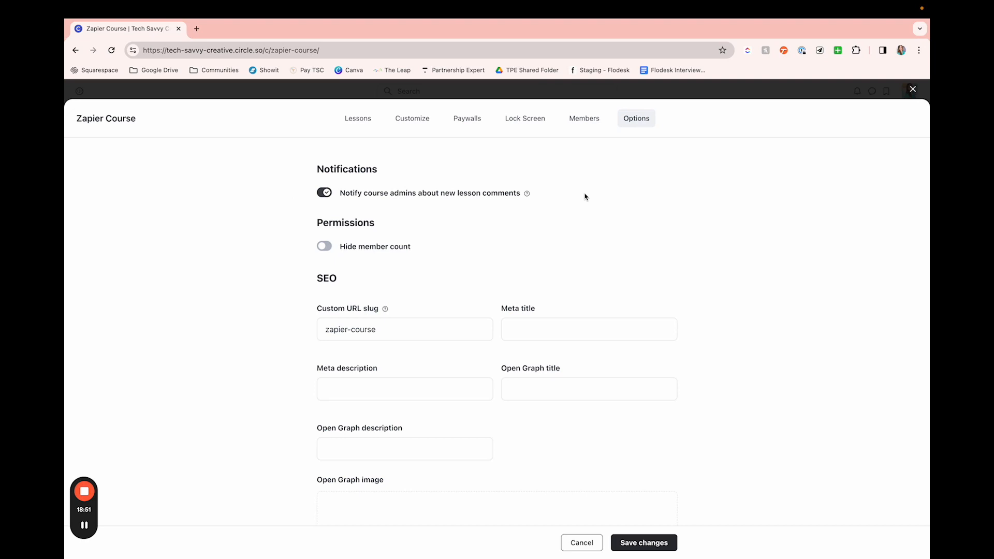
pyautogui.scroll(-1, 586, 197)
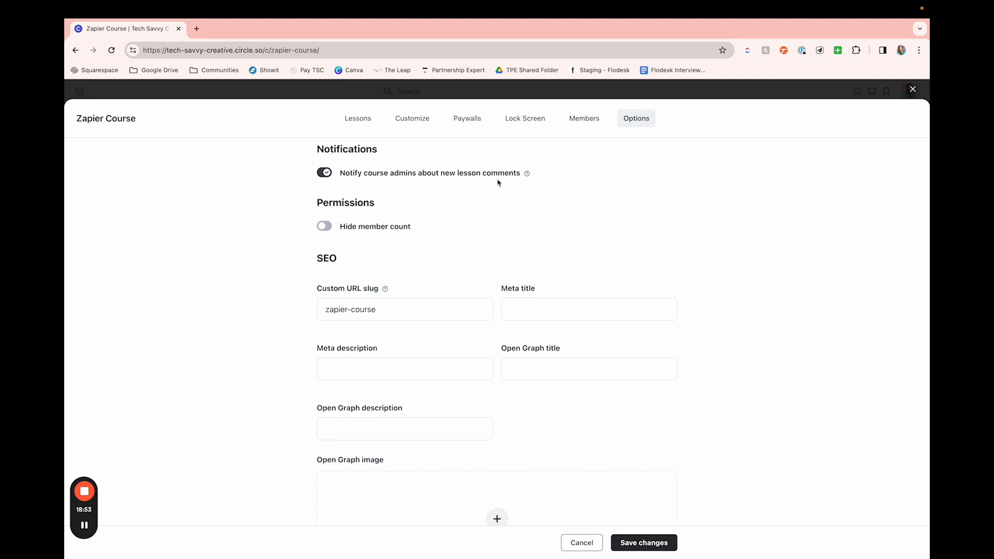
pyautogui.scroll(-2, 499, 182)
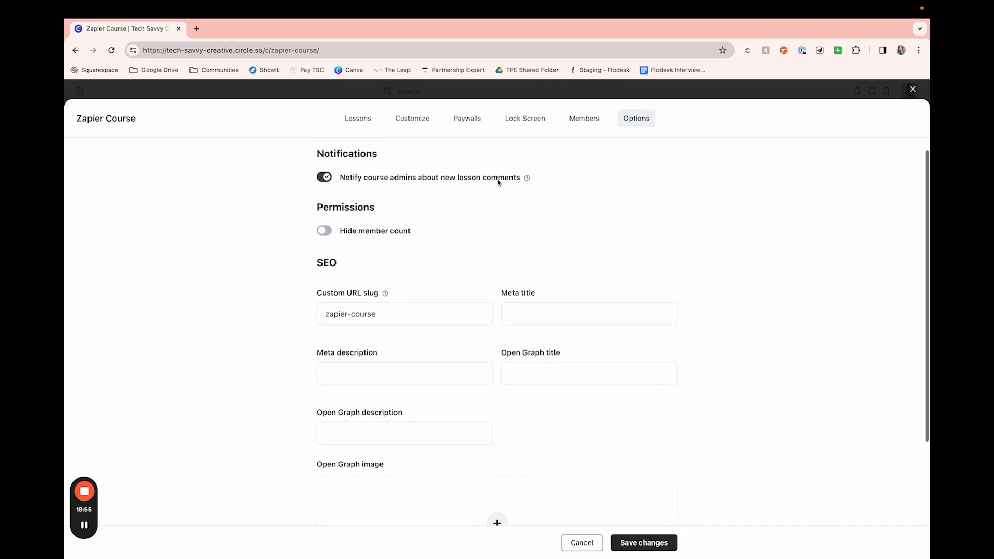
pyautogui.scroll(-2, 484, 212)
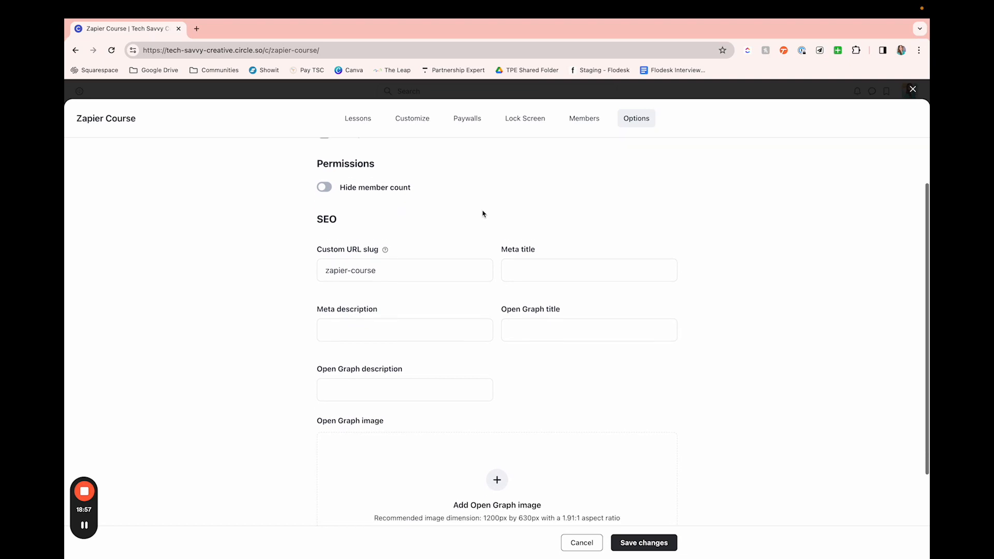
# Step: Turn on Hide member count, look over the SEO fields, and close the course settings without saving
pyautogui.click(330, 181)
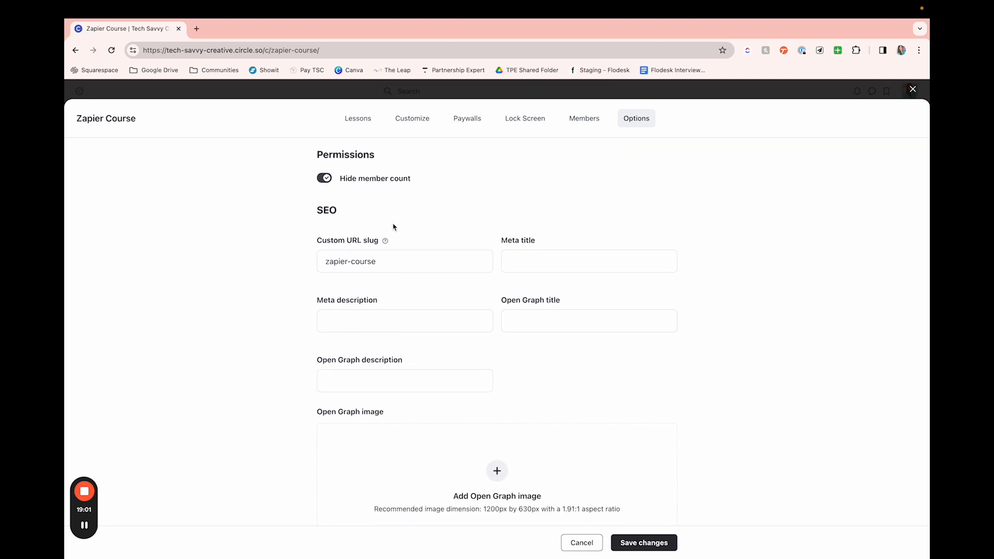
pyautogui.scroll(-3, 394, 227)
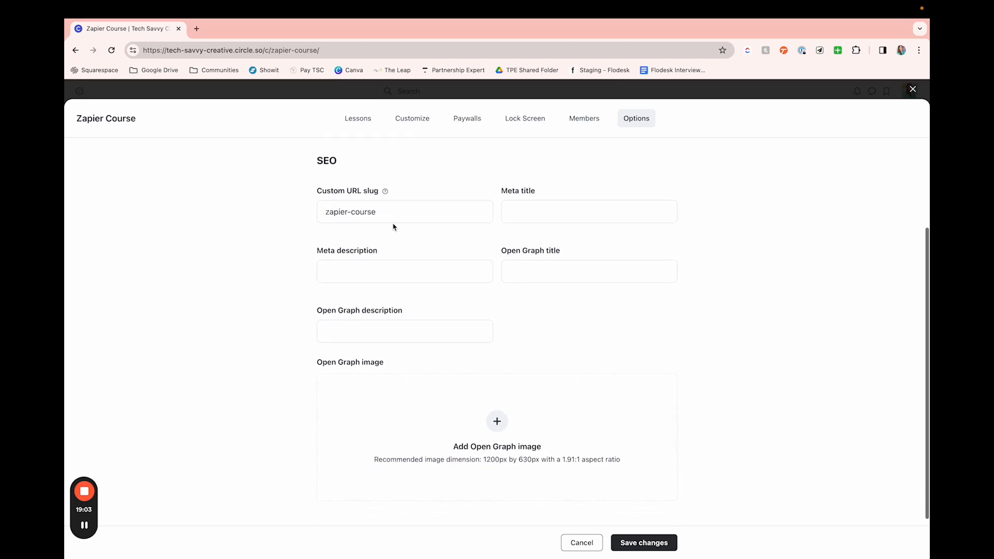
pyautogui.scroll(2, 393, 226)
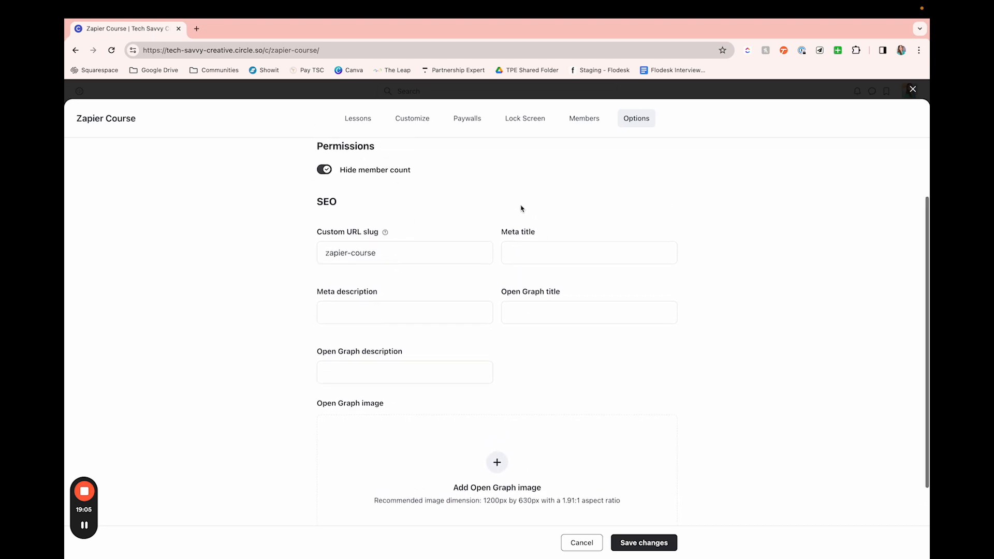
pyautogui.scroll(-3, 521, 209)
pyautogui.scroll(6, 530, 193)
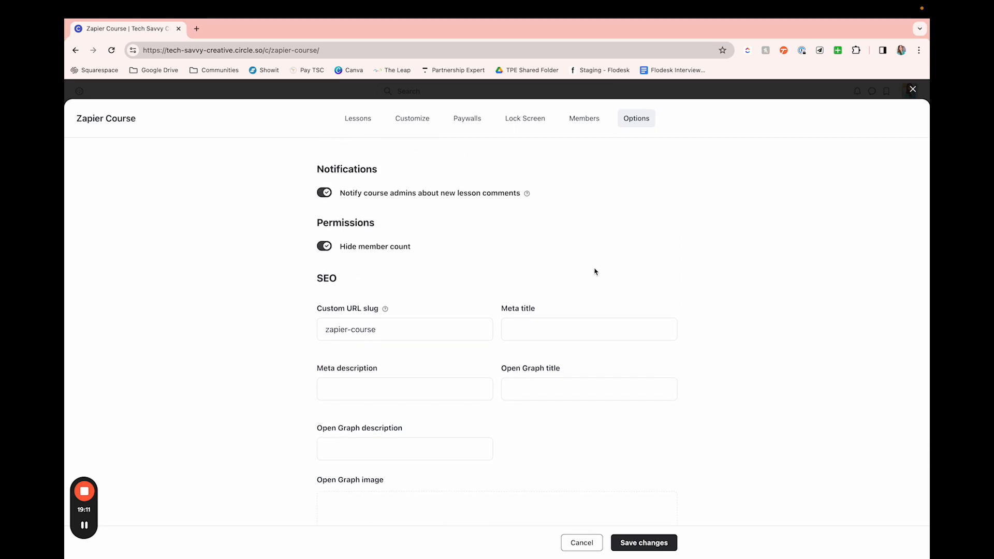
pyautogui.click(913, 91)
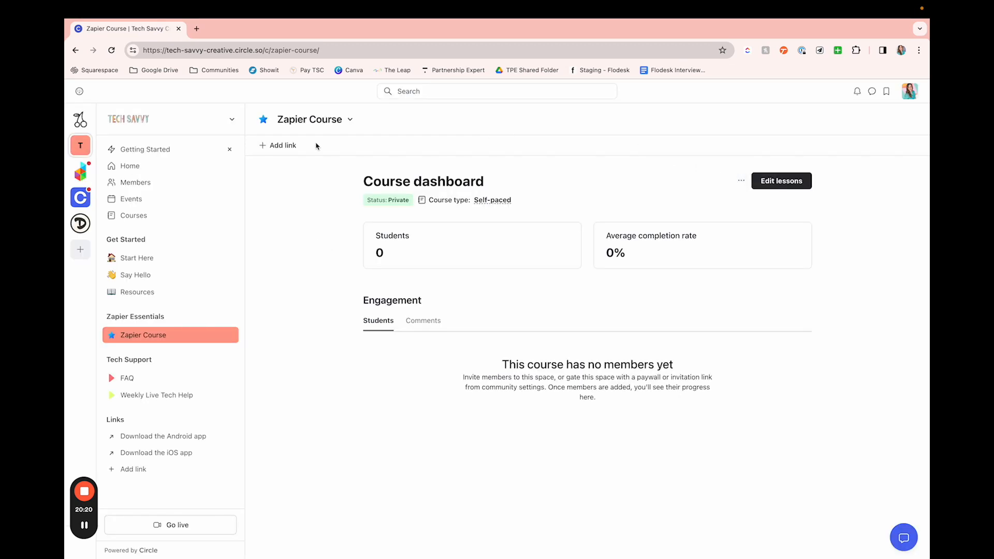
pyautogui.click(290, 146)
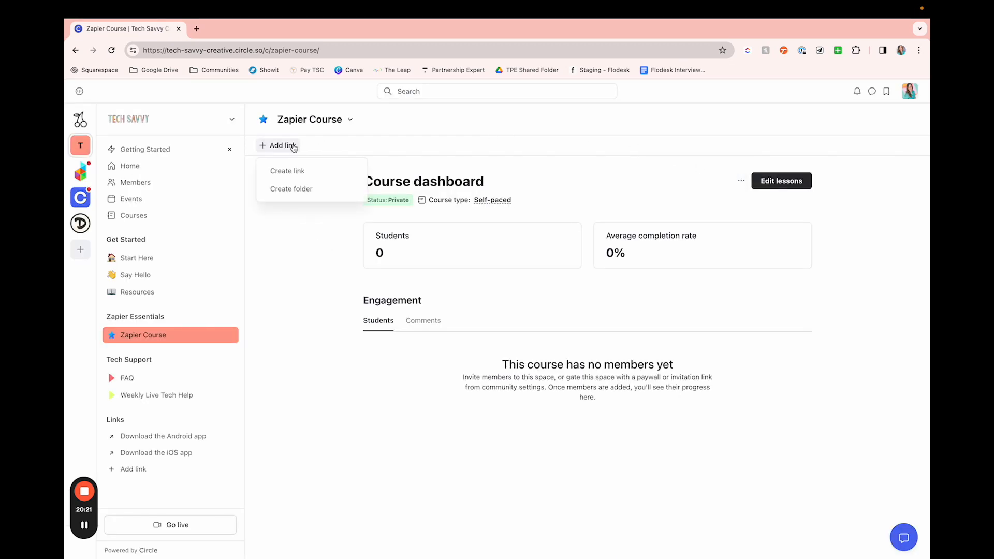
pyautogui.click(295, 174)
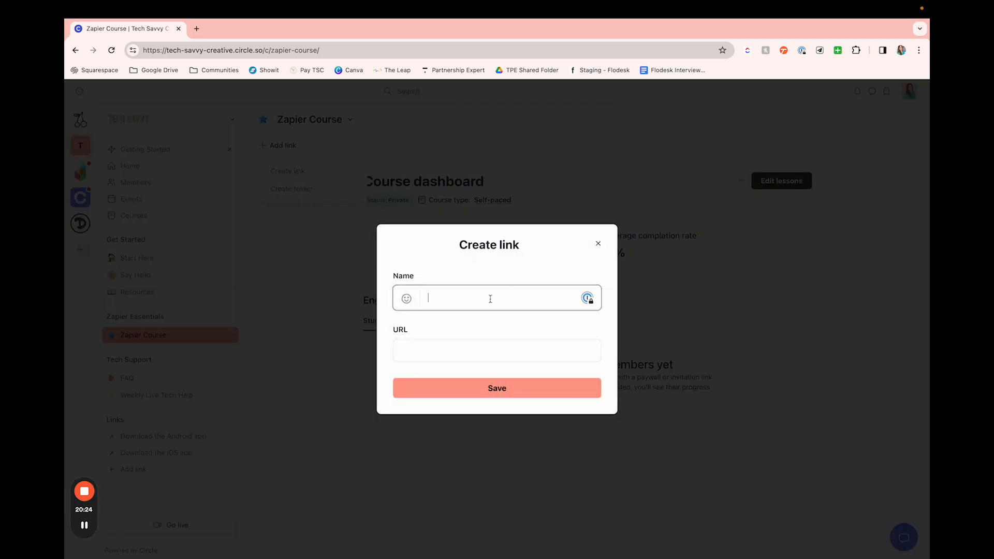
pyautogui.write('Test')
pyautogui.press('Tab')
pyautogui.write('sc')
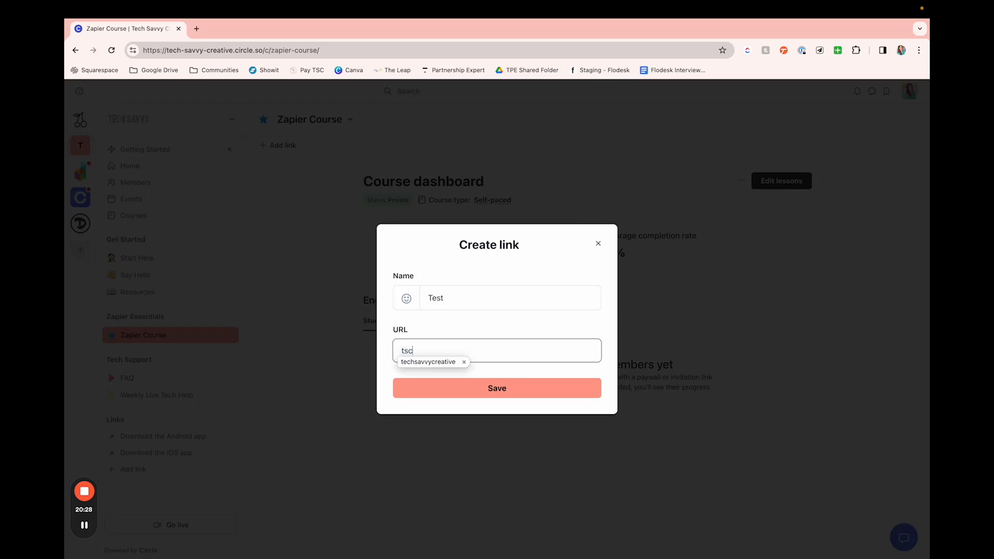
pyautogui.write('.com')
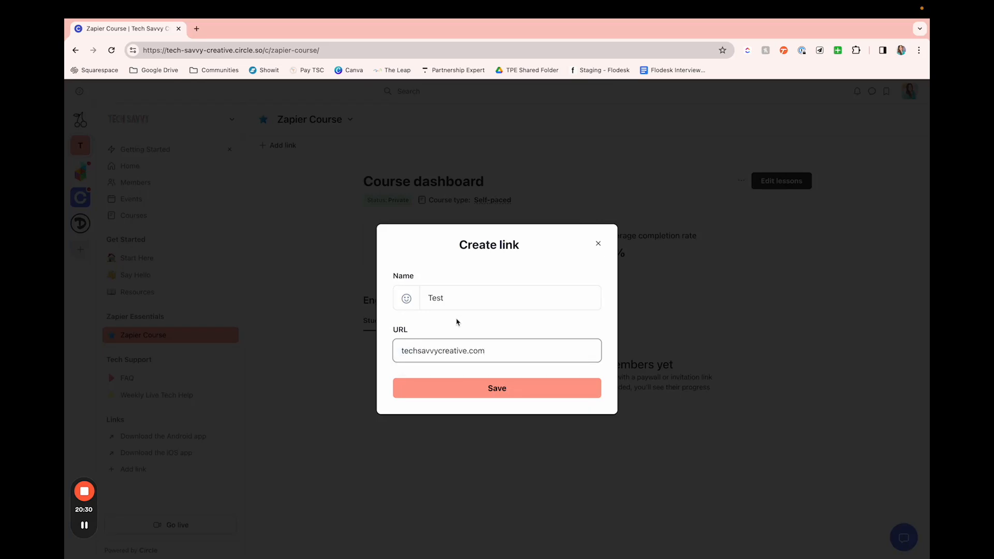
pyautogui.click(399, 350)
pyautogui.write('https:')
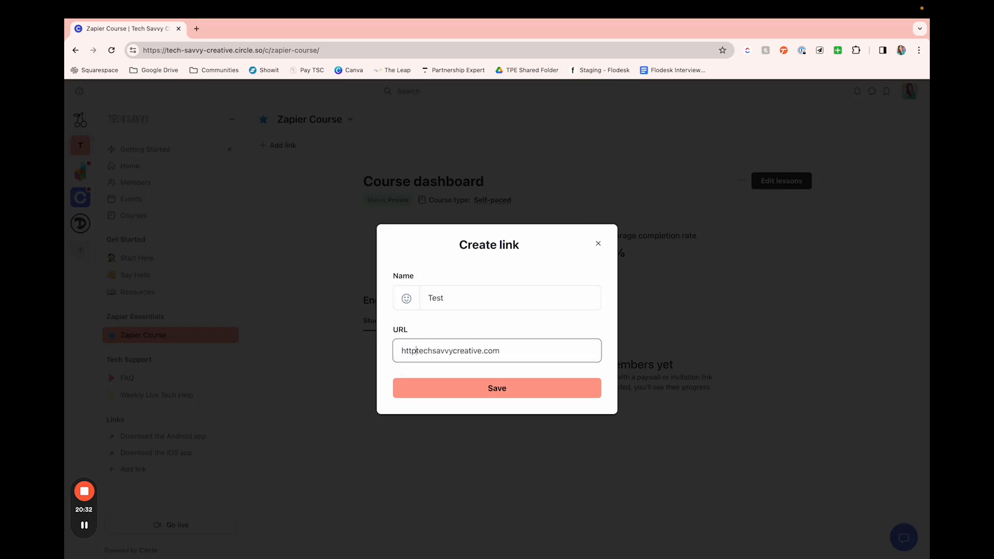
pyautogui.write('//')
pyautogui.click(445, 384)
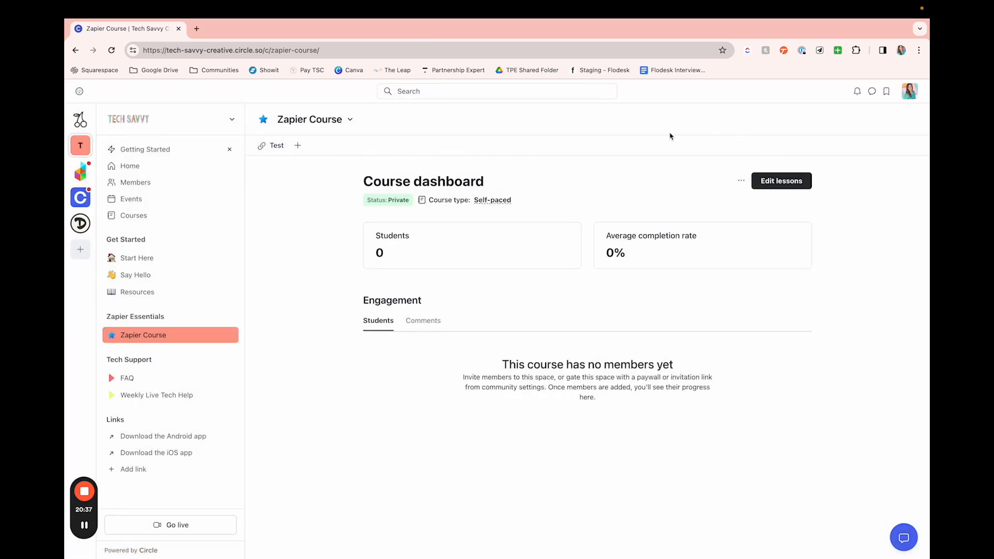
# Step: Start a second link in the Zapier Course space named Downloadables and try test.com as its URL
pyautogui.click(298, 146)
pyautogui.click(311, 171)
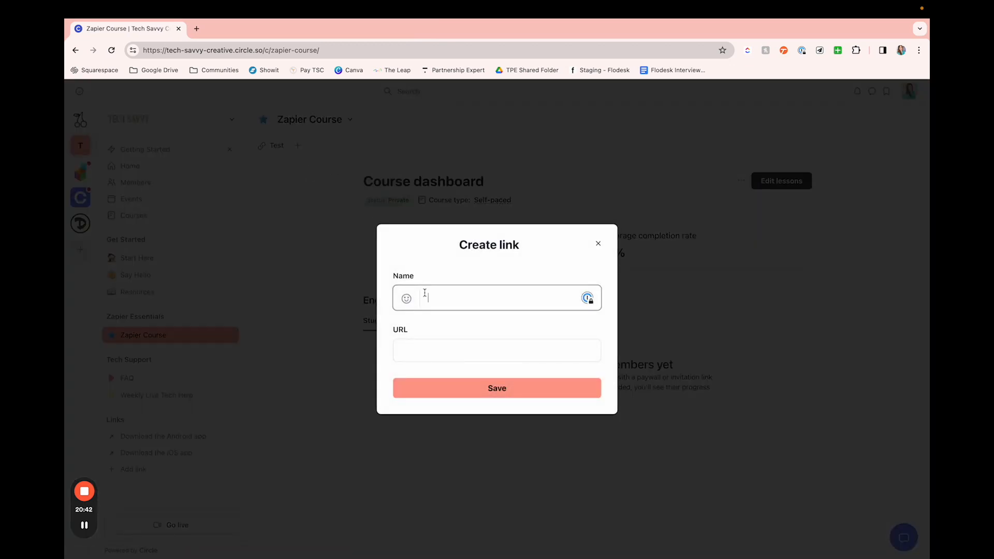
pyautogui.write('Downlaod')
pyautogui.write('bles')
pyautogui.press('Tab')
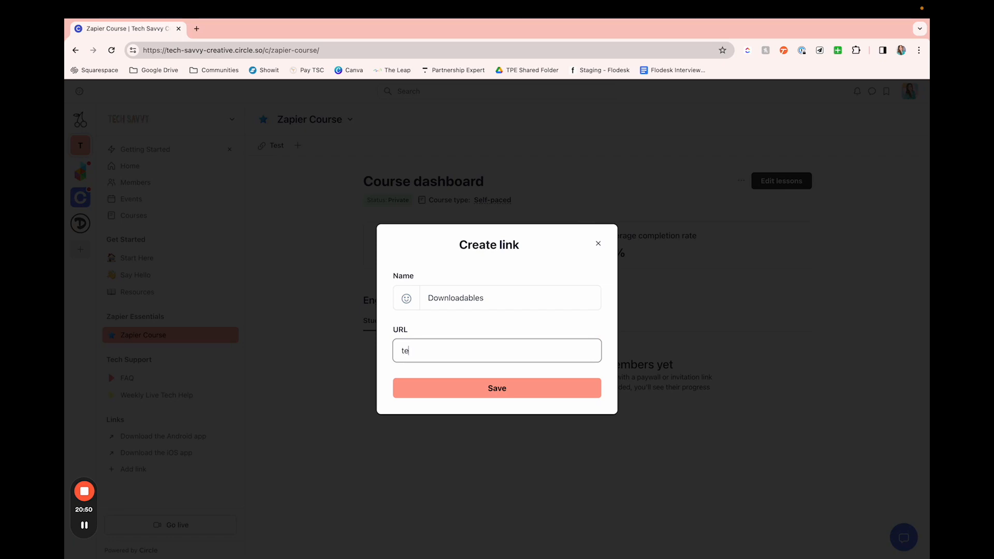
pyautogui.click(517, 394)
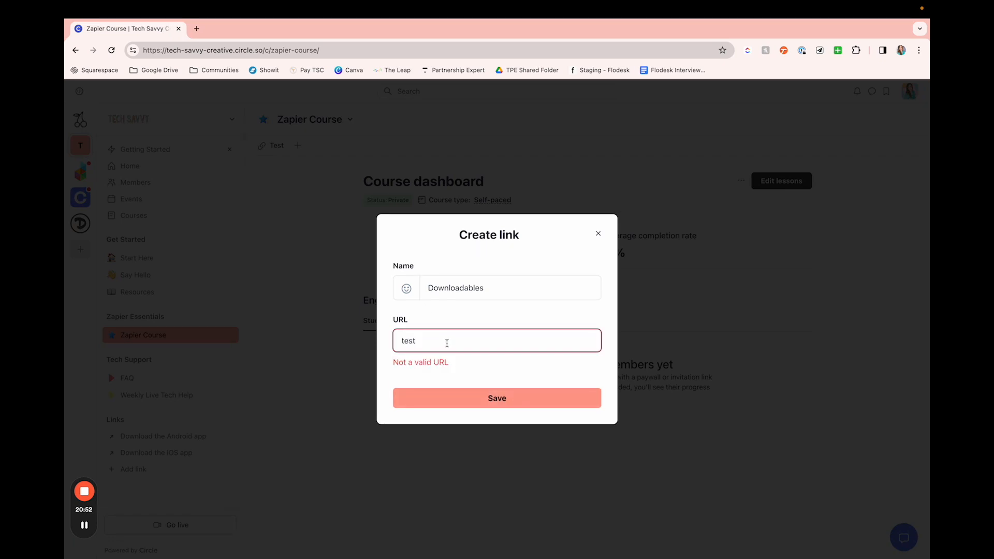
pyautogui.write('test.com')
pyautogui.click(457, 404)
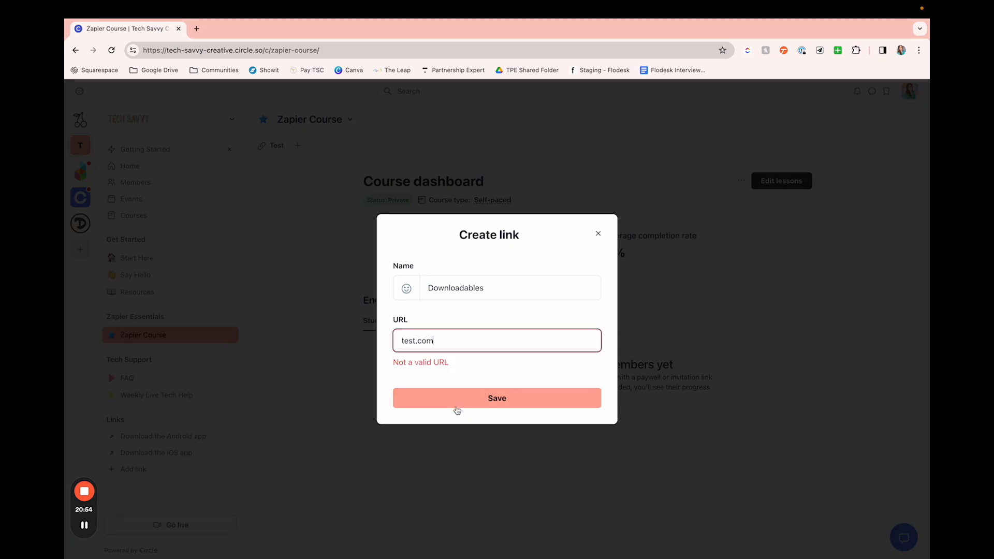
pyautogui.doubleClick(434, 340)
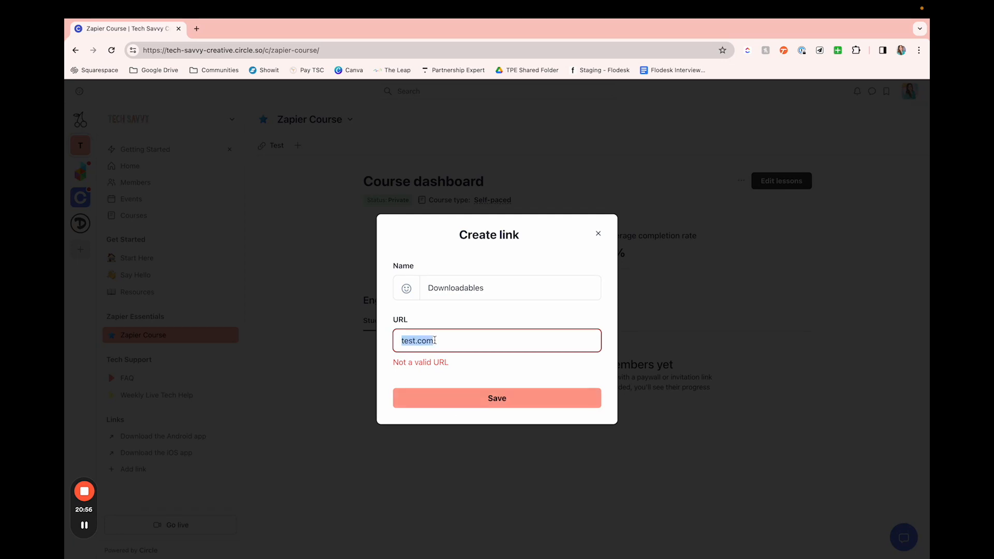
pyautogui.write('http')
pyautogui.press('BackSpace')
pyautogui.write('hsavvyc')
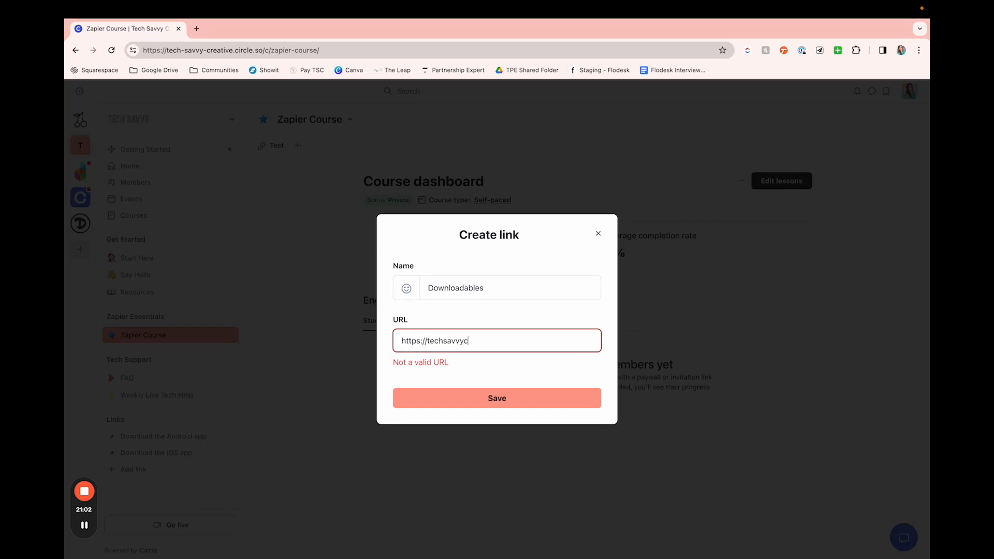
pyautogui.write('reative.com')
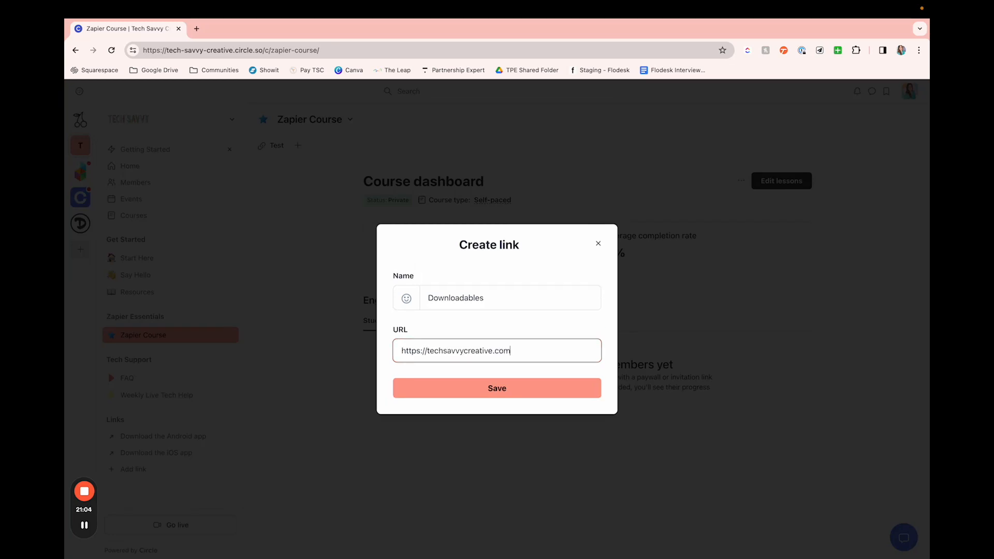
pyautogui.press('Return')
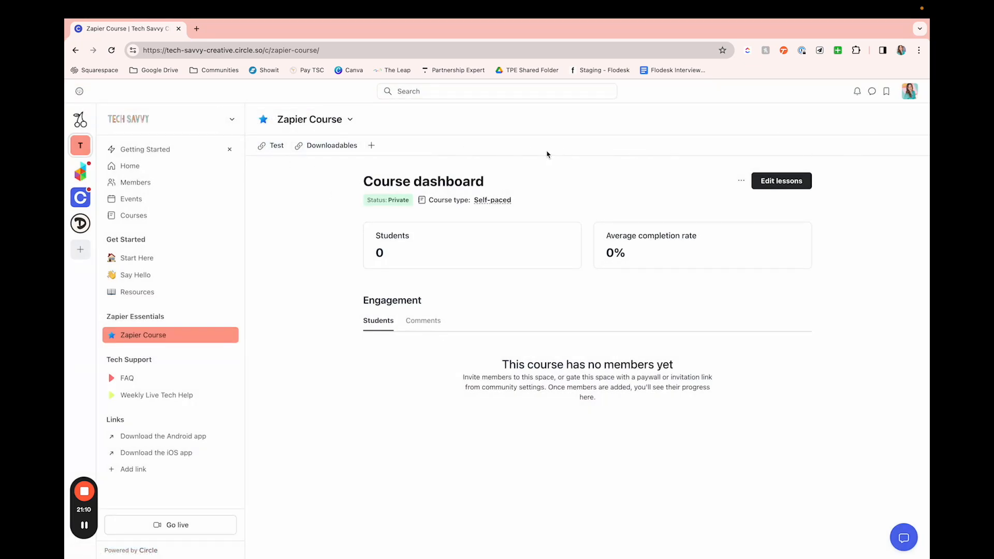
# Step: Look over the Start Here and Say Hello spaces of the community
pyautogui.click(148, 258)
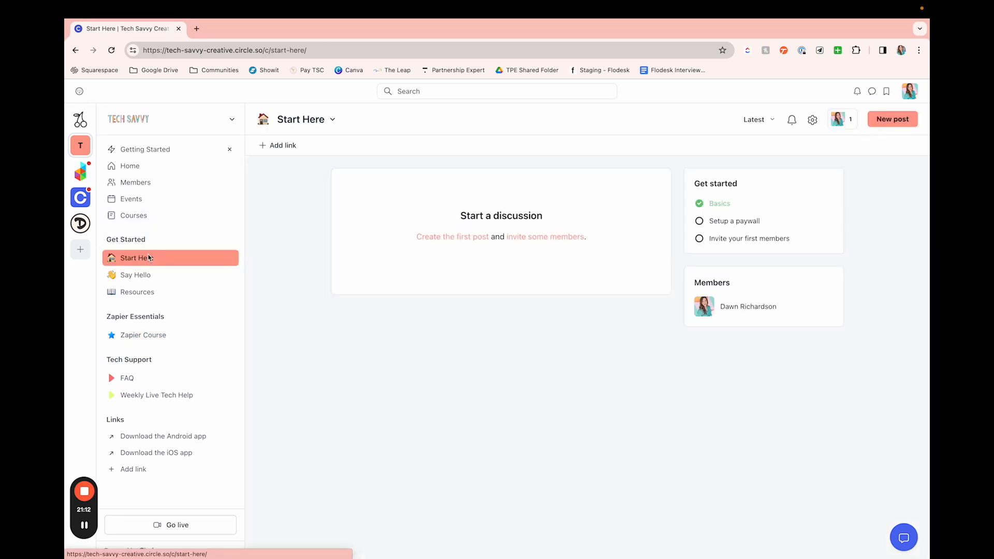
pyautogui.click(140, 275)
pyautogui.click(147, 258)
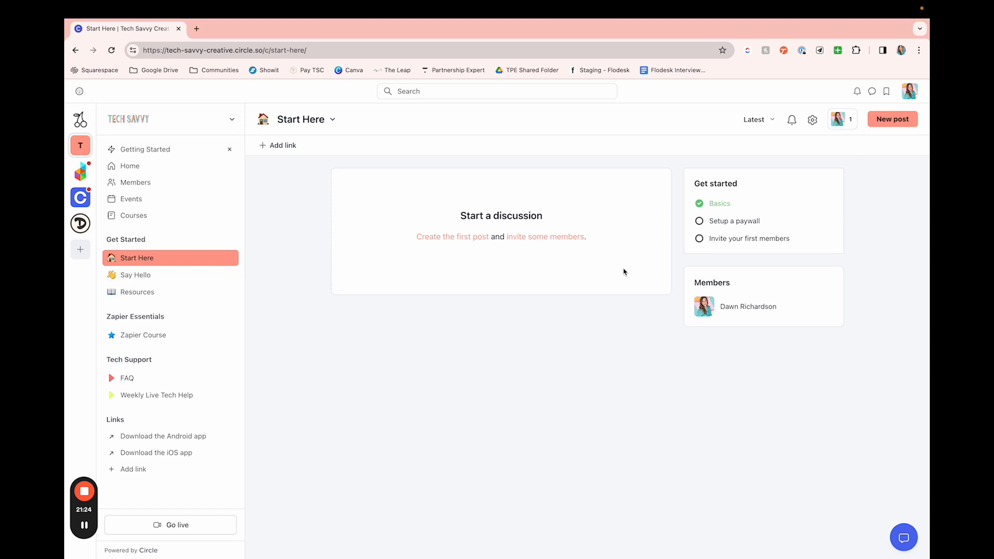
# Step: Switch to the Circle community and look through its home page, upcoming events, trending posts and member discussions
pyautogui.click(78, 201)
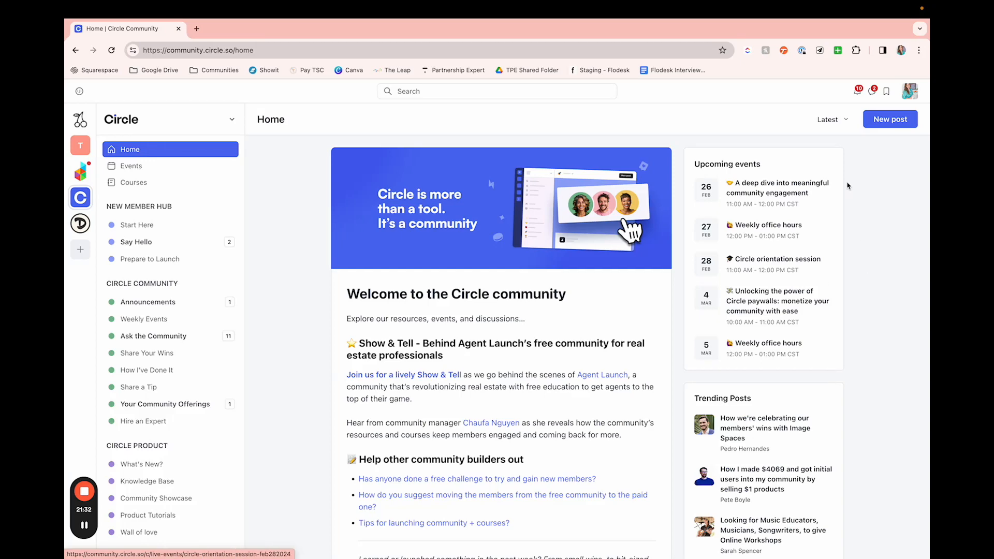
pyautogui.scroll(-1, 869, 347)
pyautogui.scroll(-8, 868, 346)
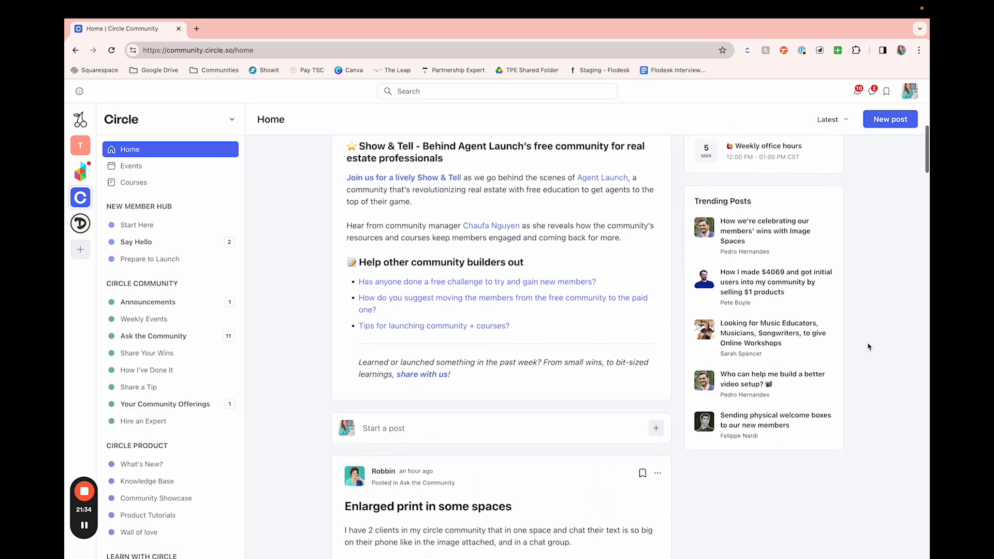
pyautogui.scroll(-5, 869, 342)
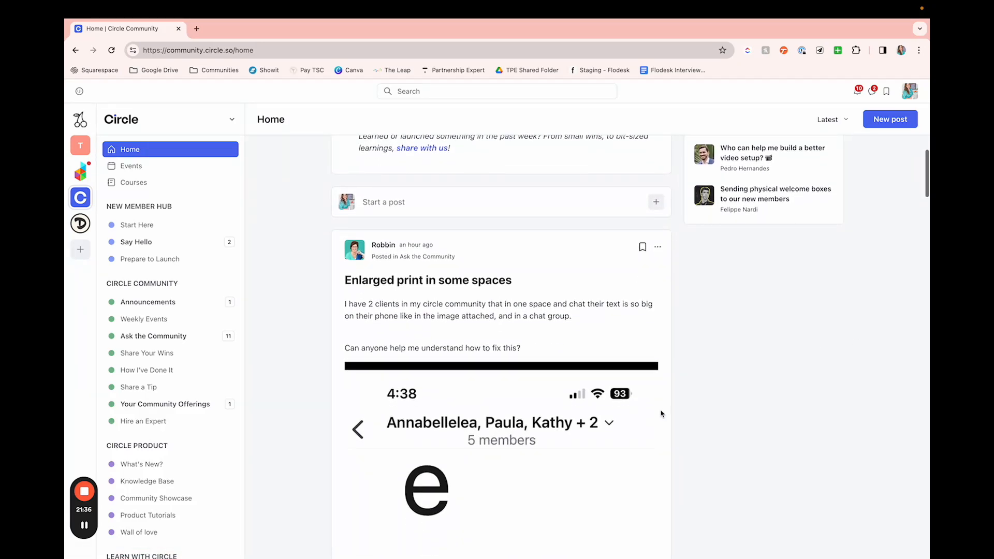
pyautogui.scroll(-3, 155, 418)
pyautogui.scroll(-4, 156, 421)
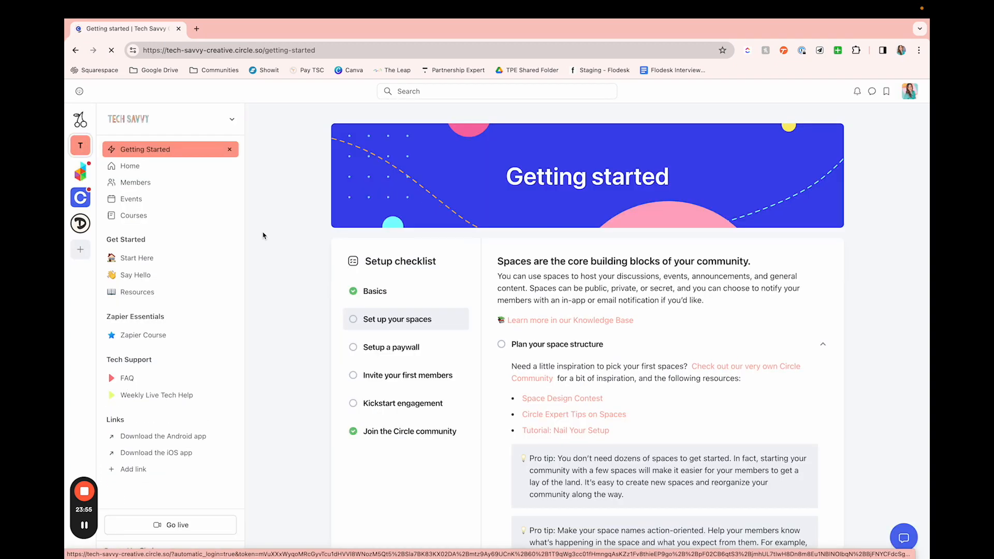
# Step: Preview the Tech Savvy community's Zapier Course as an enrolled member and look over its progress and content sections
pyautogui.click(143, 335)
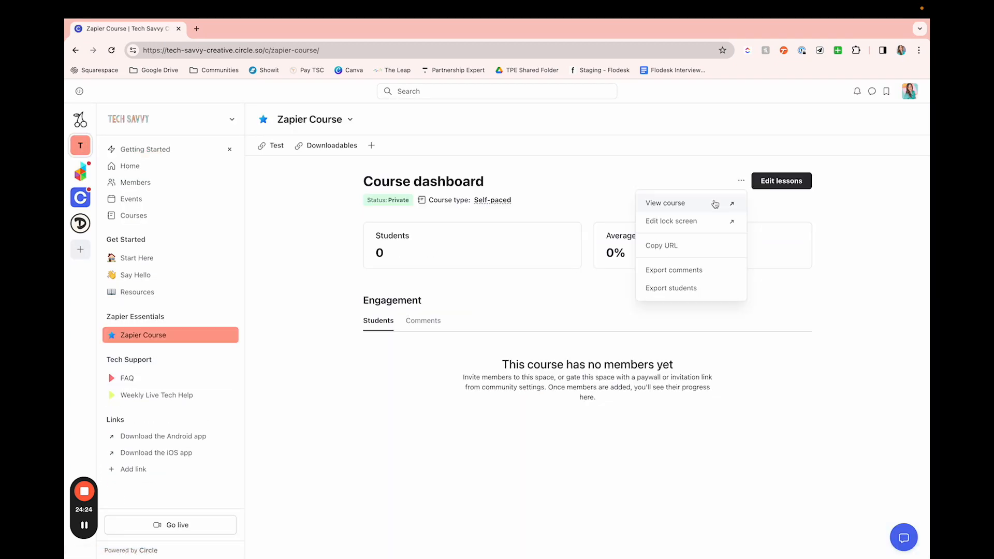
pyautogui.click(715, 204)
pyautogui.scroll(-2, 651, 275)
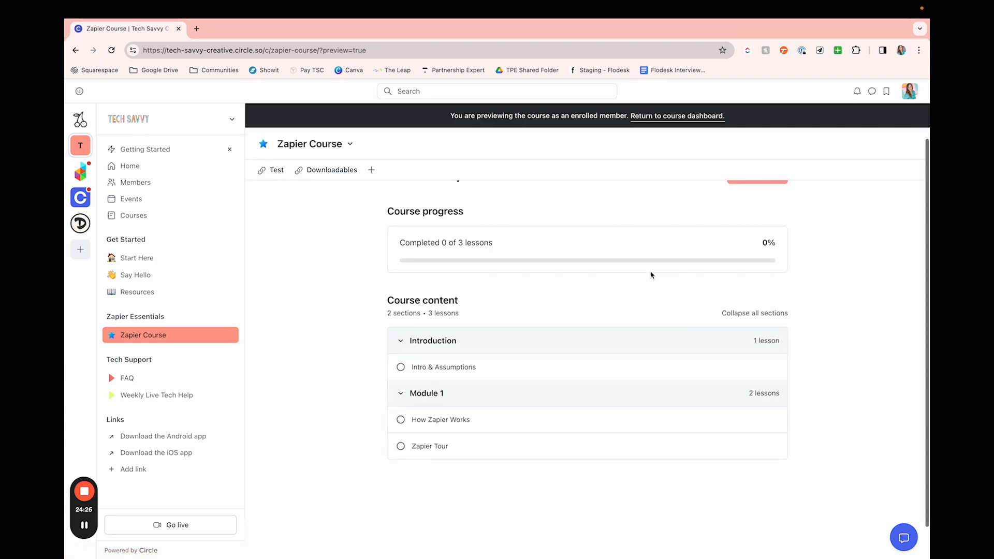
pyautogui.scroll(2, 650, 275)
pyautogui.scroll(-3, 548, 244)
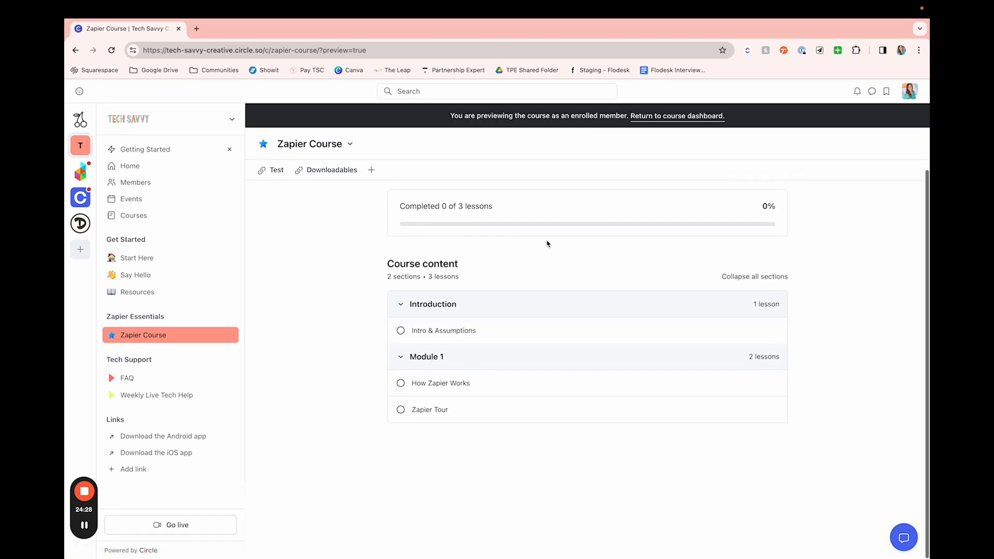
pyautogui.scroll(3, 548, 244)
# Step: Start the previewed course to view the Intro & Assumptions lesson, and open the community's Courses overview
pyautogui.click(755, 216)
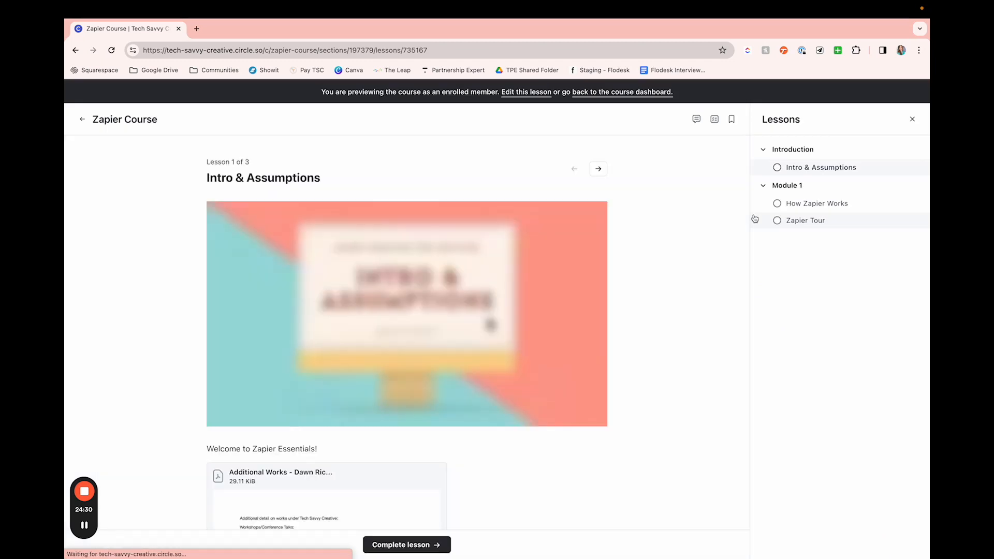
pyautogui.scroll(-2, 603, 290)
pyautogui.scroll(2, 603, 293)
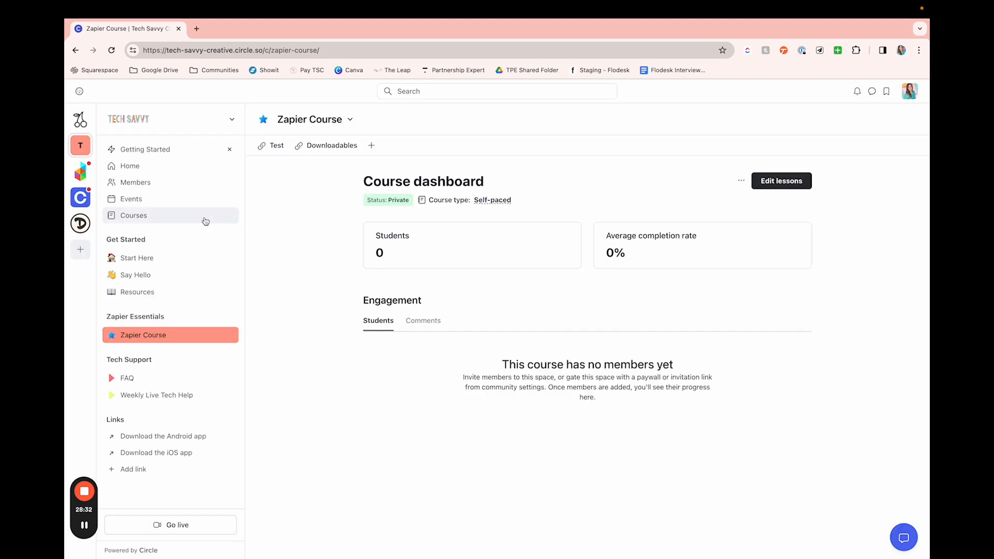
pyautogui.click(176, 215)
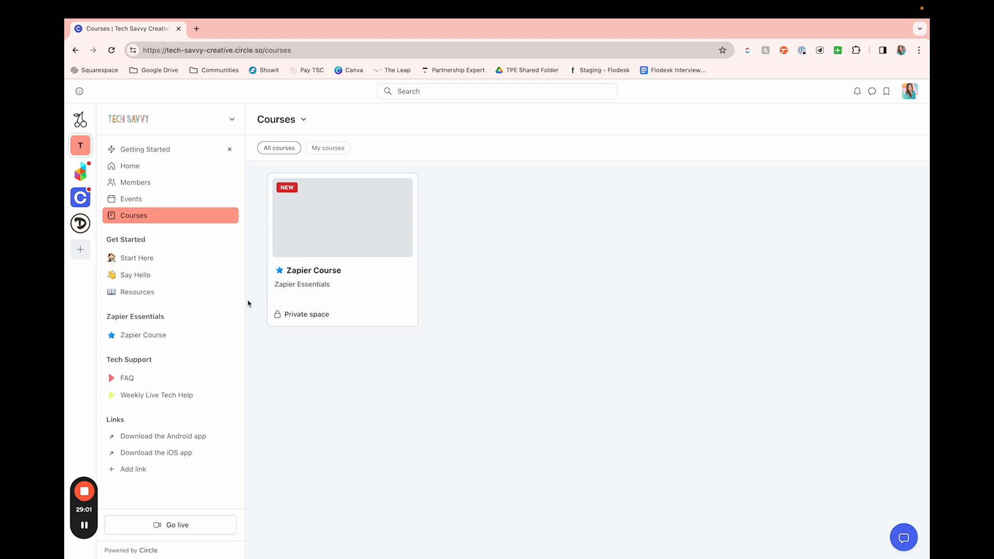
# Step: Start a new Posts space named Course Discussion in the Zapier Essentials space group
pyautogui.click(231, 318)
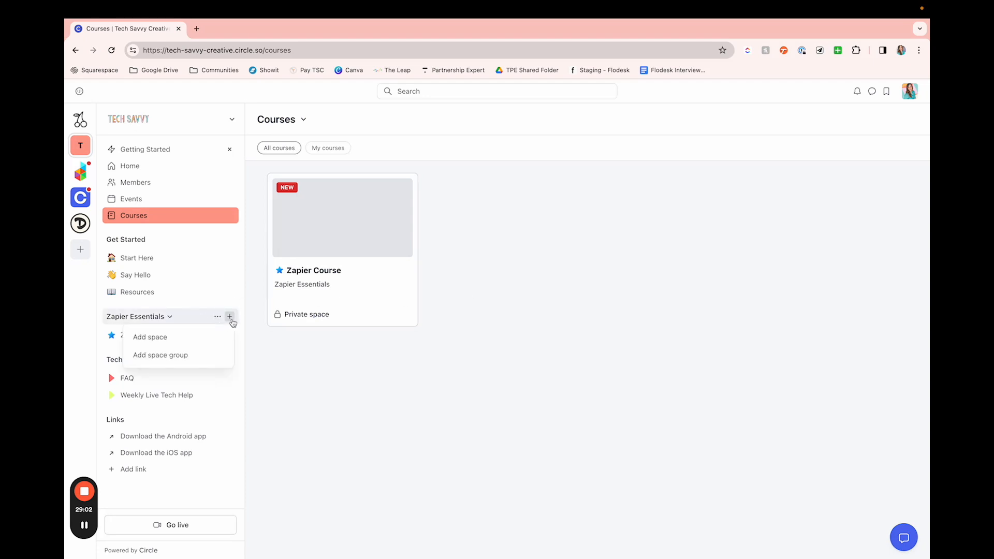
pyautogui.click(206, 340)
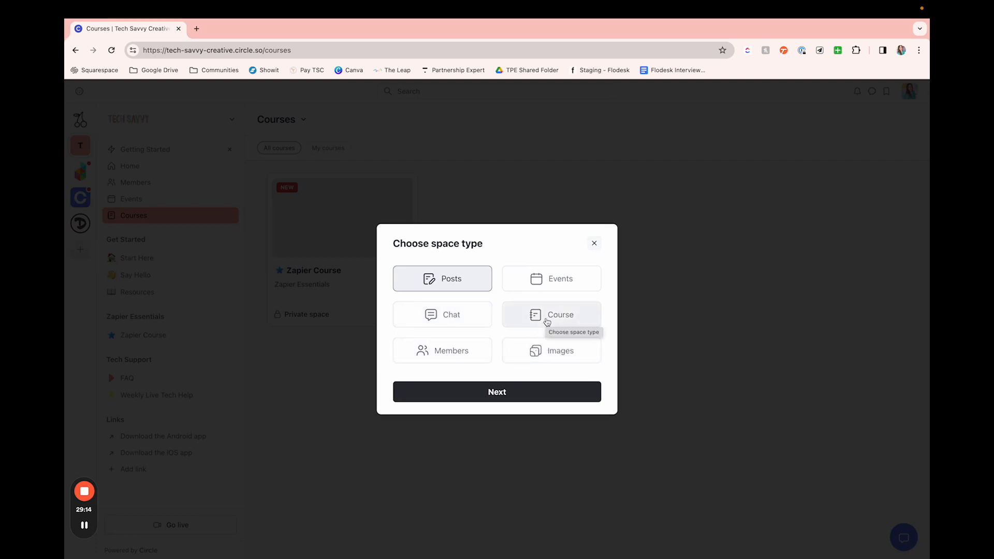
pyautogui.click(486, 389)
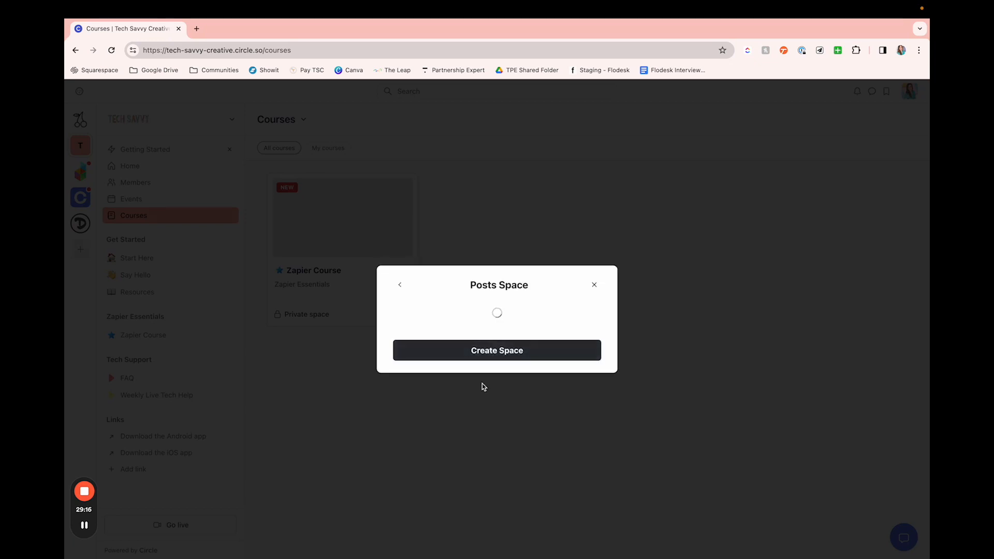
pyautogui.write('Cour')
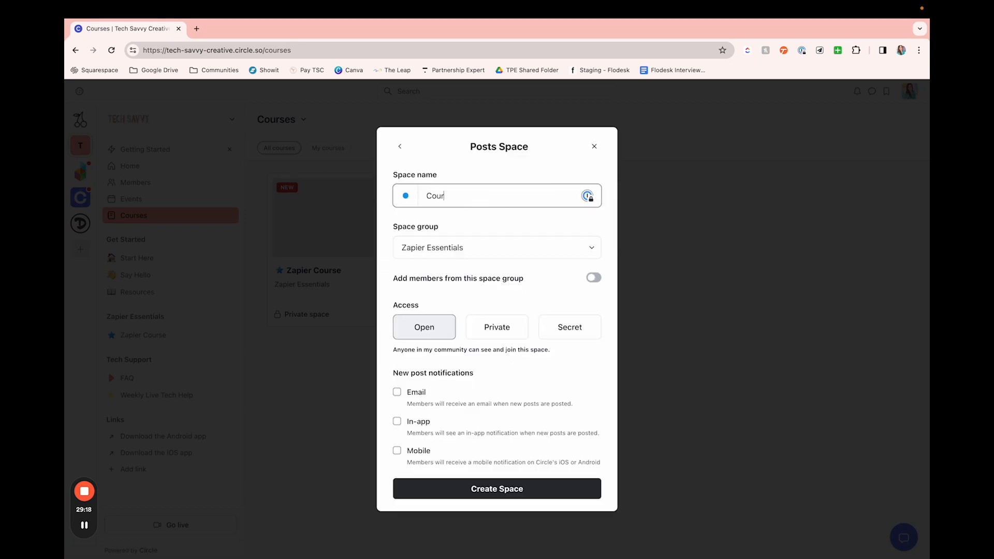
pyautogui.write('se Discussion')
# Step: Make the Course Discussion space private, add the members from its space group, and create it
pyautogui.scroll(-2, 518, 344)
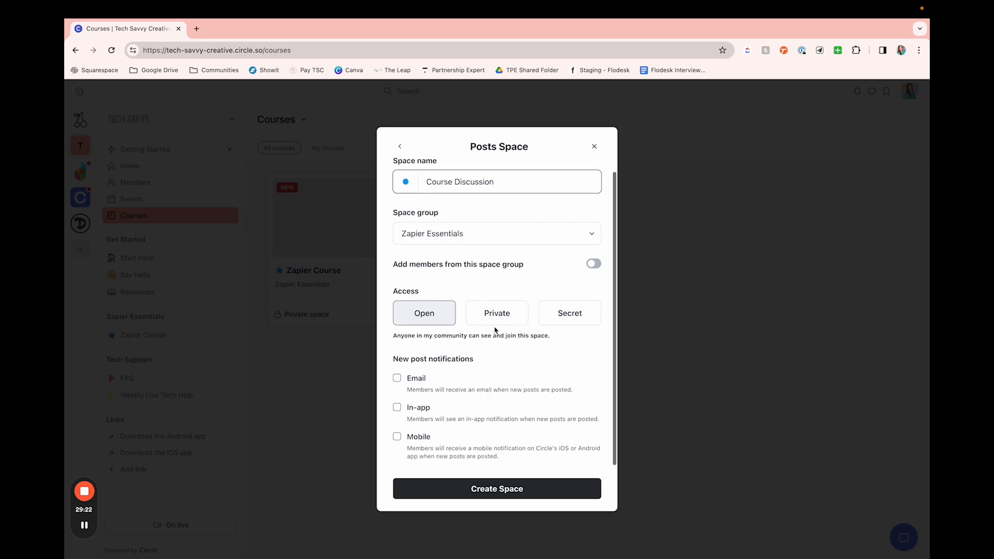
pyautogui.click(495, 314)
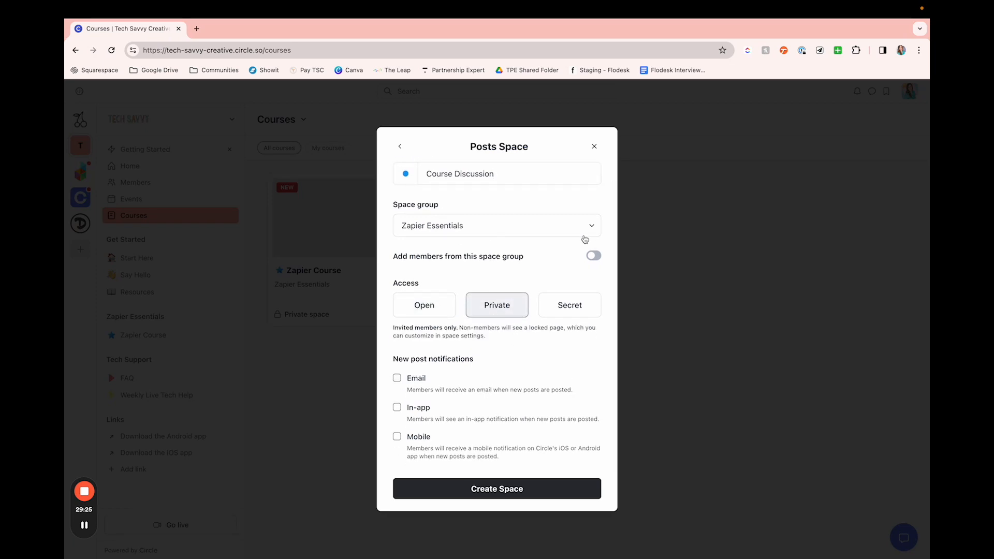
pyautogui.click(593, 256)
pyautogui.click(495, 490)
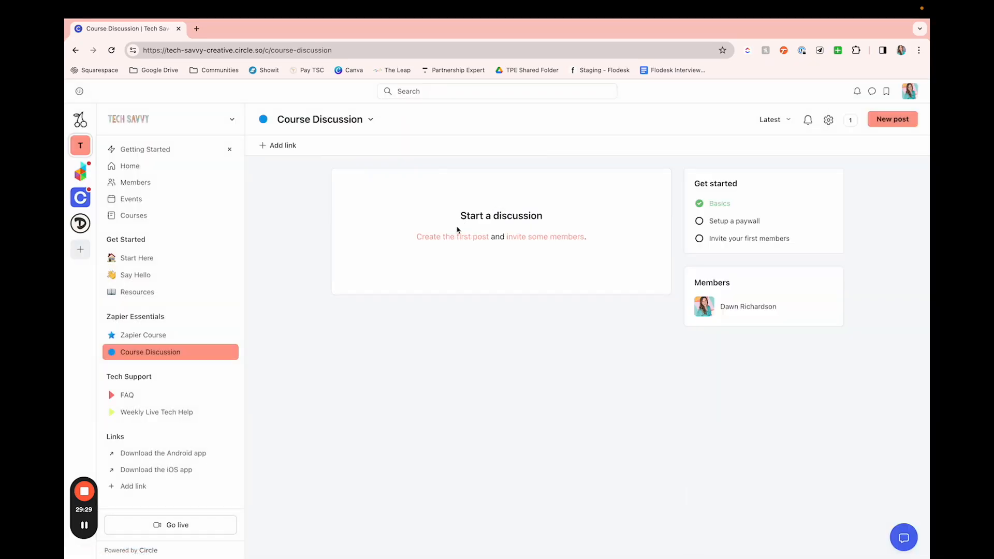